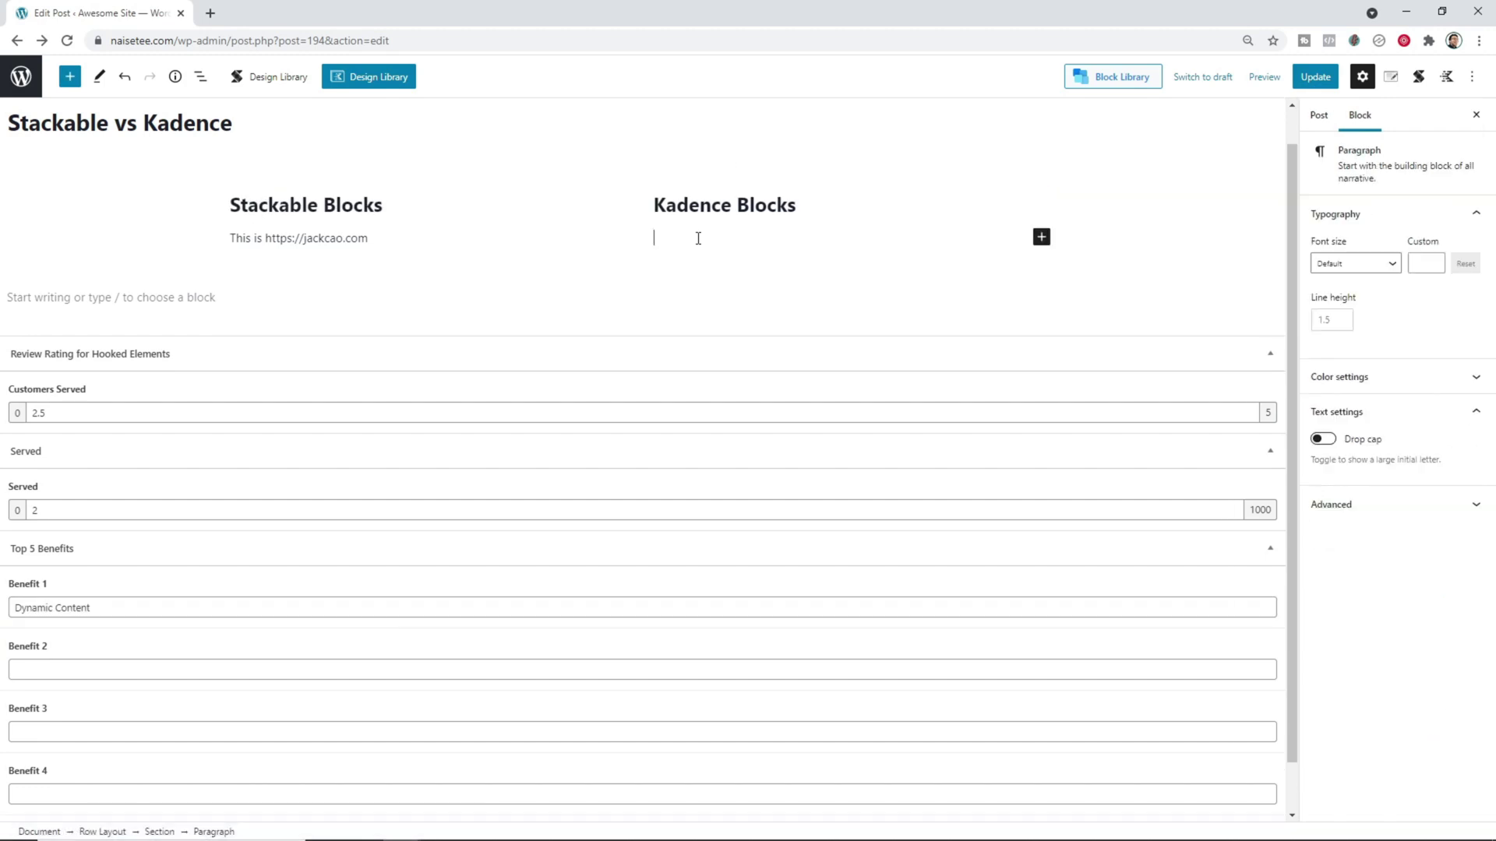
- Write "This is" in the Kadence Blocks paragraph and append dynamic content from the post custom field Benefit 1
type("This is")
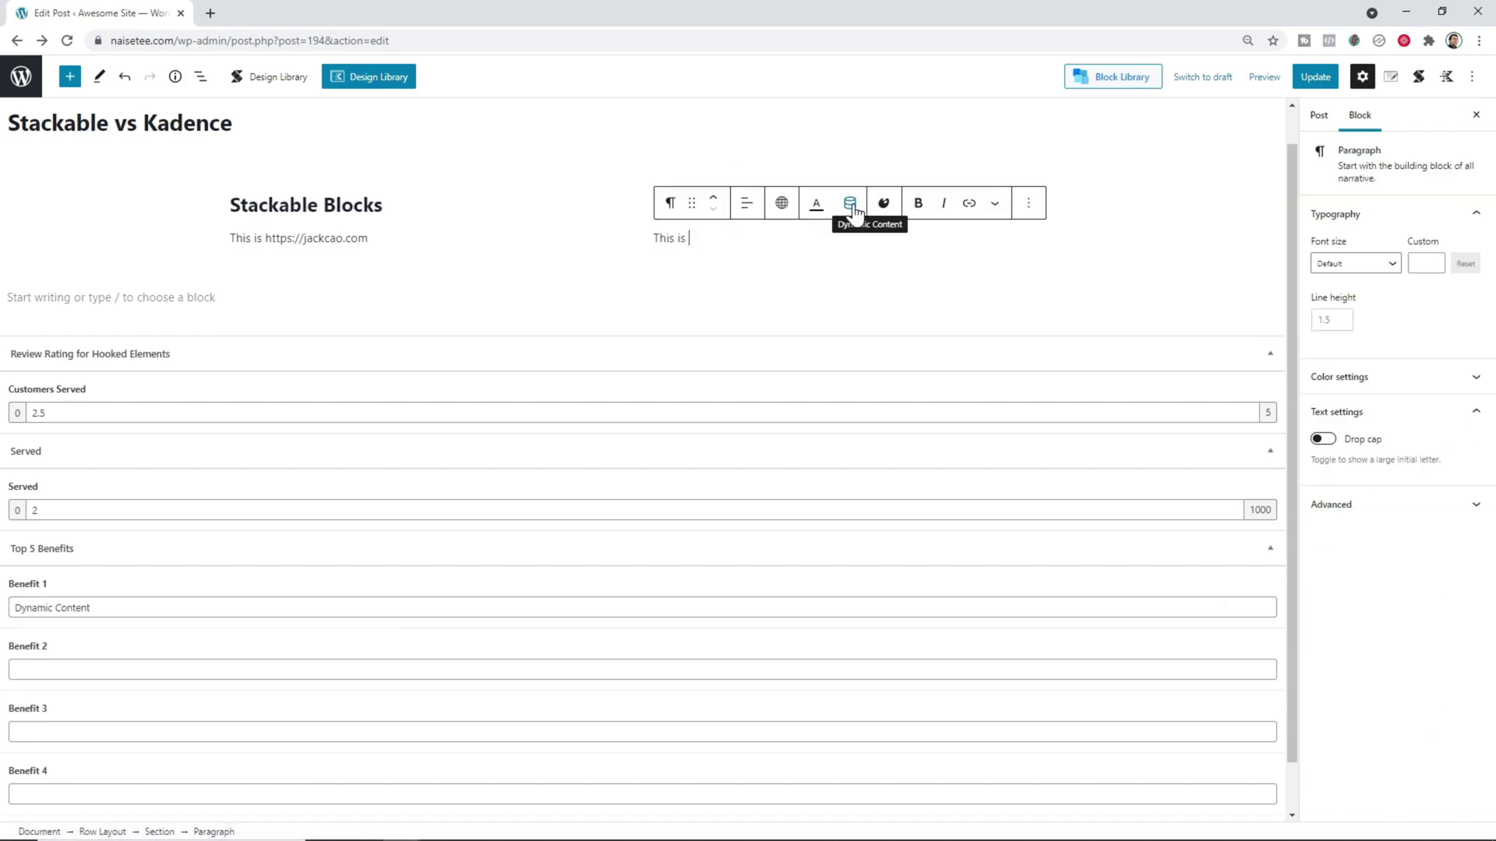
left_click(852, 207)
left_click(904, 118)
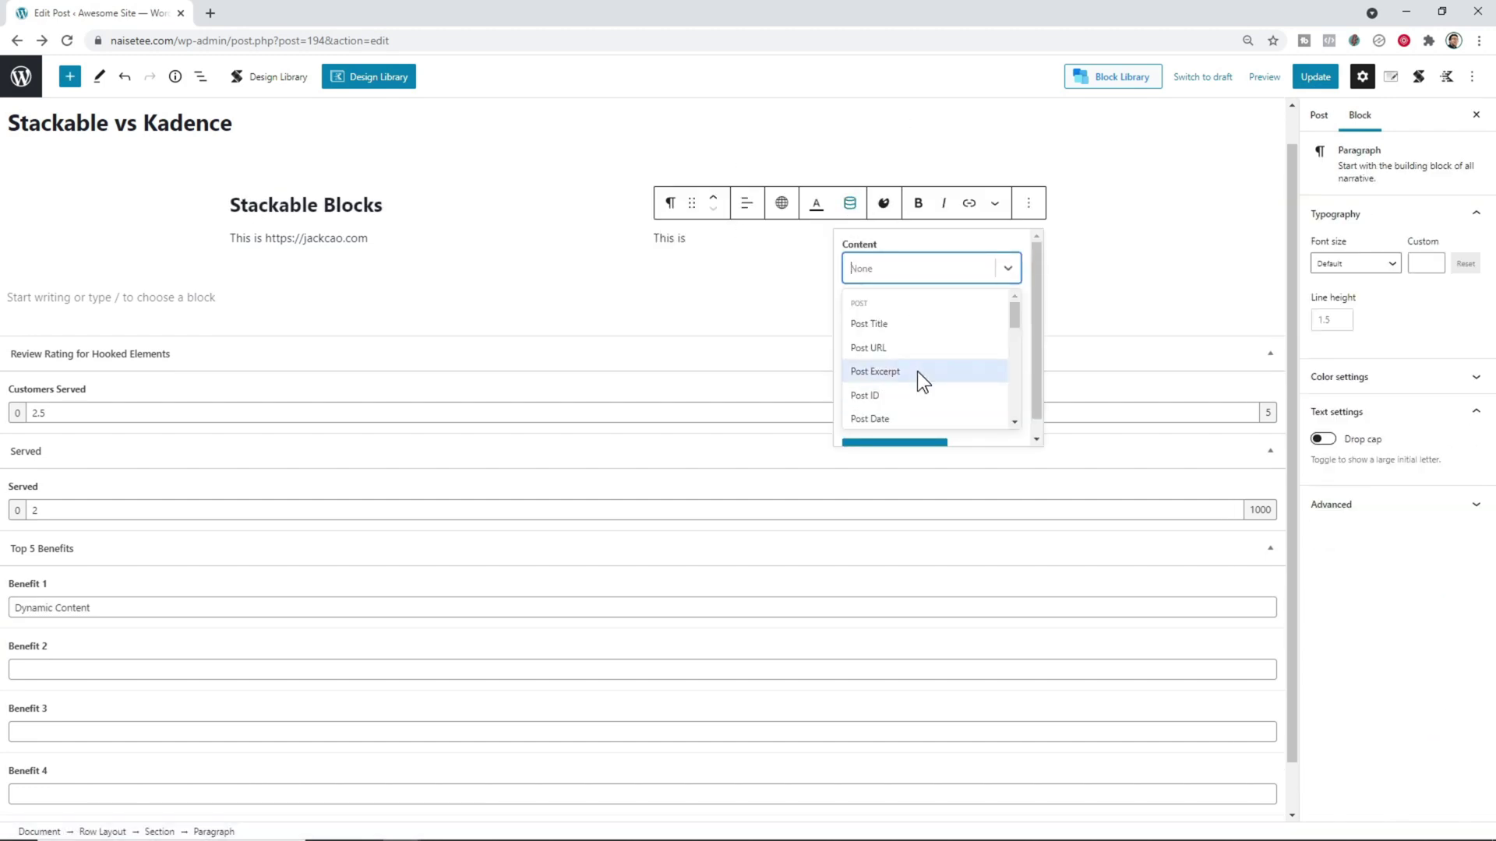
scroll(919, 374, "down", 2)
left_click(924, 382)
left_click(923, 352)
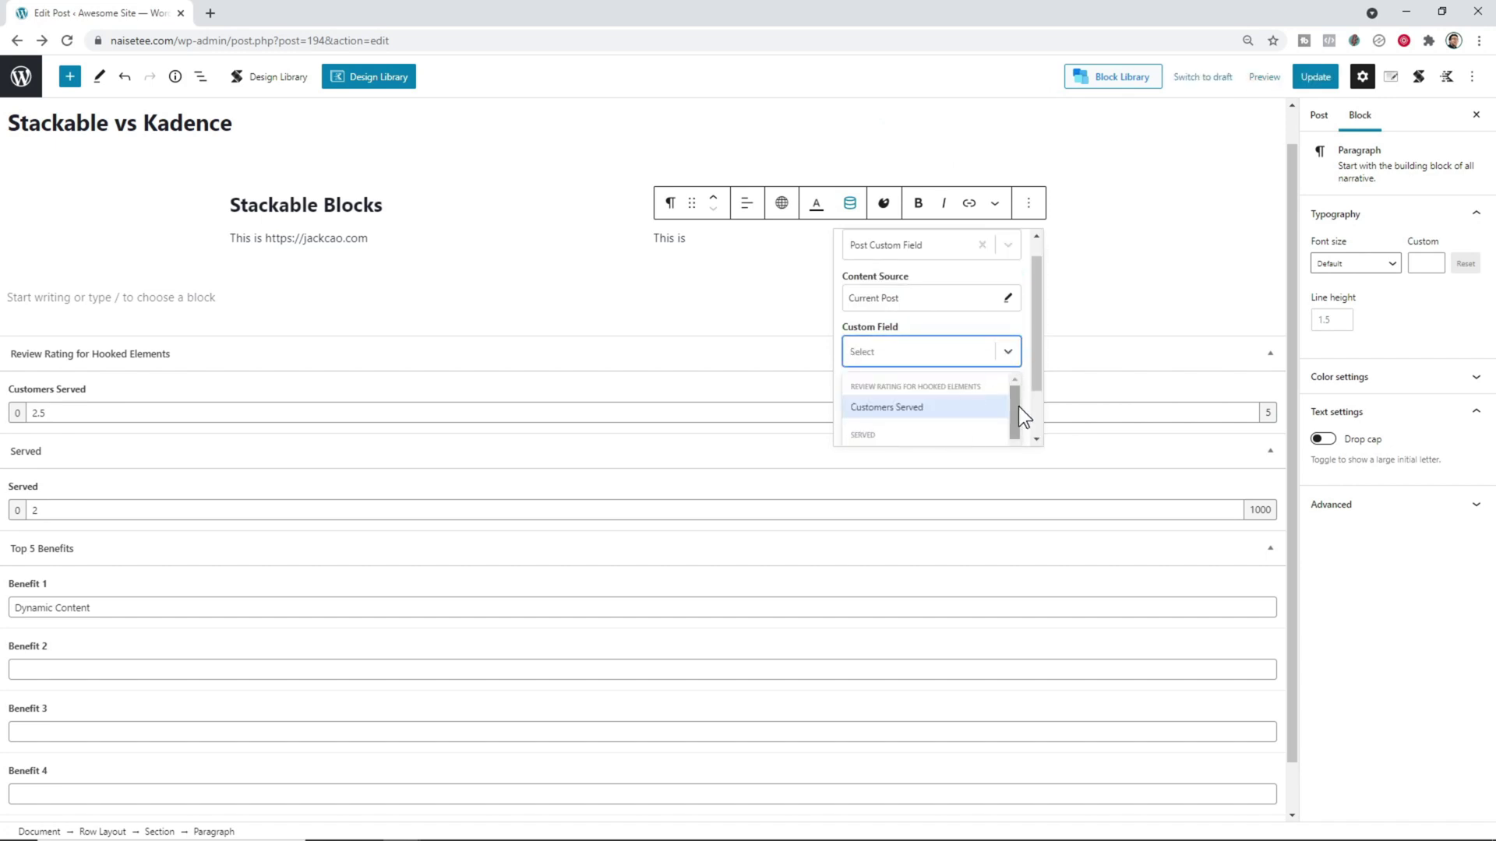
scroll(1016, 422, "down", 5)
left_click(937, 423)
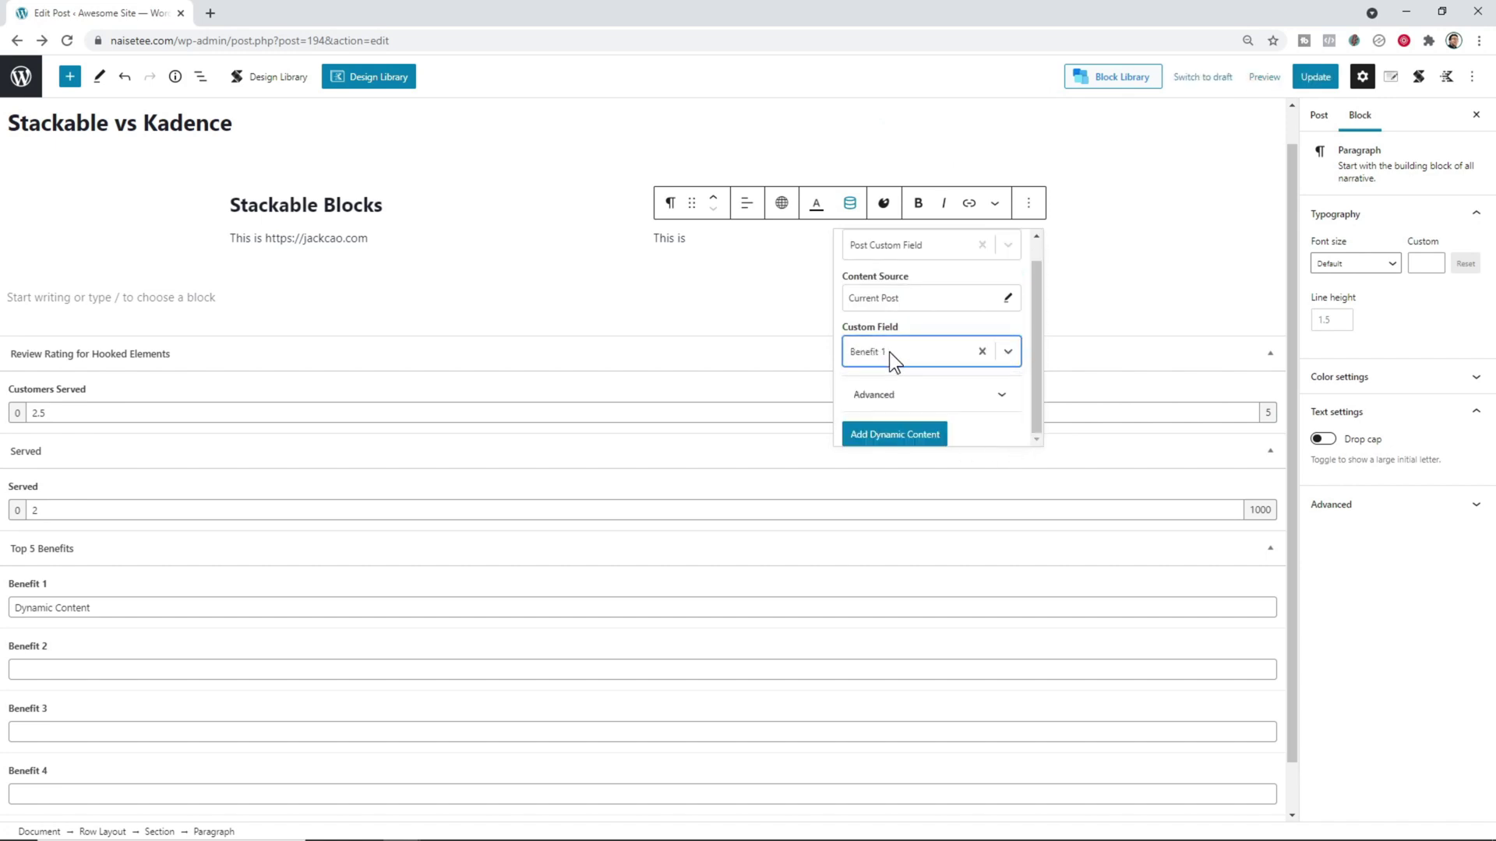
left_click(901, 434)
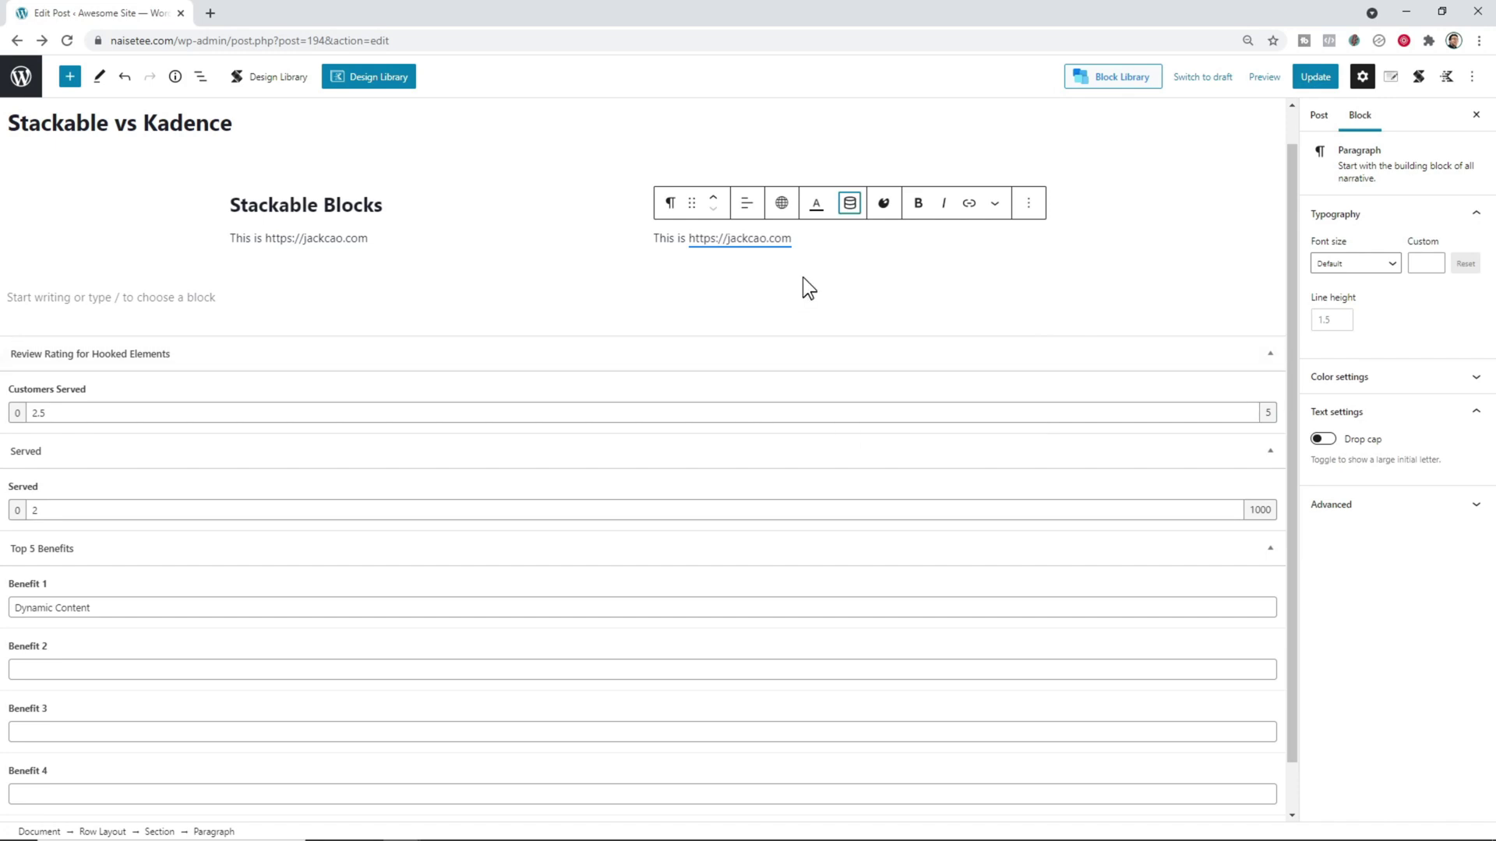
- Update the post and view its live page in a new tab to compare the dynamic text under both headings
left_click(1315, 81)
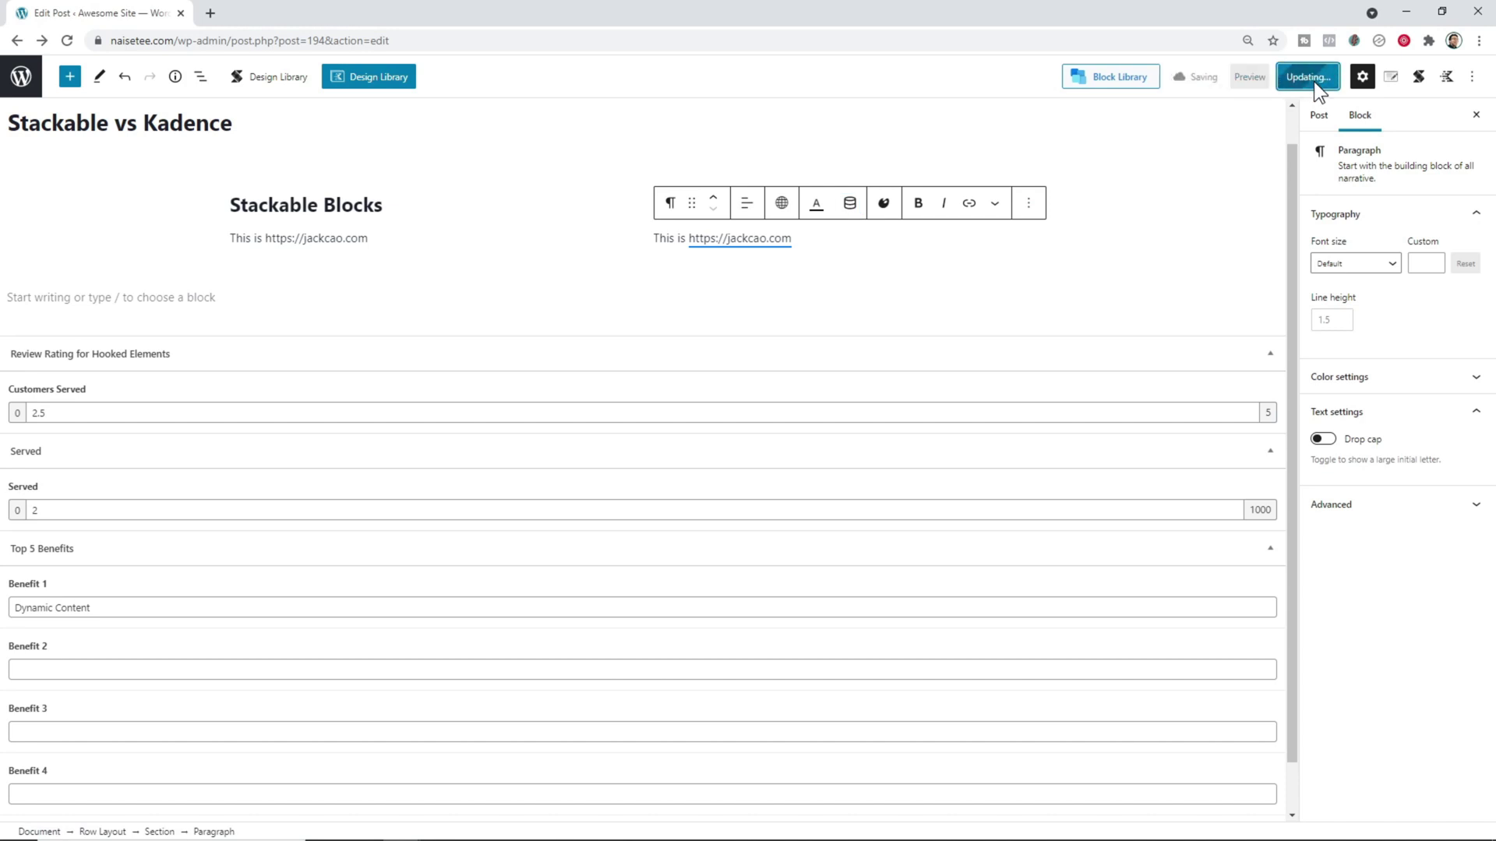
right_click(140, 795)
left_click(235, 659)
left_click(265, 14)
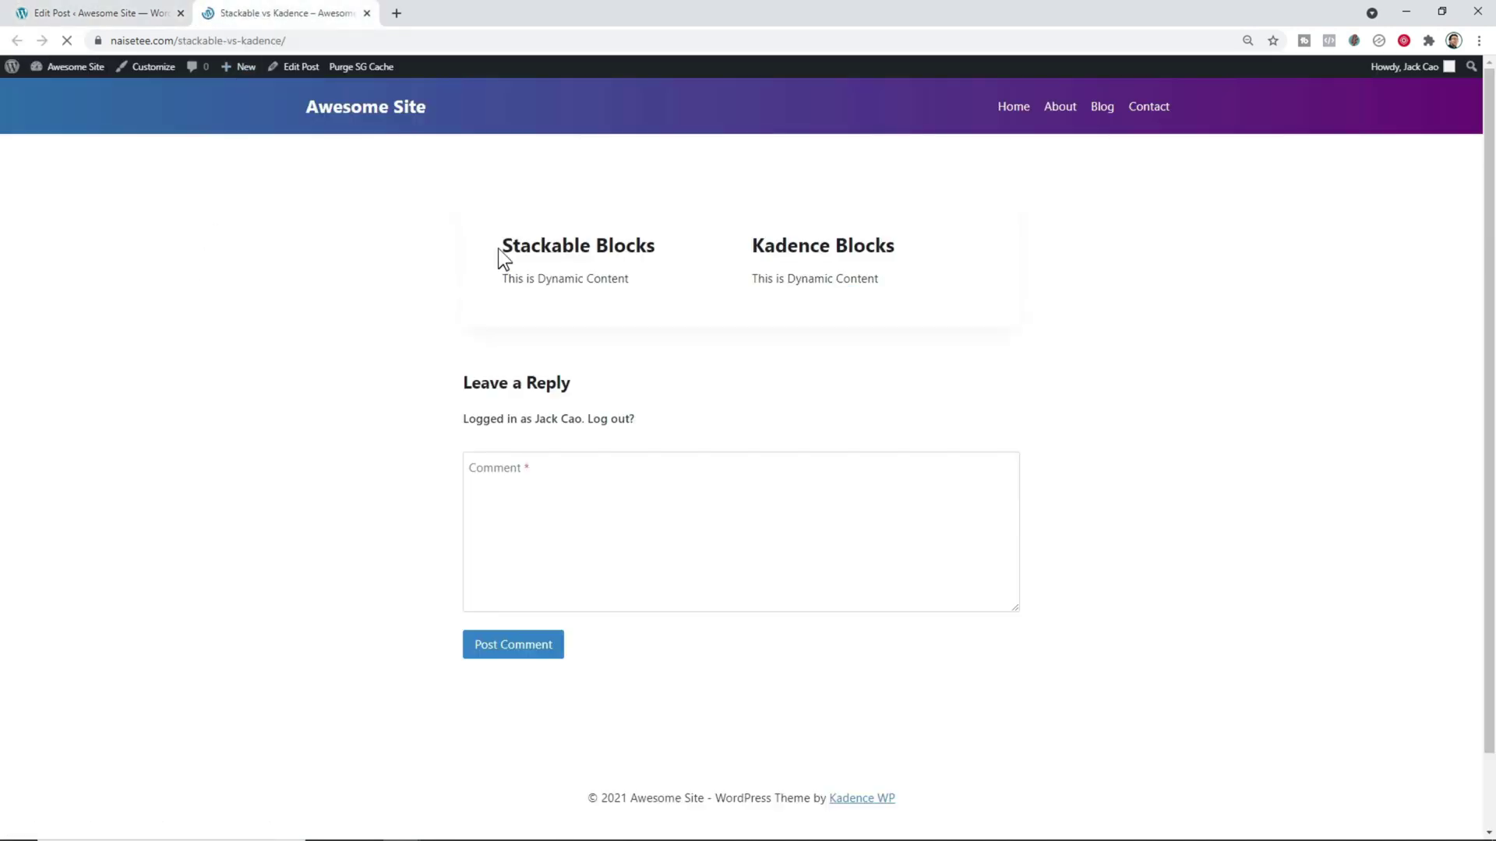
left_click_drag(537, 278, 629, 278)
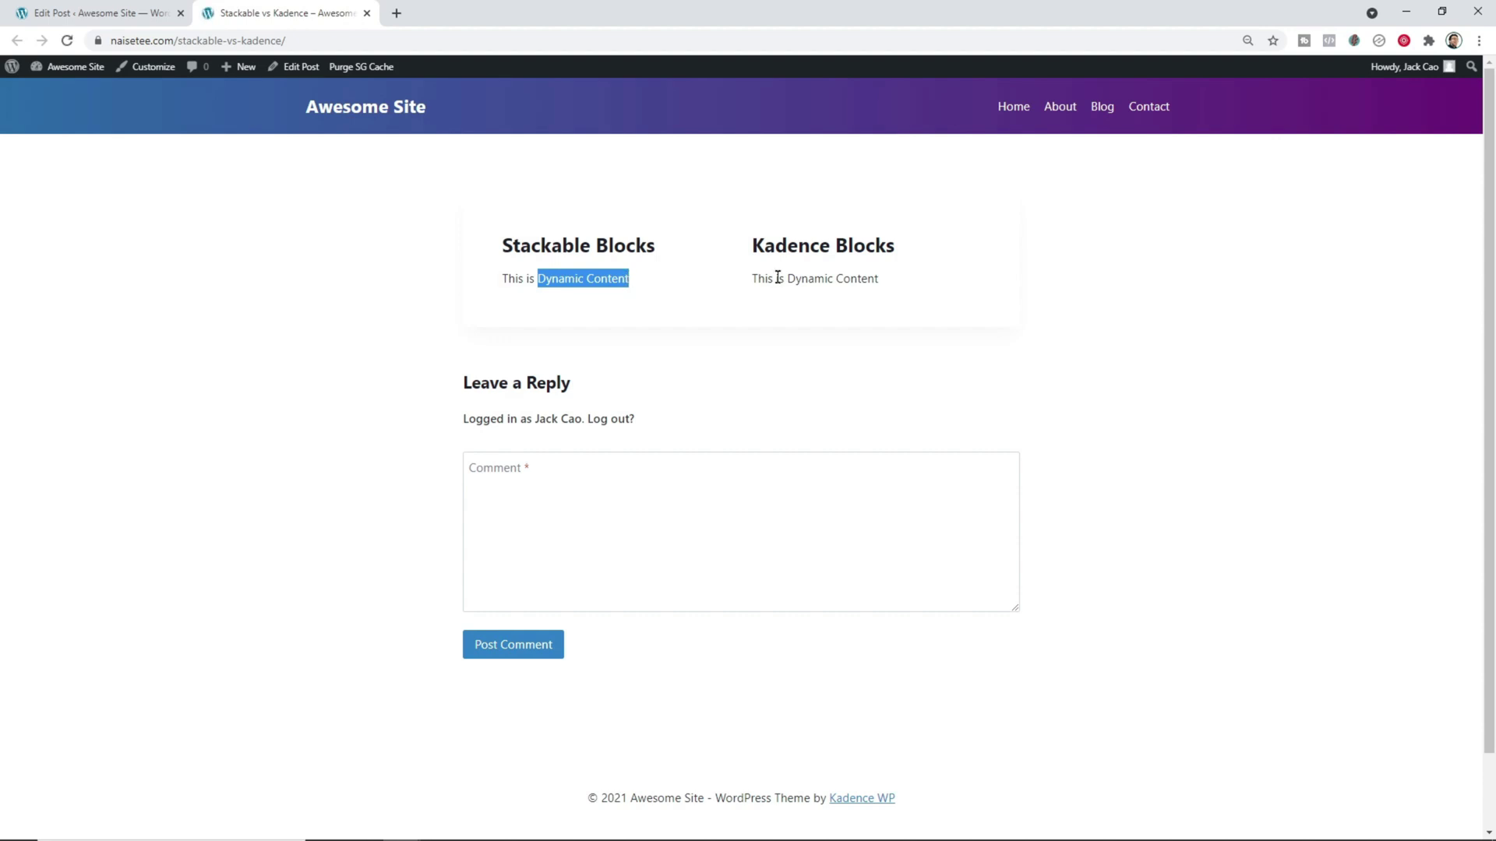
left_click_drag(785, 278, 900, 274)
key("ctrl+c")
- Return to the post editor and switch the Stackable vs Kadence post back to draft
left_click(133, 13)
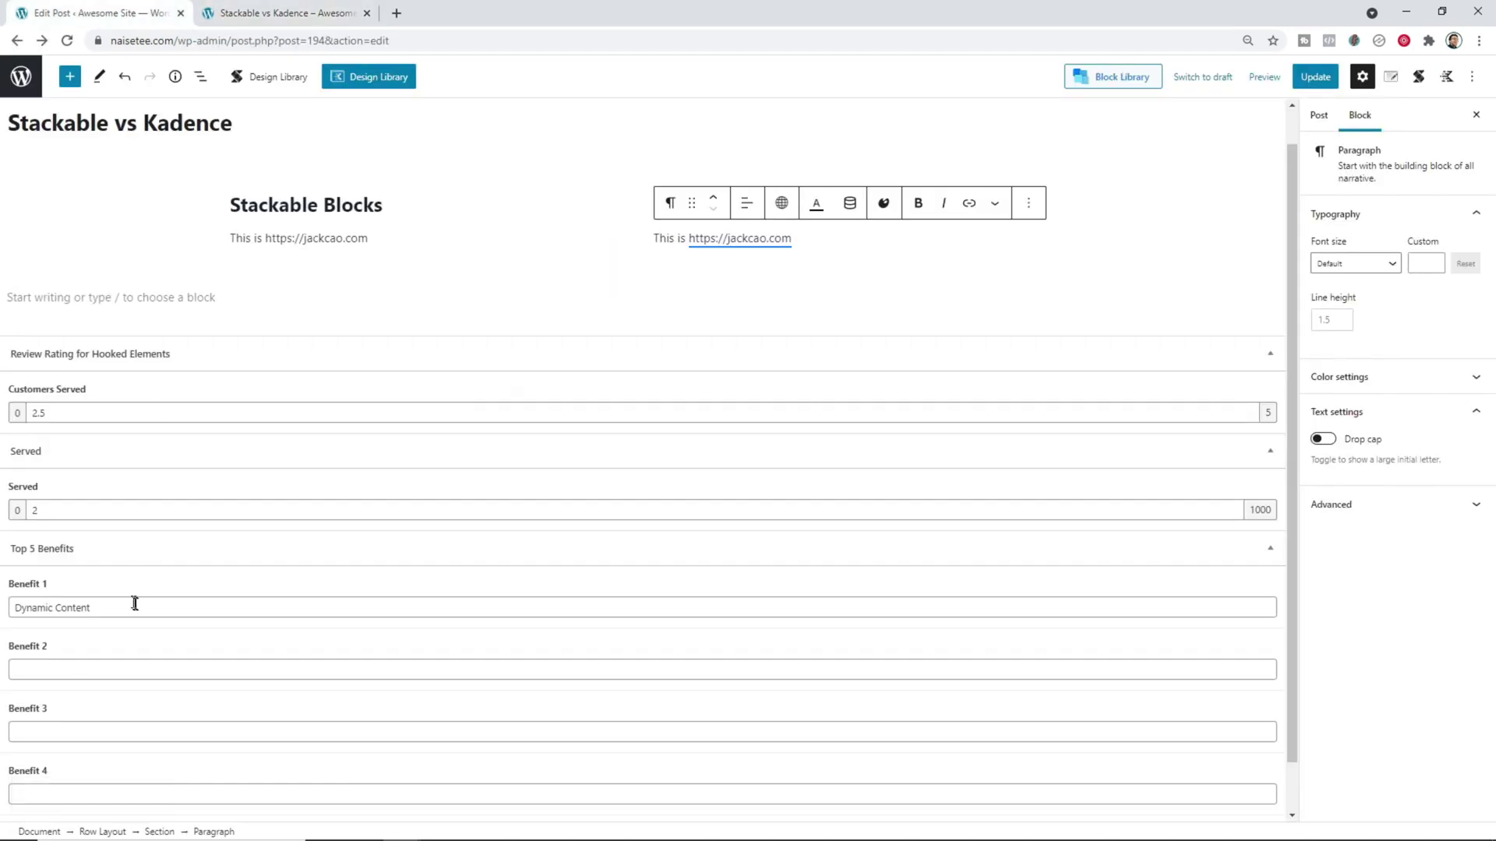
left_click_drag(135, 604, 6, 621)
key("ctrl+v")
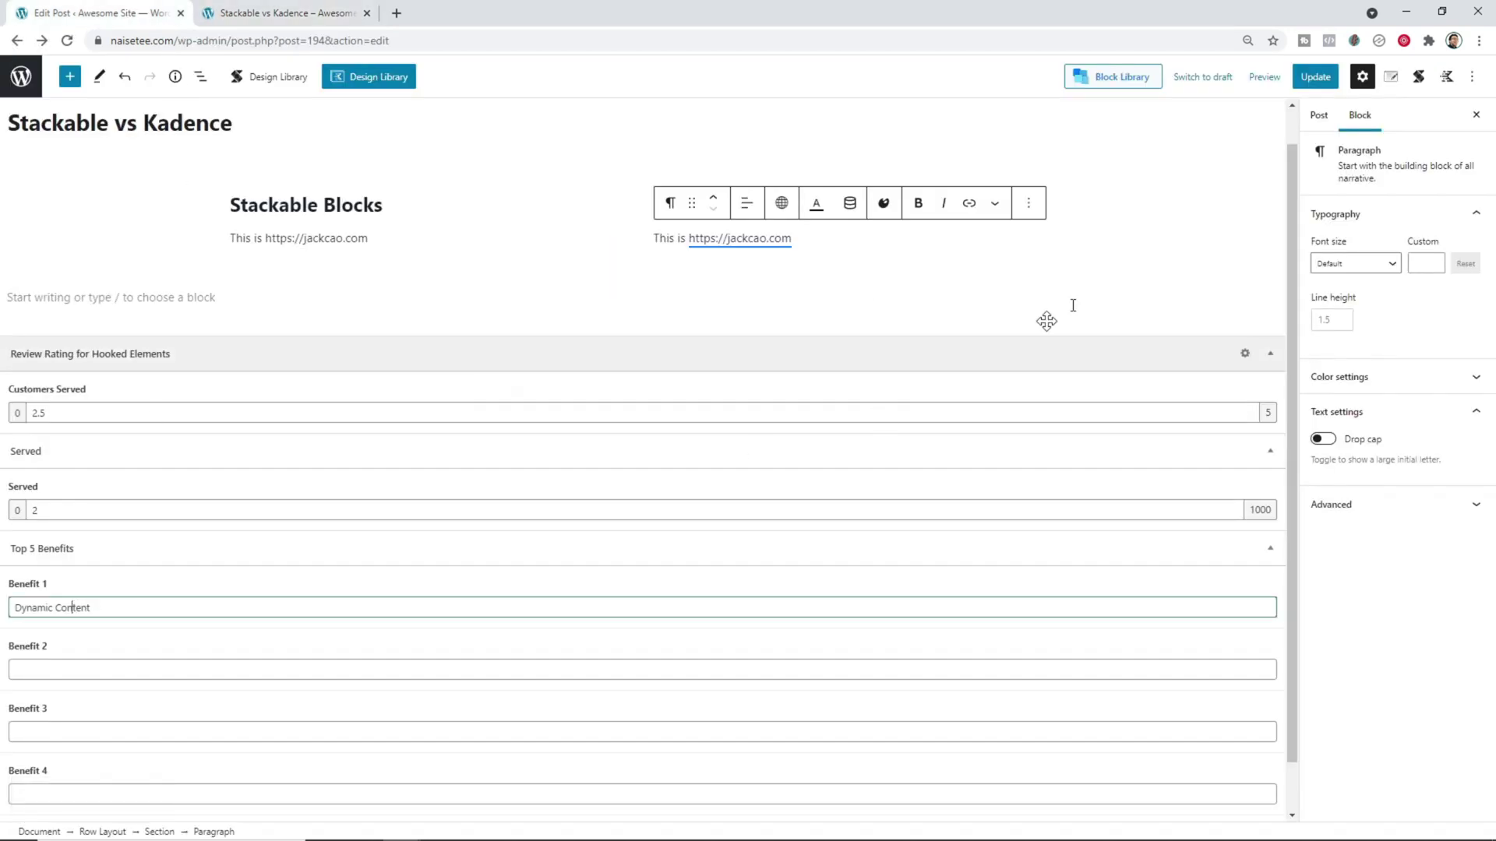
left_click(1222, 88)
left_click(821, 131)
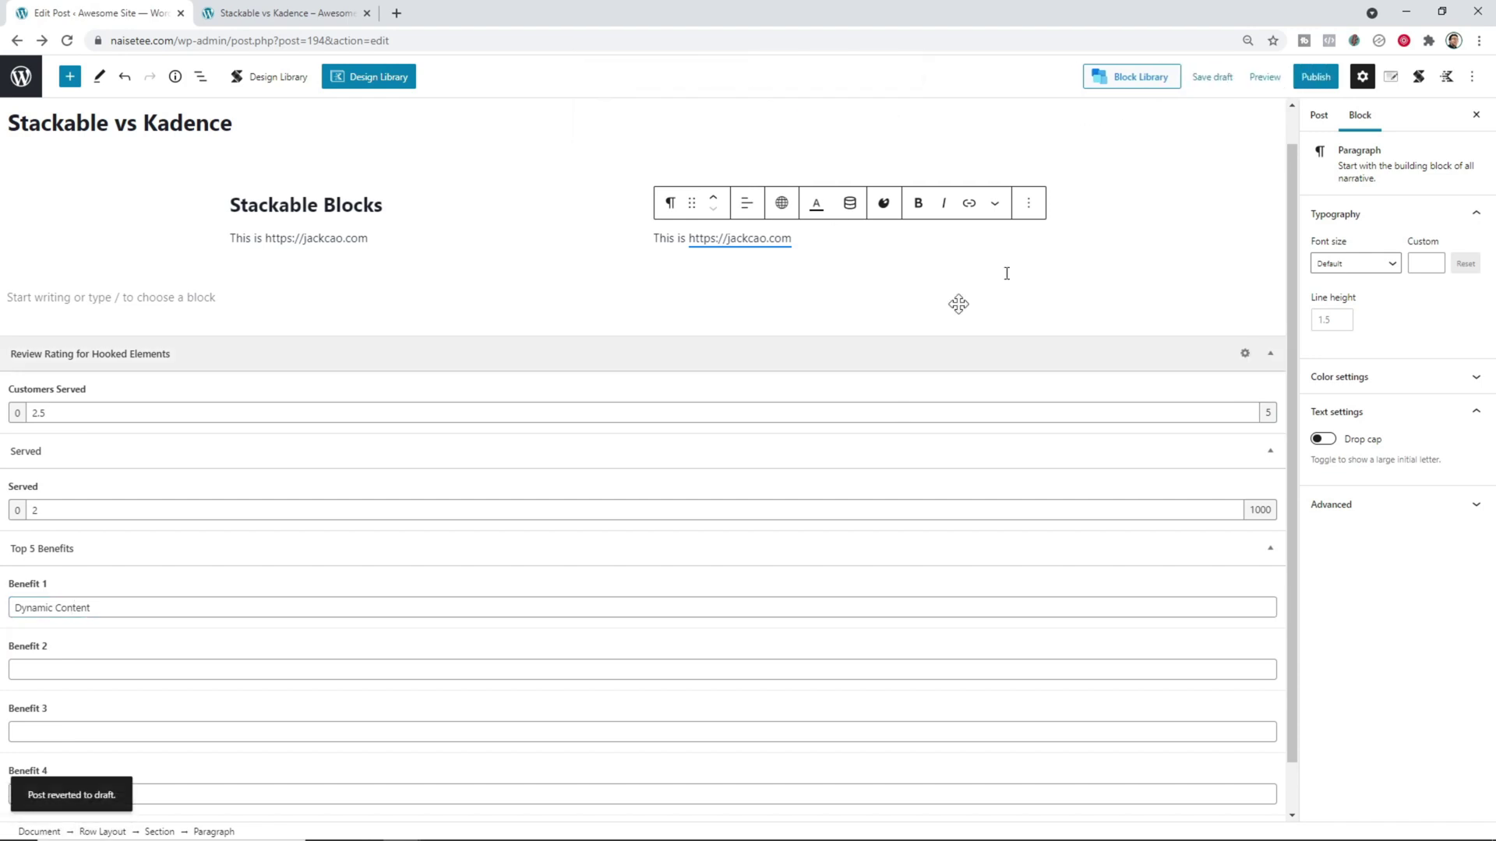
- Preview the draft in a new tab and compare the dynamic text in the Stackable and Kadence columns
left_click(1261, 77)
left_click(1226, 217)
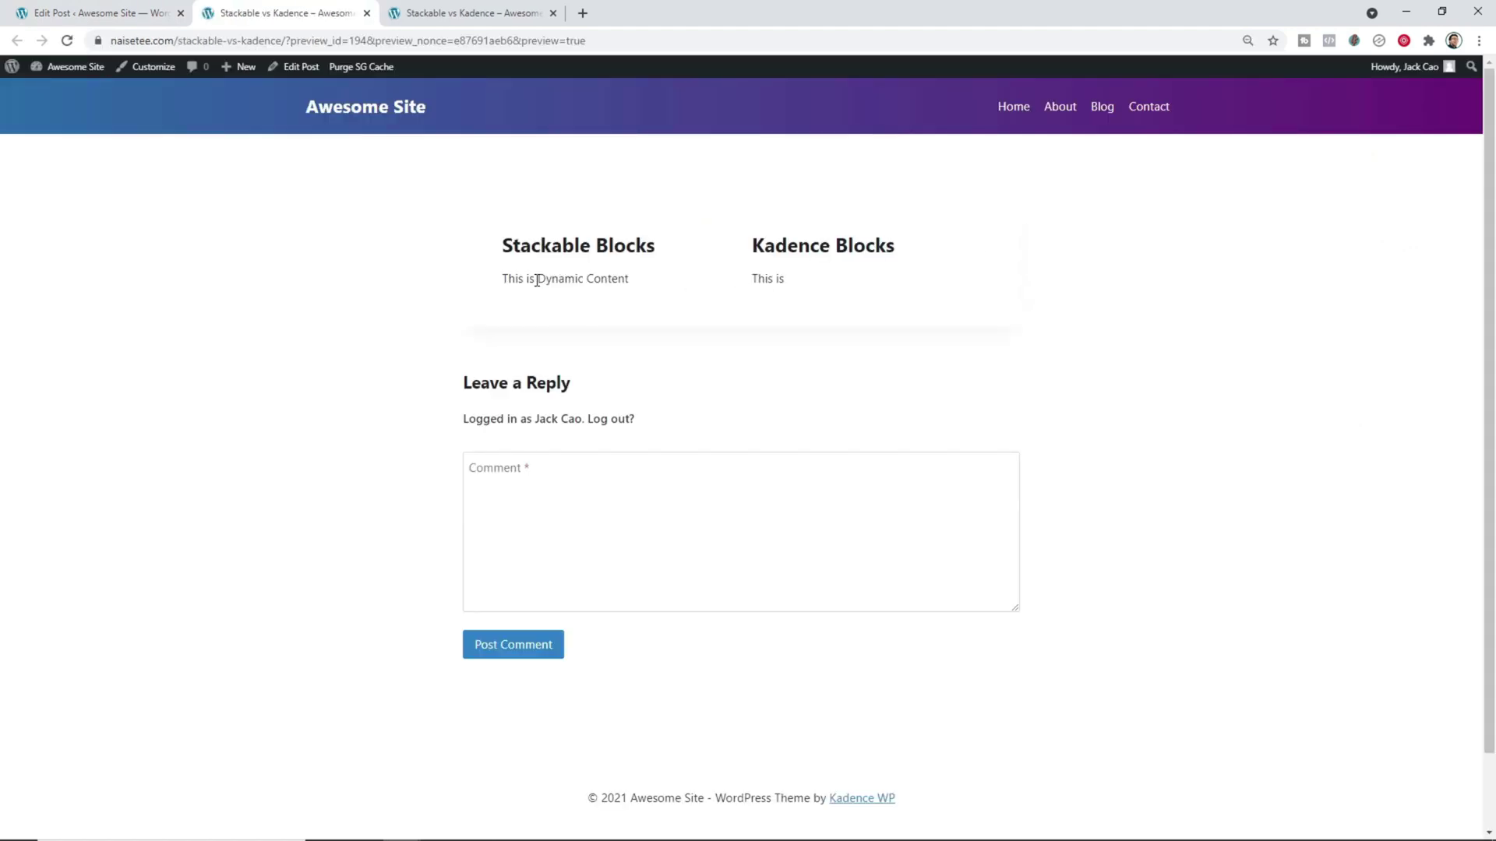
left_click_drag(537, 280, 644, 290)
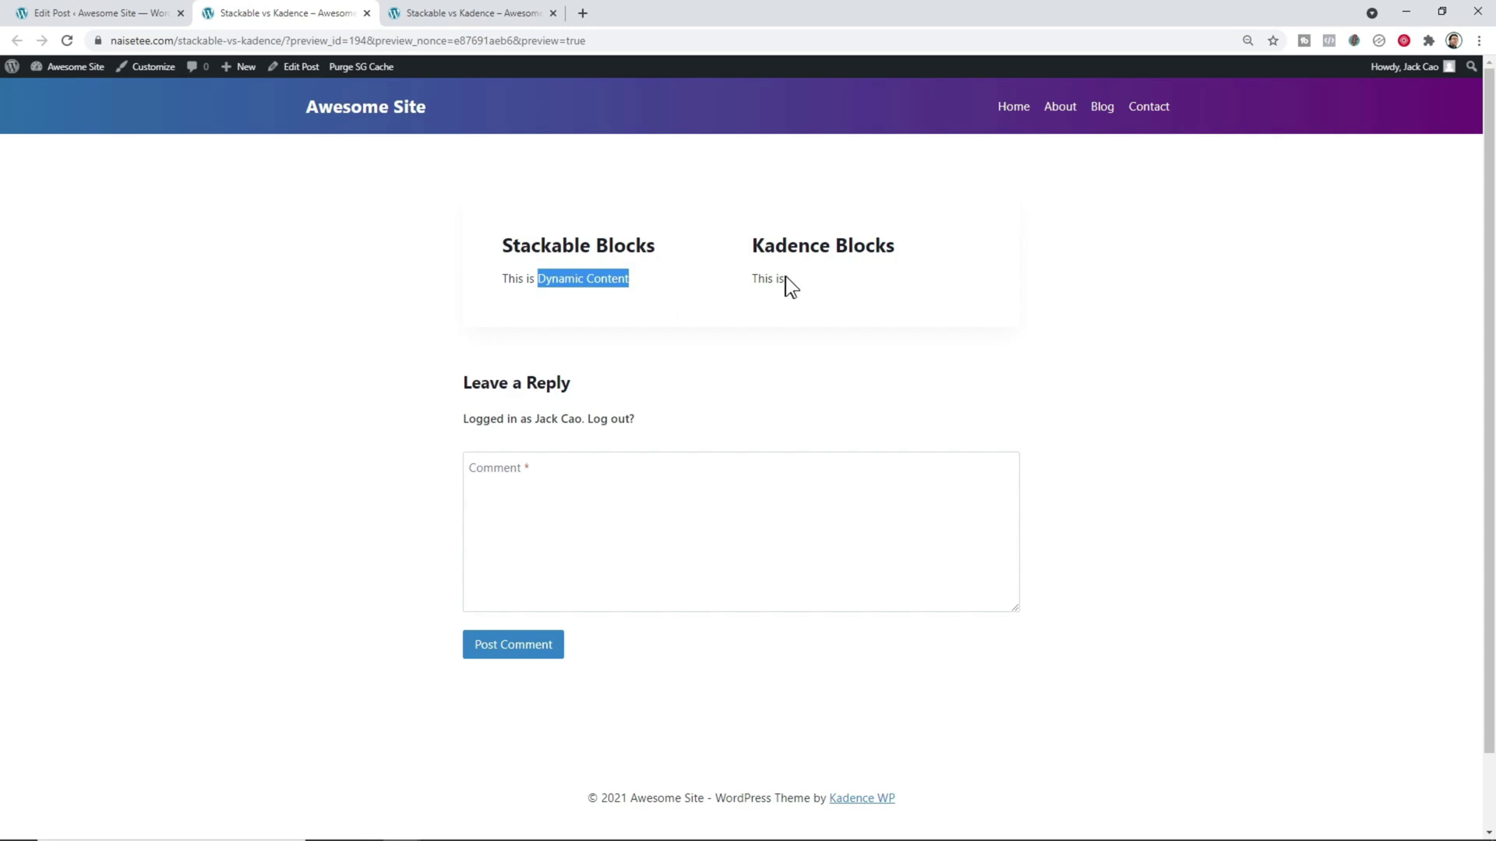
left_click(851, 278)
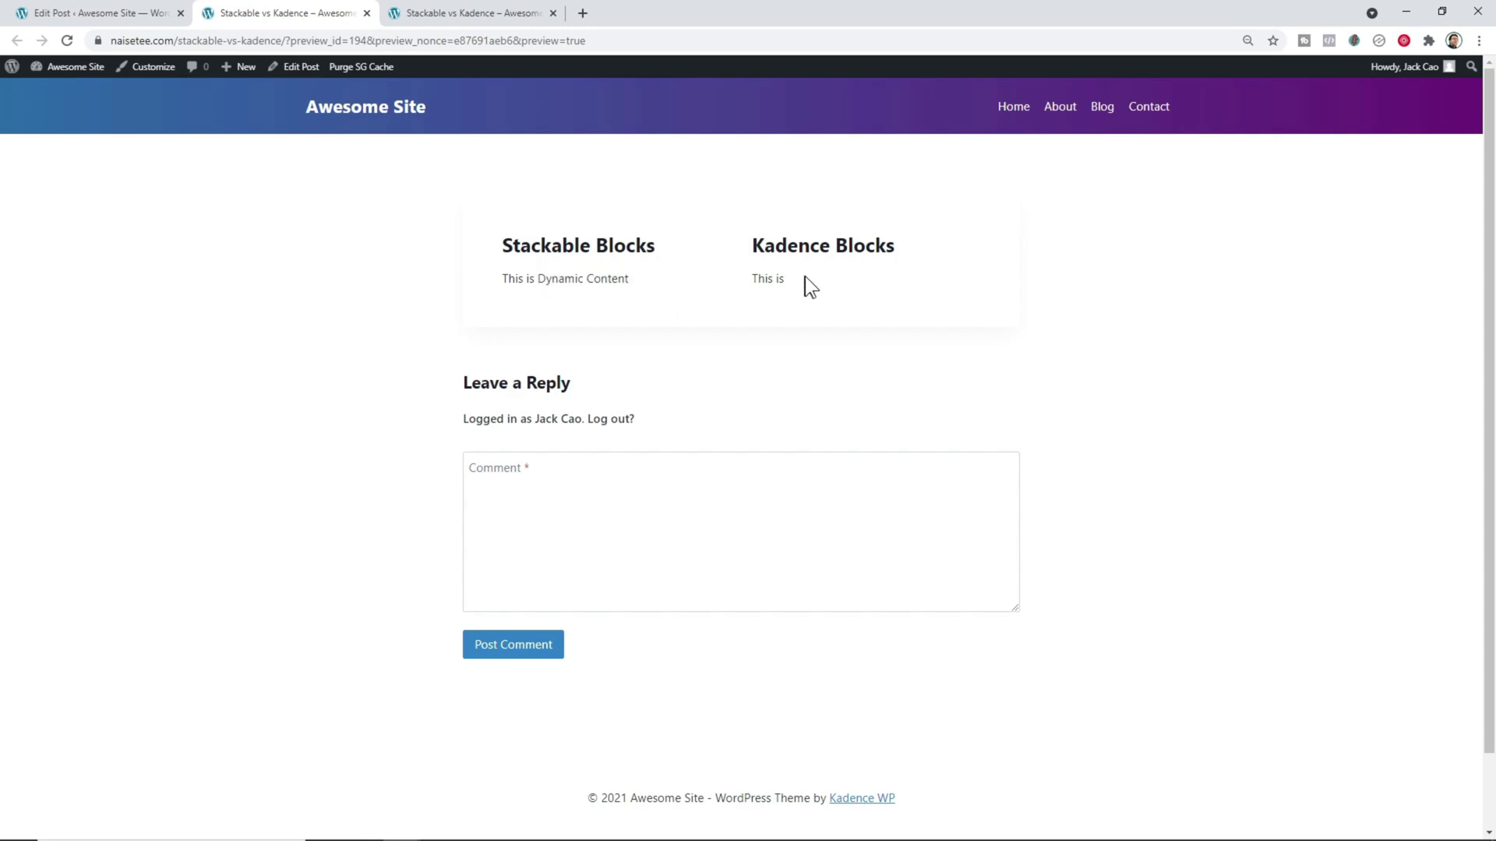
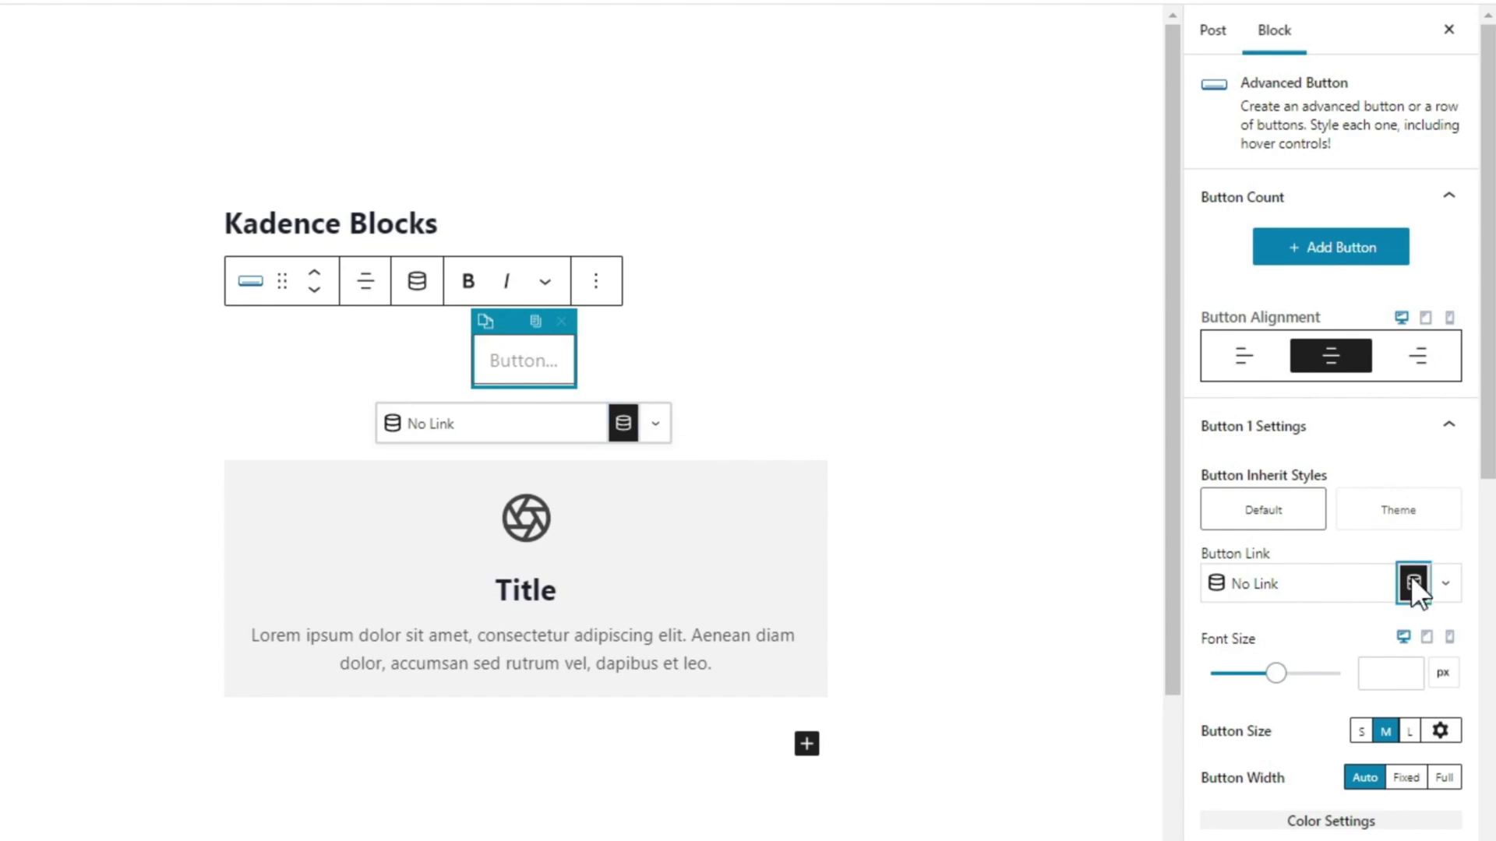
- Open the advanced button's dynamic link settings, and enable a dynamic link on the info box
left_click(1414, 585)
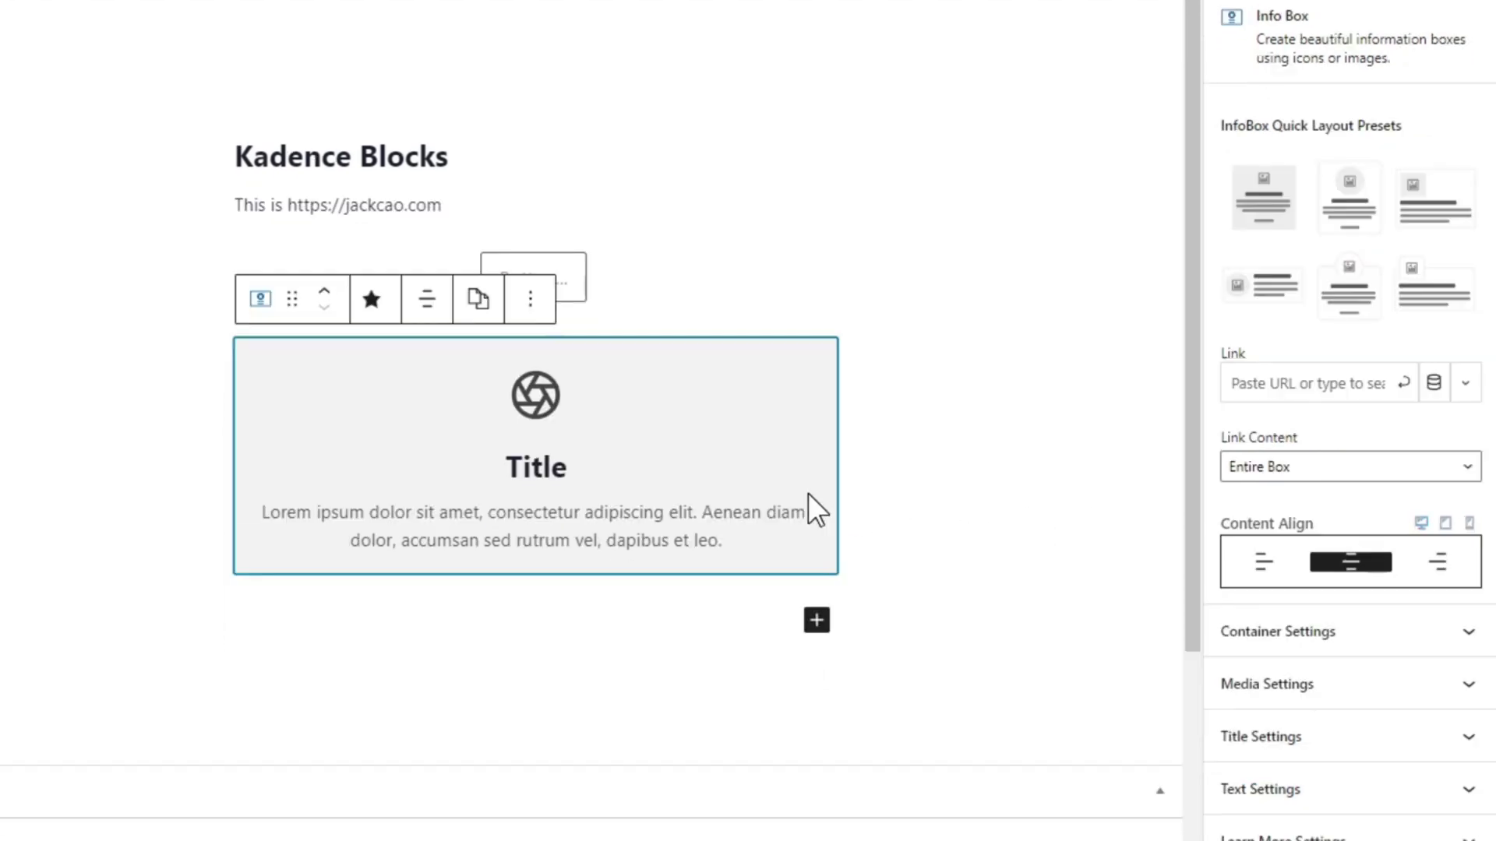
left_click(1435, 387)
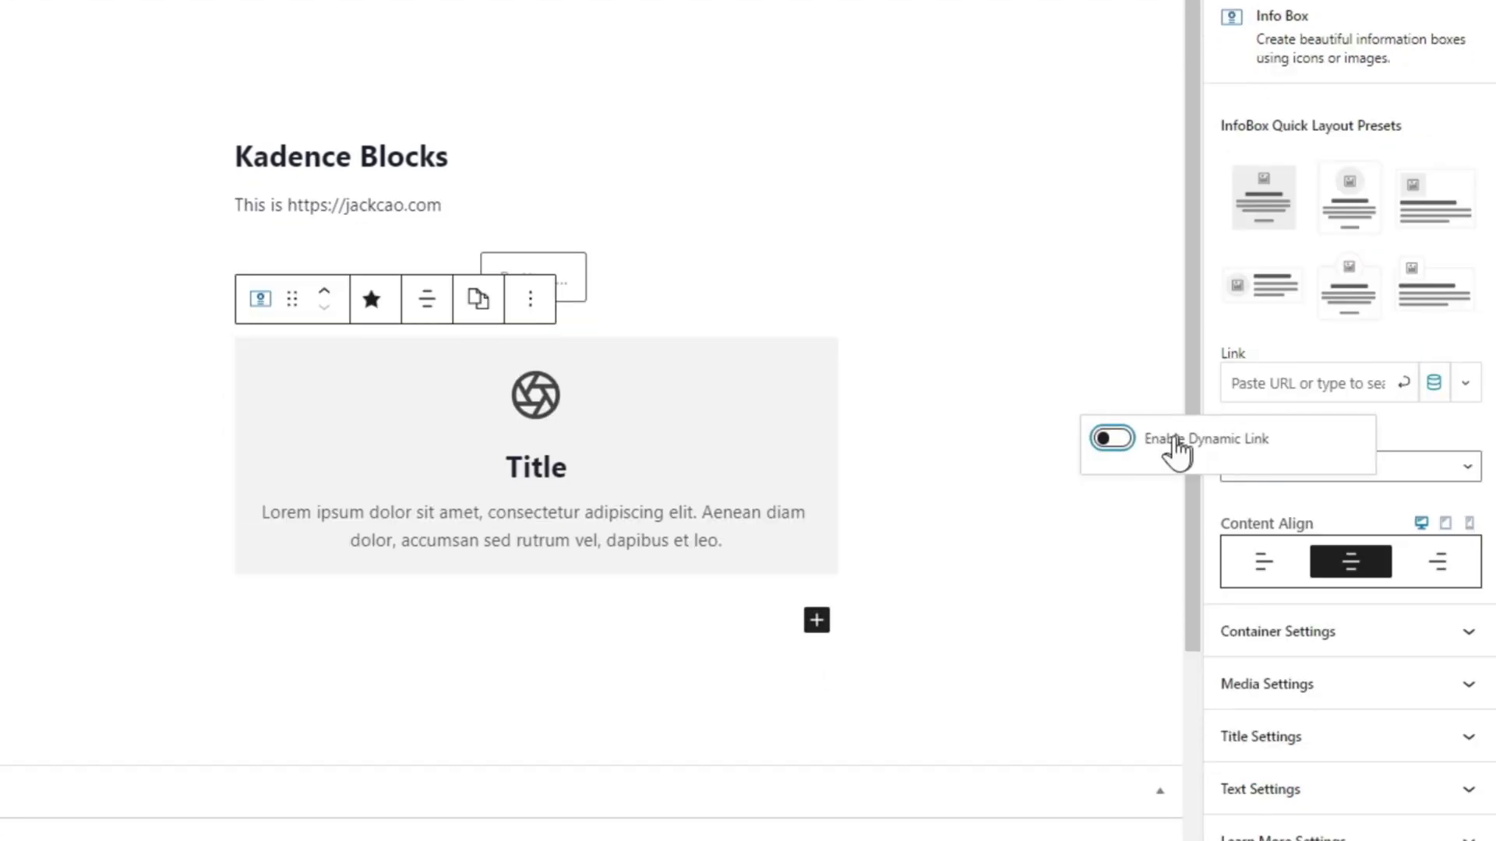
left_click(1127, 441)
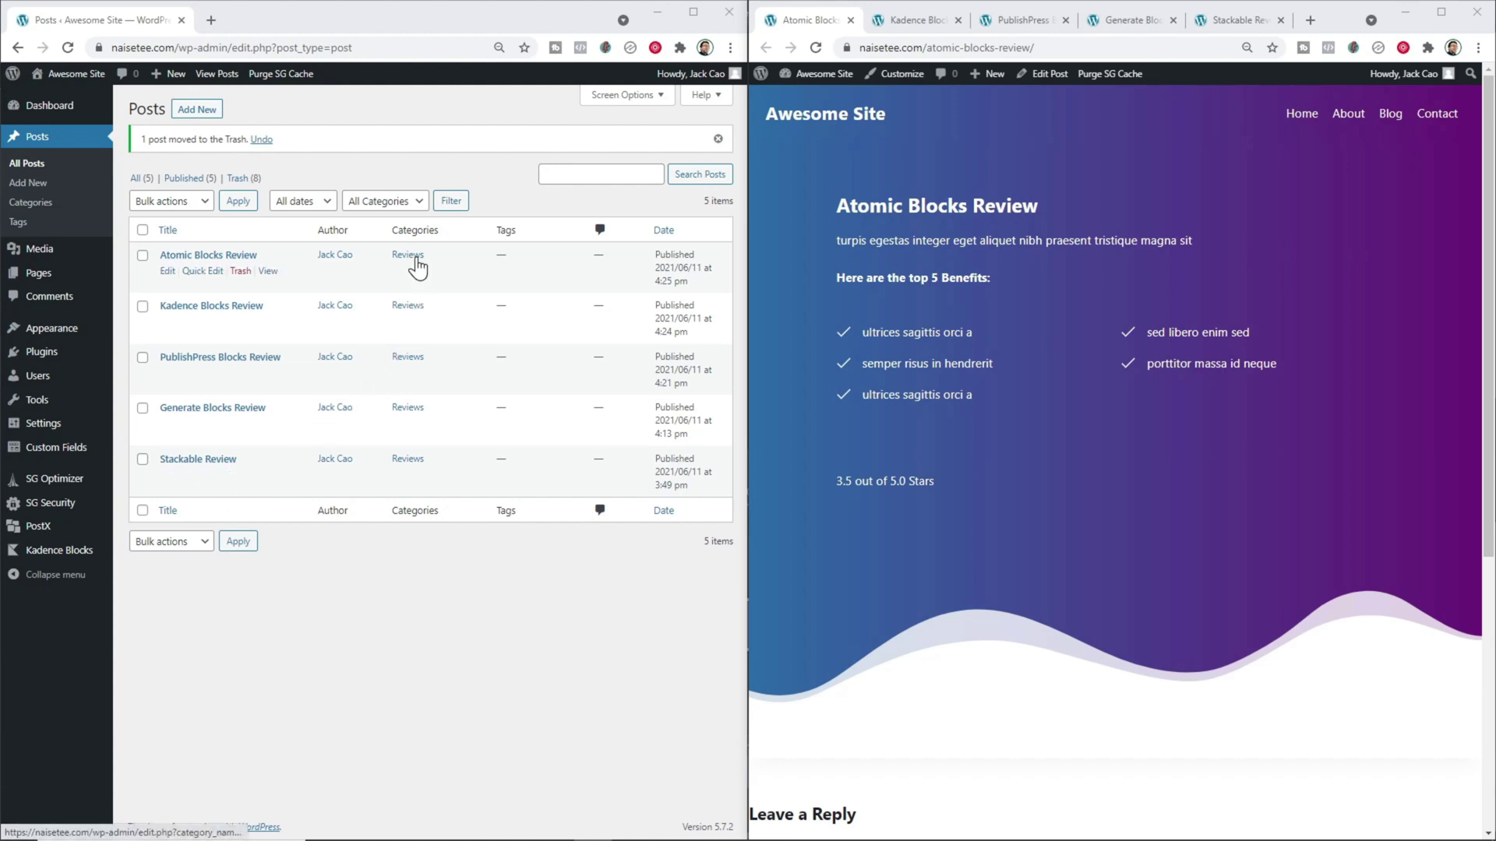
- Look through the five block plugin review pages, from Atomic Blocks to Stackable and back, to see their shared layout
left_click(899, 22)
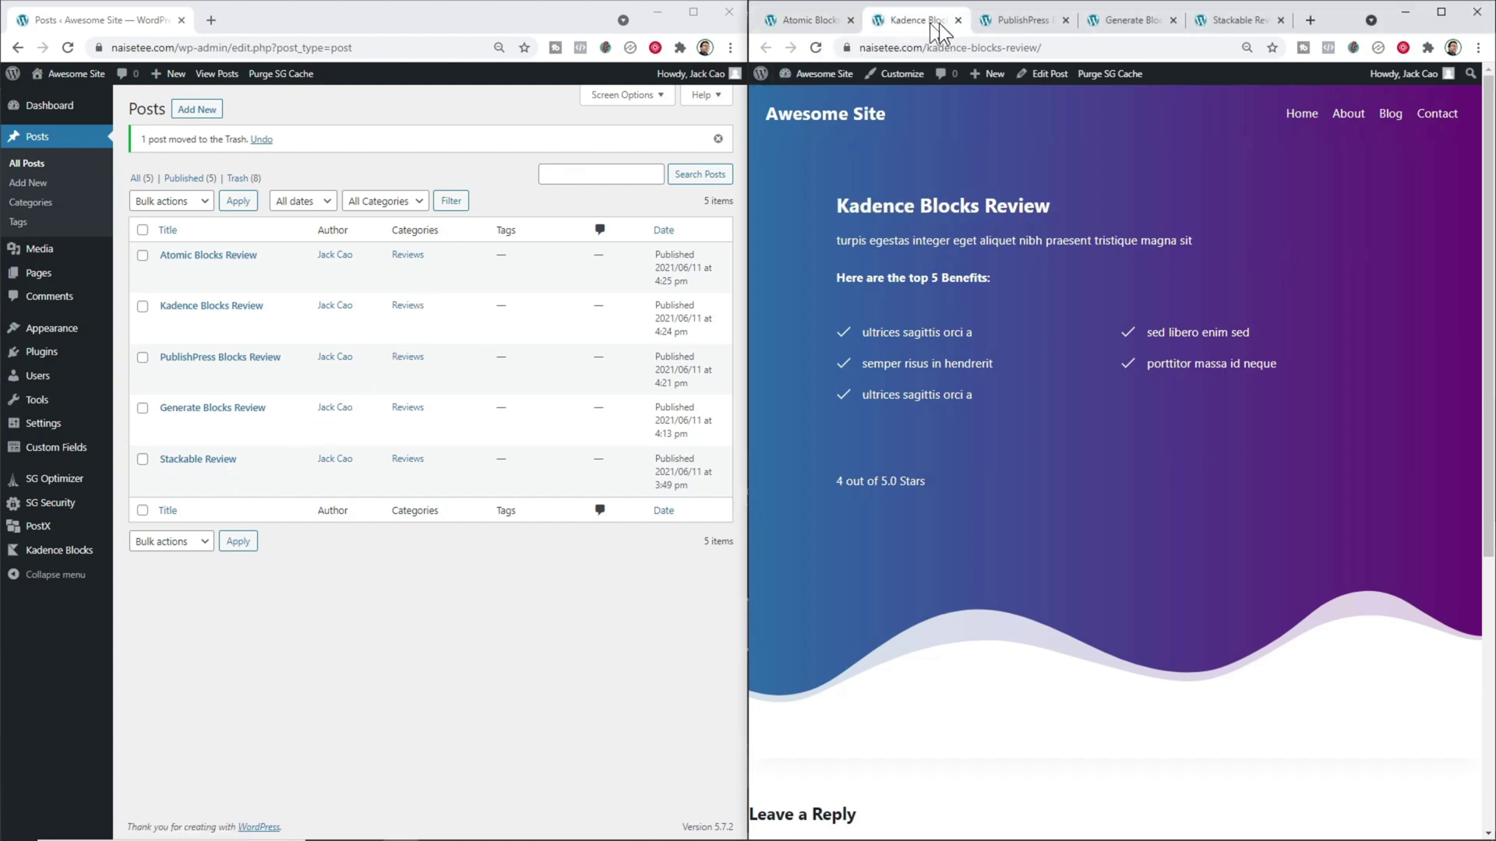
left_click(1026, 17)
left_click(1123, 21)
left_click(1233, 24)
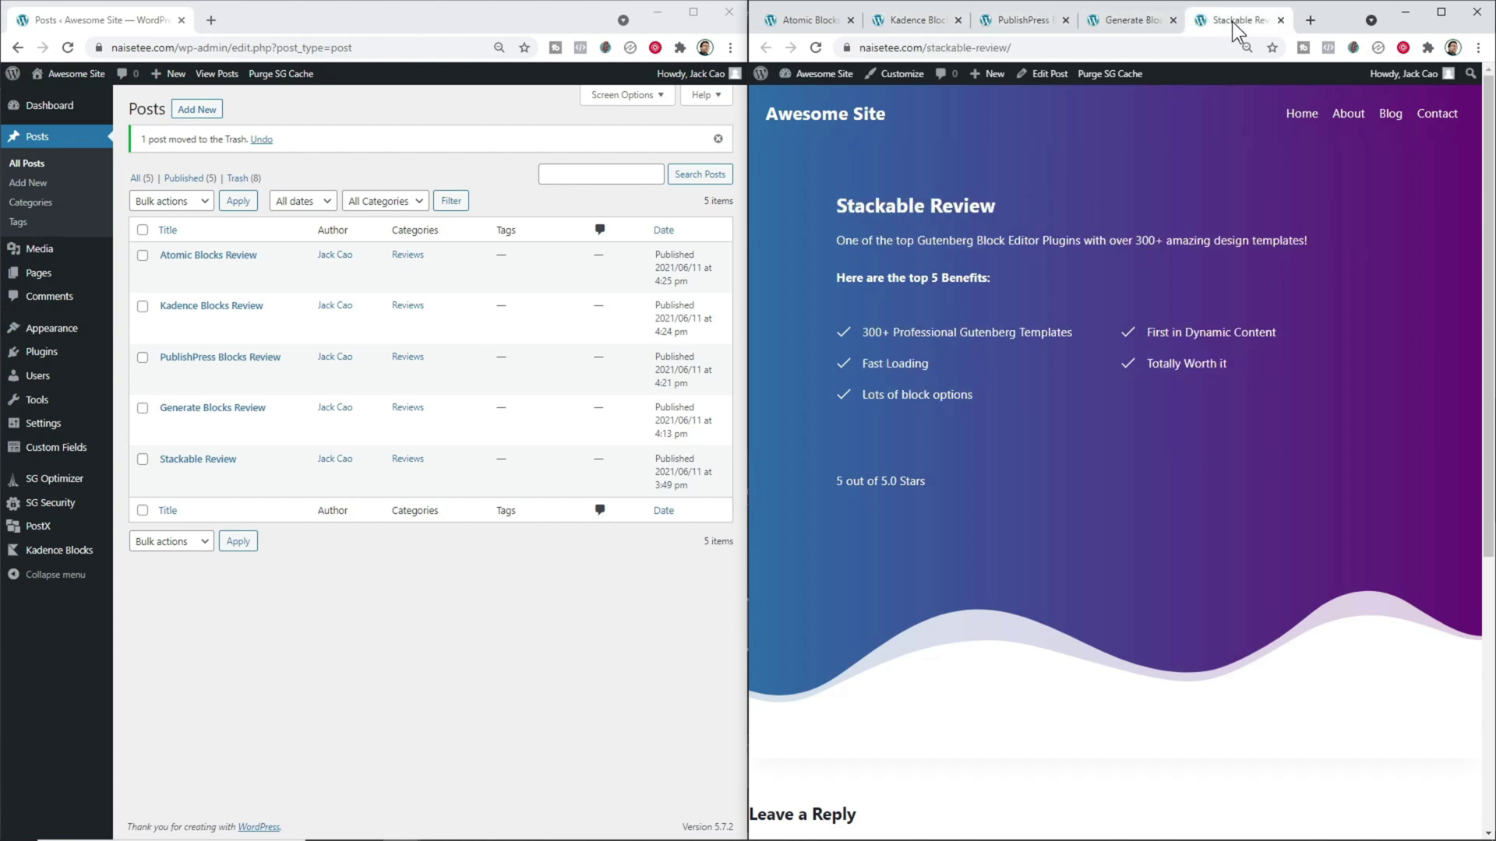
left_click(1124, 20)
left_click(1017, 17)
left_click(930, 16)
left_click(799, 20)
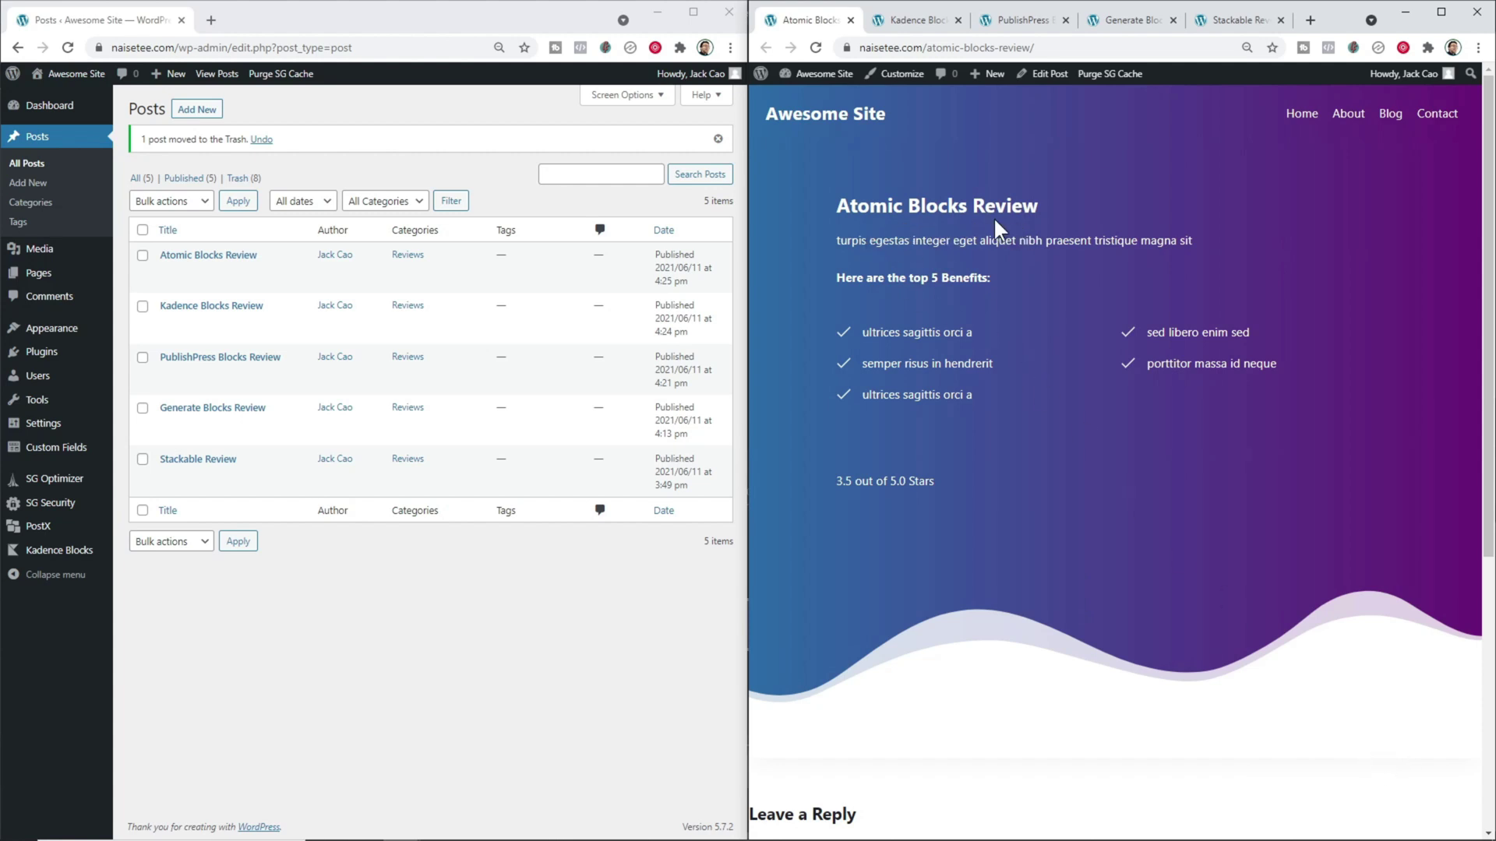
- Compare the titles, top 5 benefits and star ratings across the five review pages, finishing on Stackable Review
left_click(922, 25)
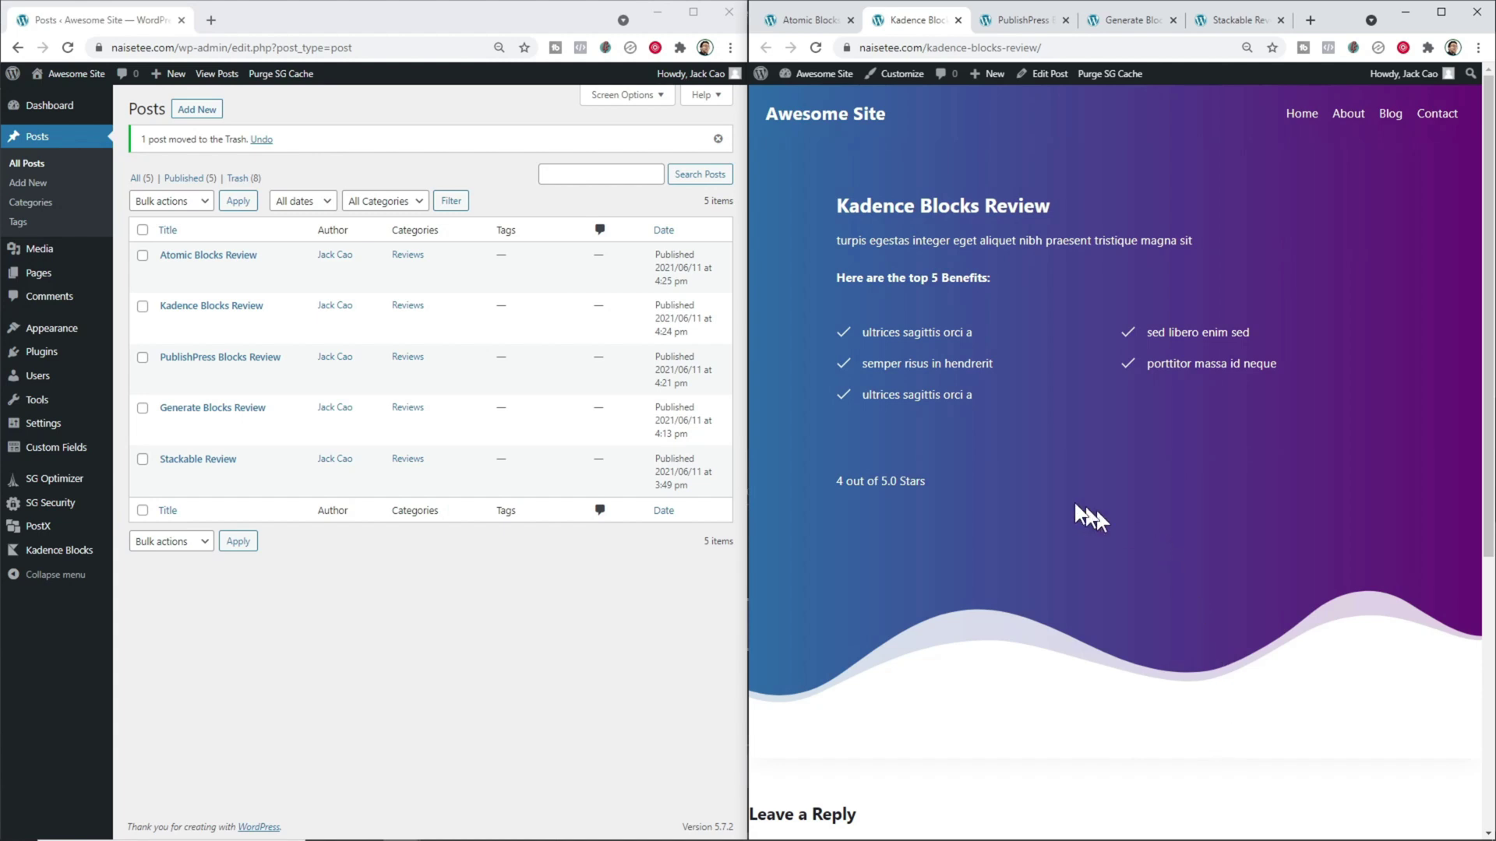
left_click(1008, 21)
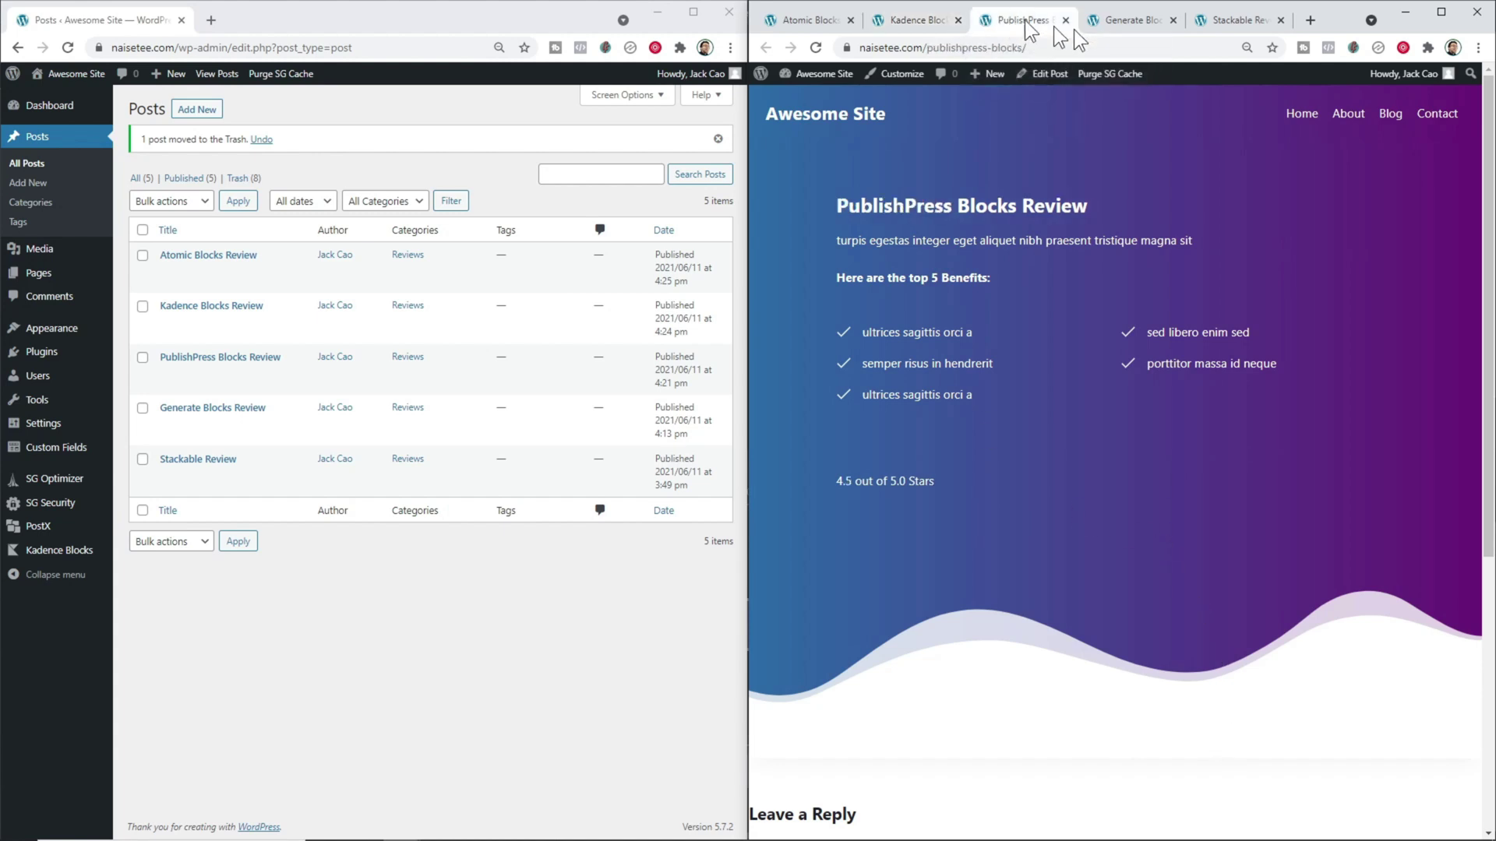
left_click(1139, 24)
left_click(1242, 21)
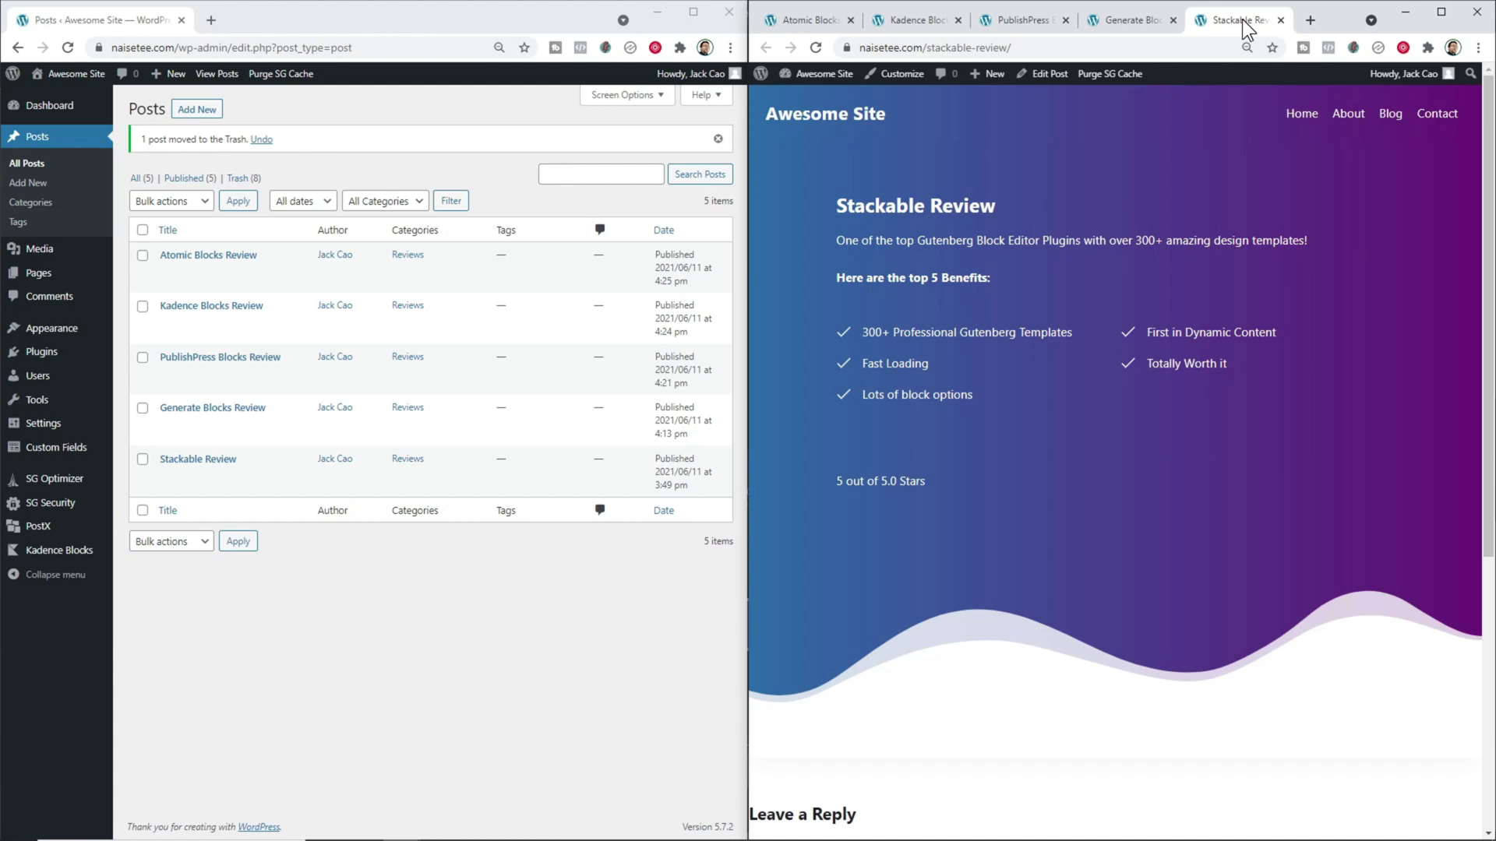
left_click(1128, 21)
left_click(1006, 25)
left_click(918, 25)
key("ctrl+shift+Tab")
left_click(918, 21)
left_click(1012, 17)
left_click(1114, 17)
left_click(1258, 17)
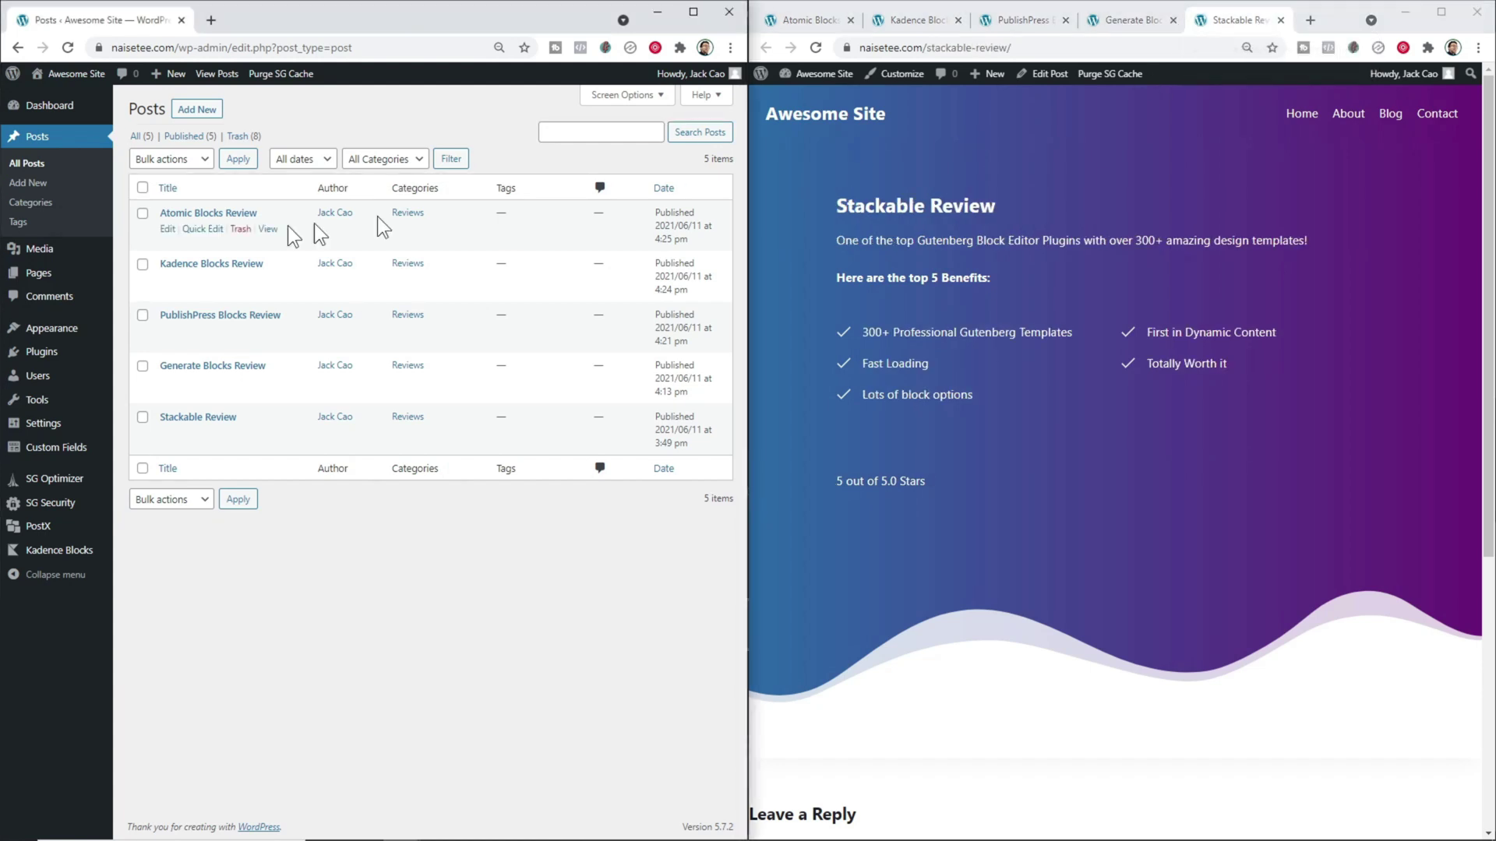
- Open the Atomic Blocks Review post for editing in a new tab and review its custom fields
left_click(167, 229, "ctrl")
left_click(227, 17)
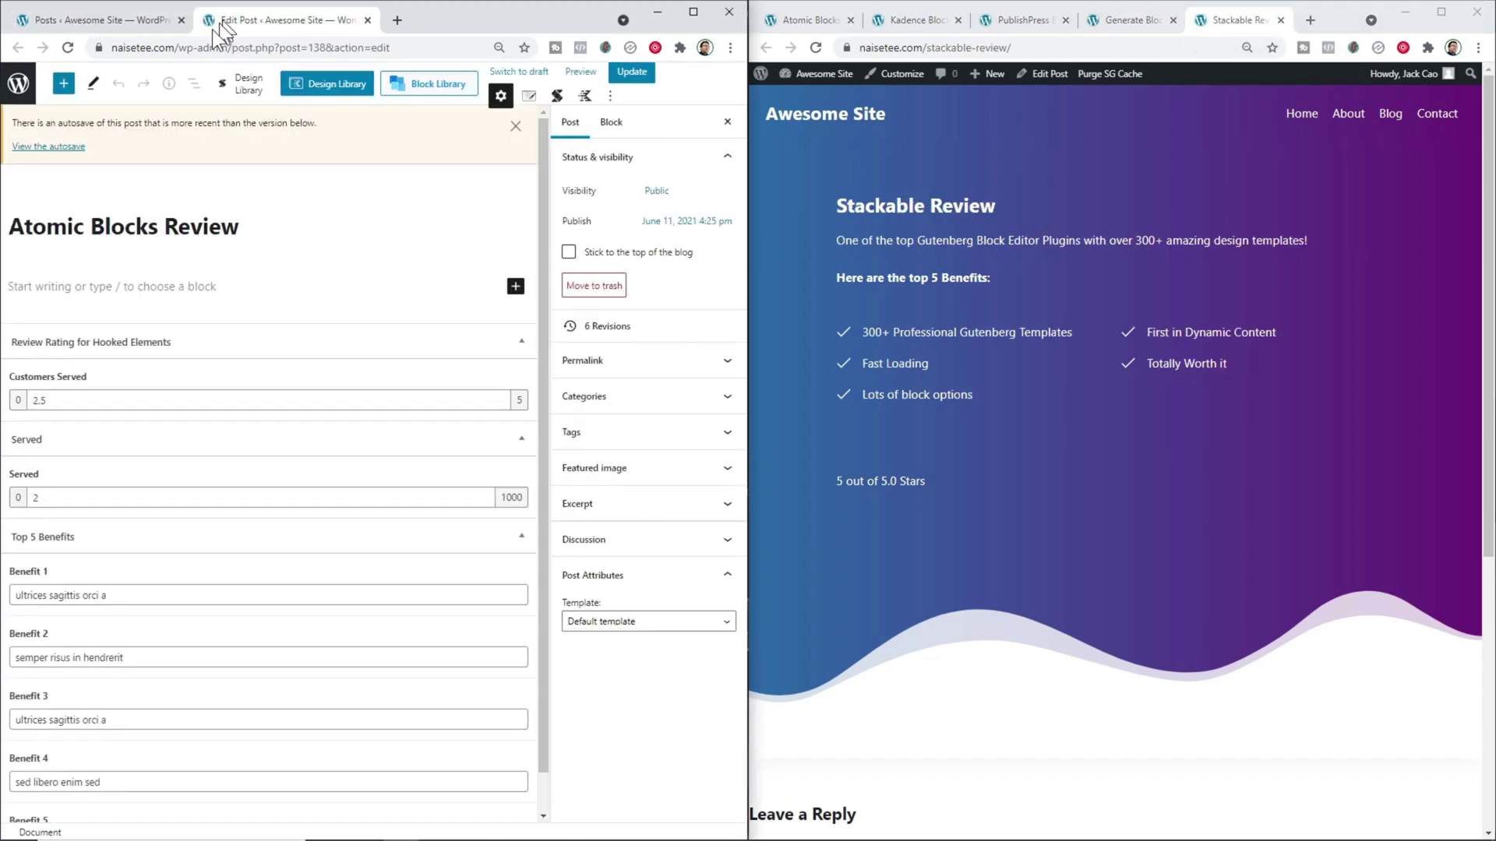
scroll(113, 574, "down", 1)
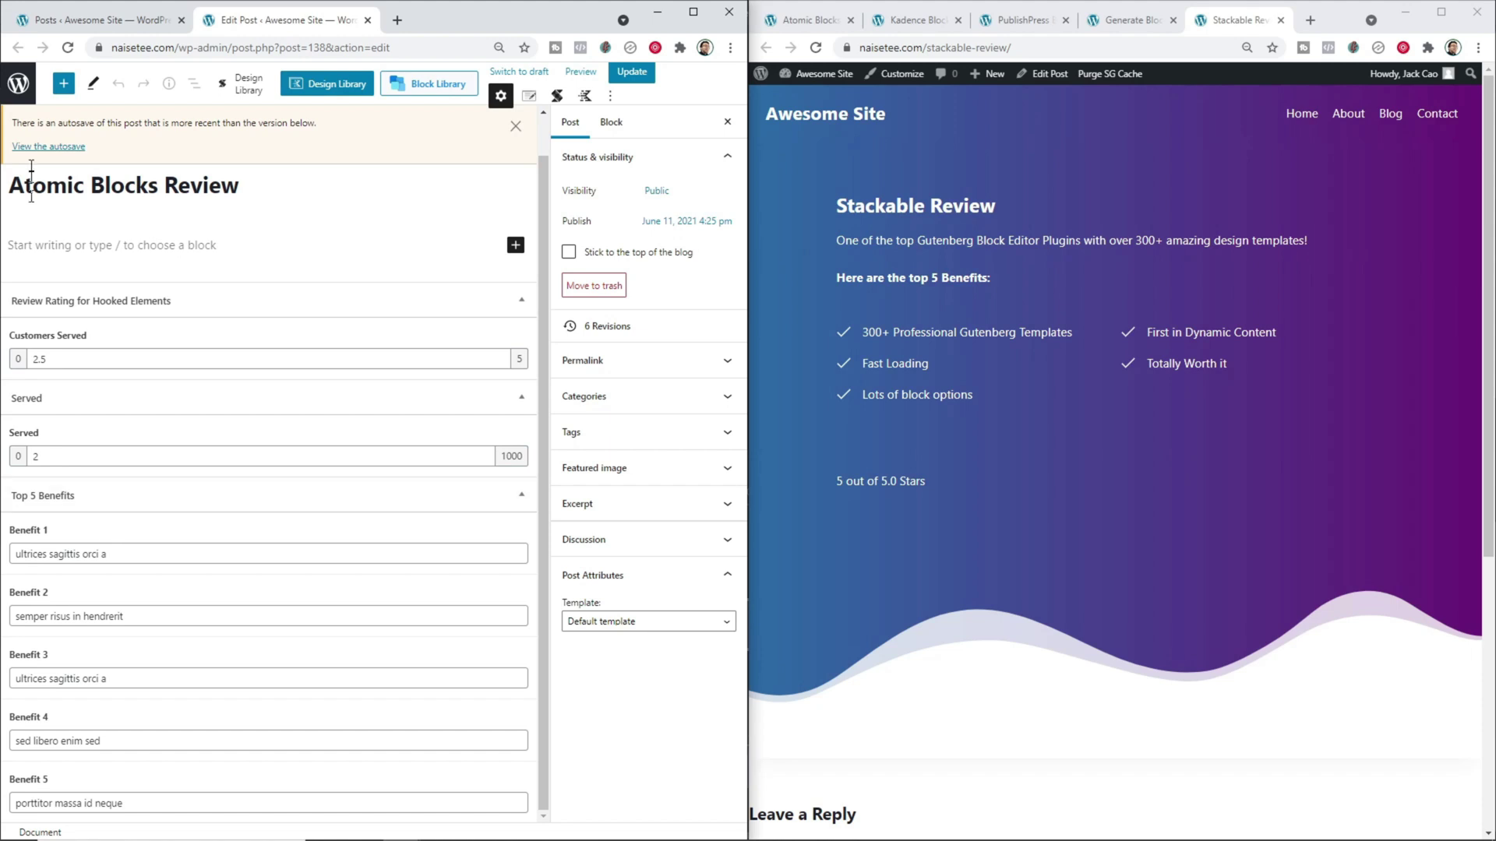
- Open the installed plugins list in a new tab from the posts list and locate Advanced Custom Fields
left_click(47, 21)
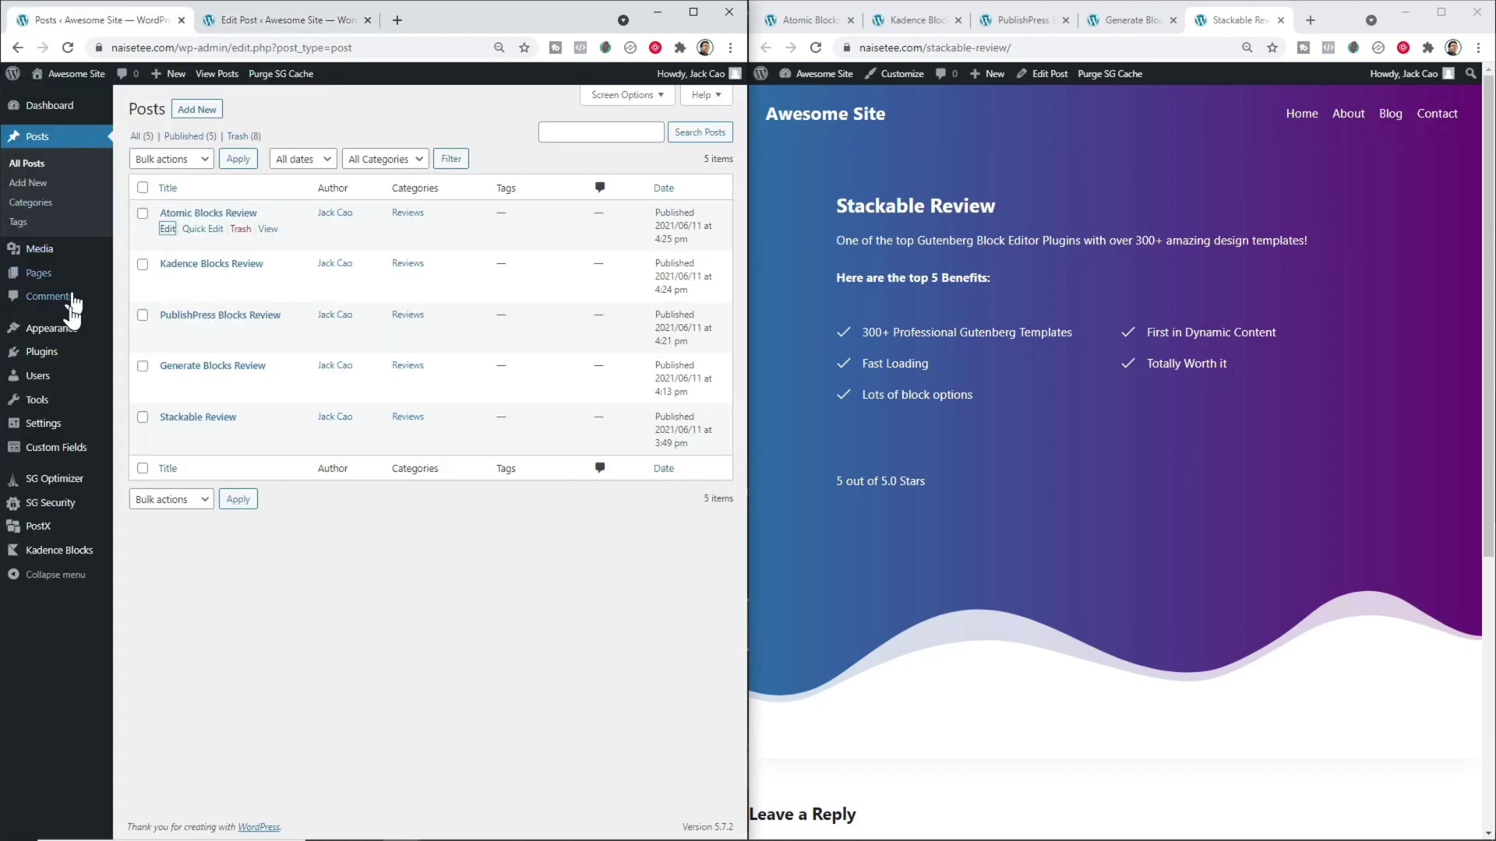
mouse_move(41, 351)
left_click(148, 357, "ctrl+shift")
left_click_drag(167, 214, 286, 210)
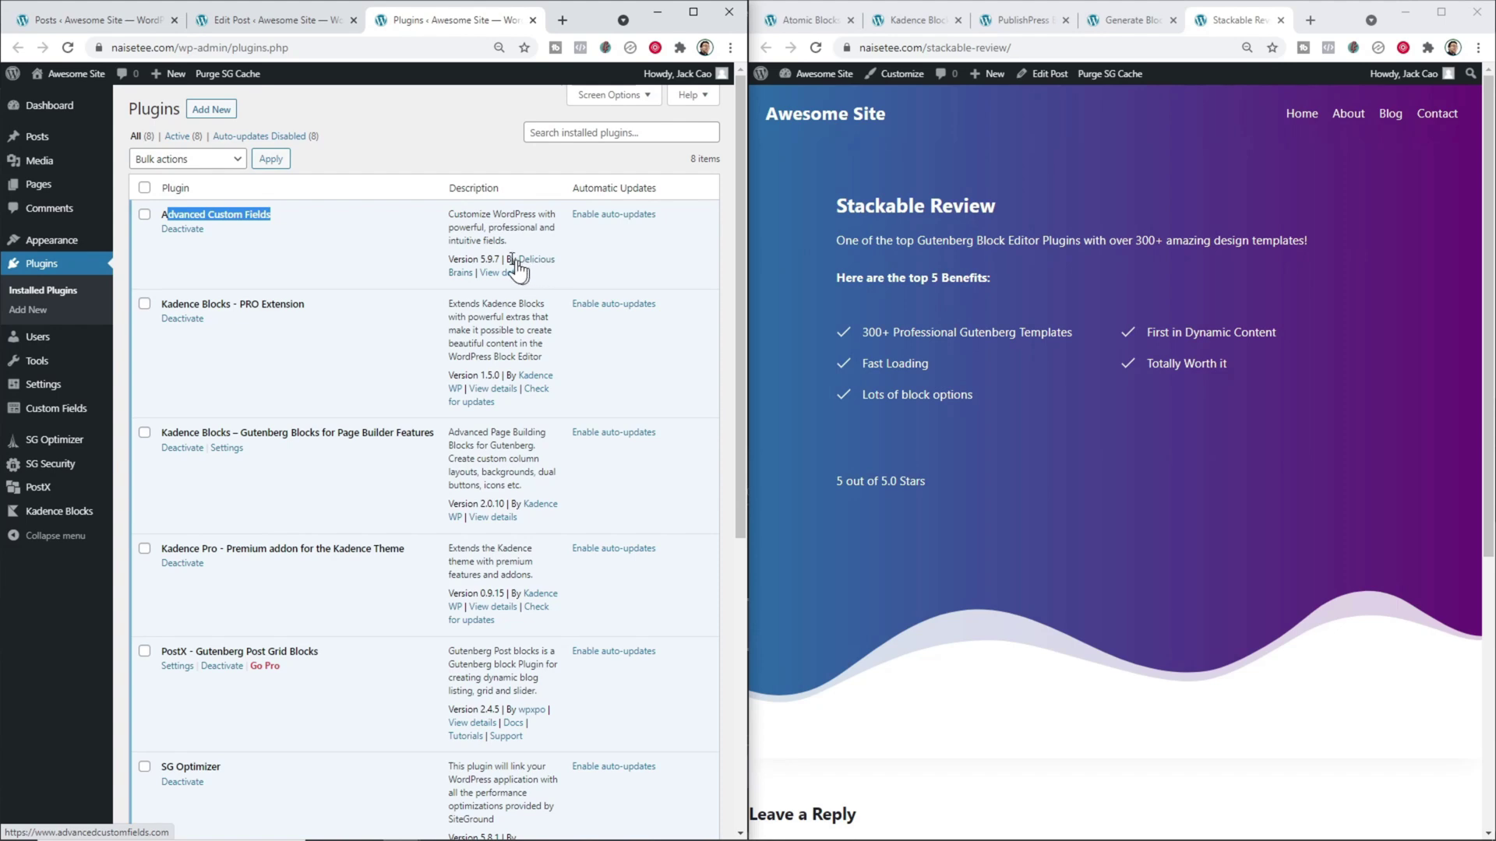
- Search the plugin directory for "advanced custom fields" in a new tab, and close both plugin tabs
right_click(224, 109)
left_click(251, 122)
left_click(468, 20)
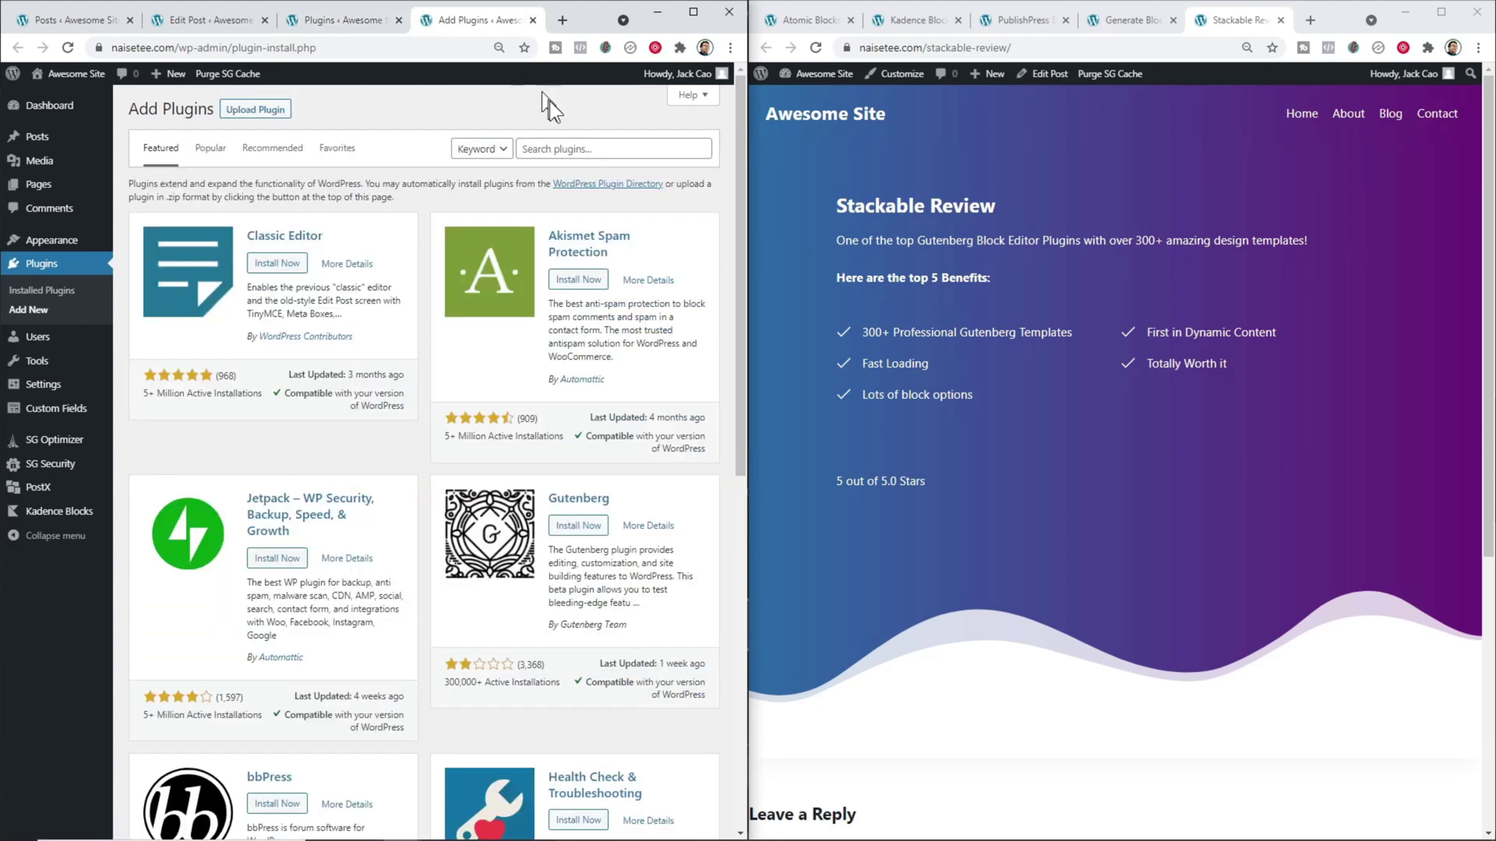
left_click(597, 149)
type("advanced")
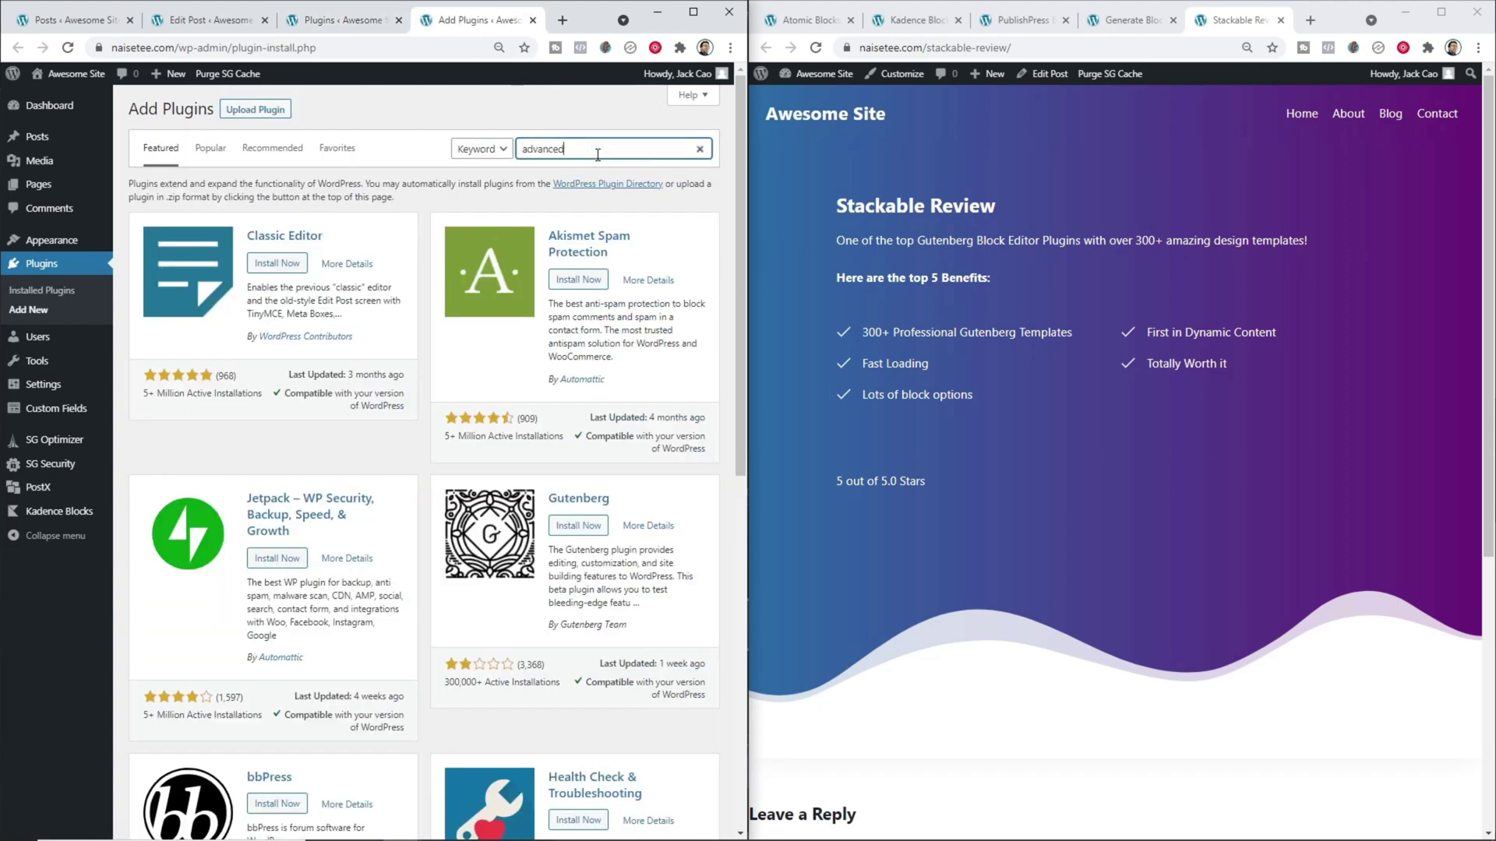
type(" custom fields")
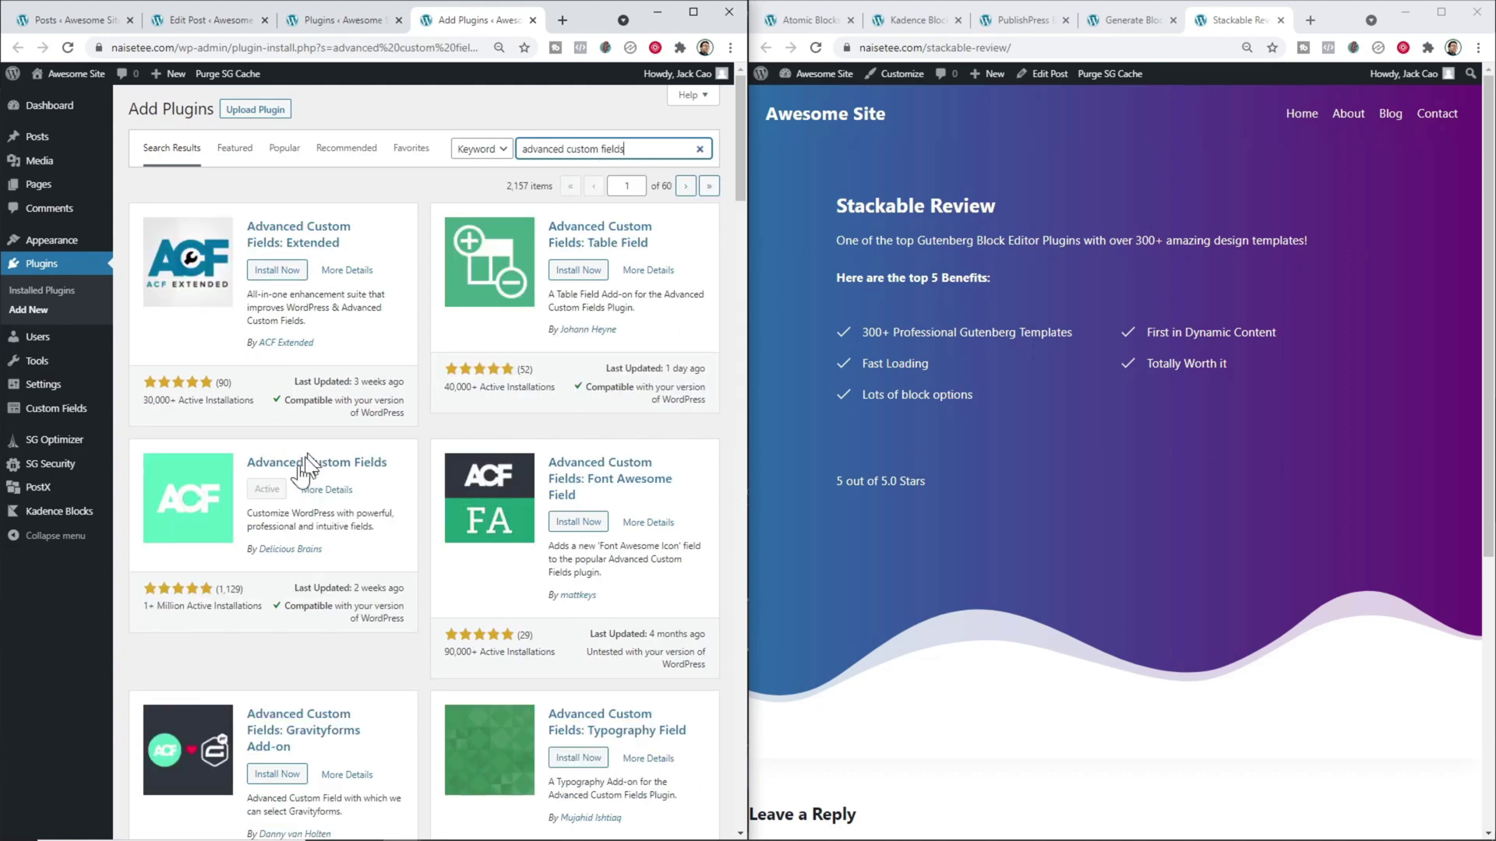
left_click(533, 21)
left_click(399, 21)
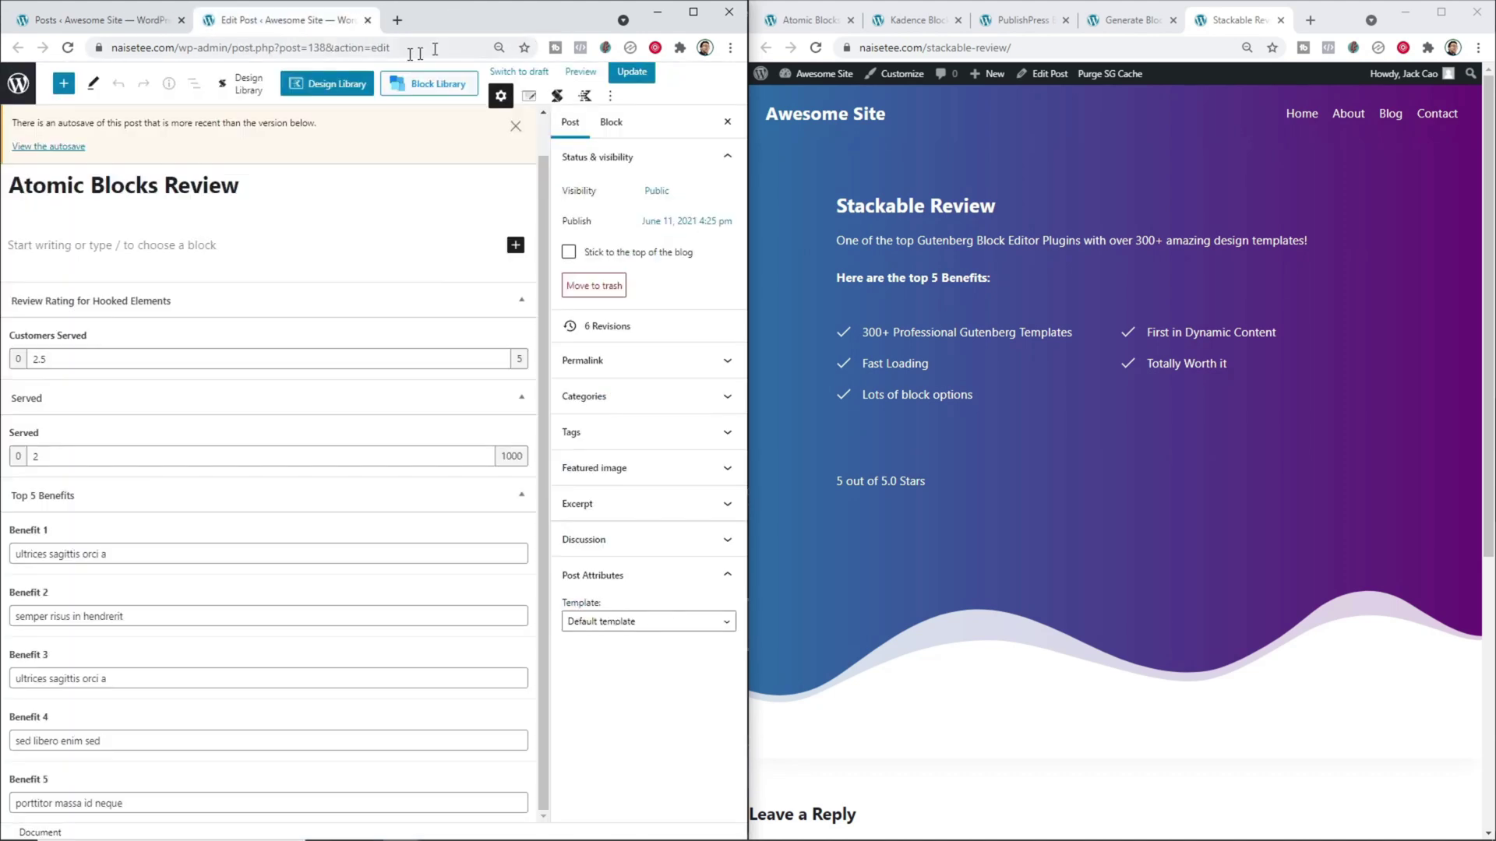
- Create a new Advanced Custom Fields field group titled "Bottom Bar Affiliate Button"
left_click(109, 12)
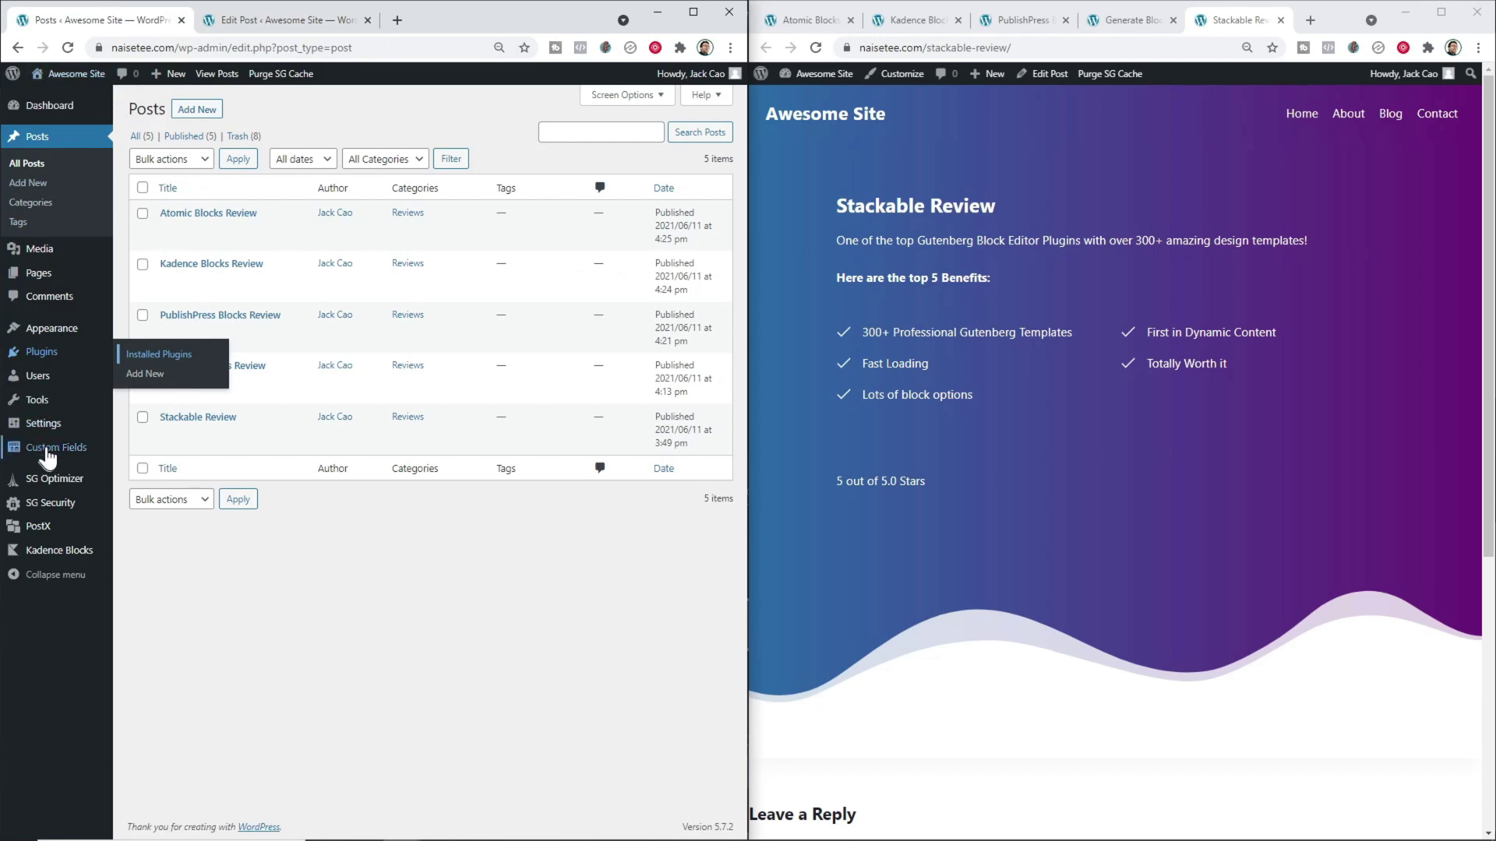
mouse_move(50, 449)
left_click(137, 472)
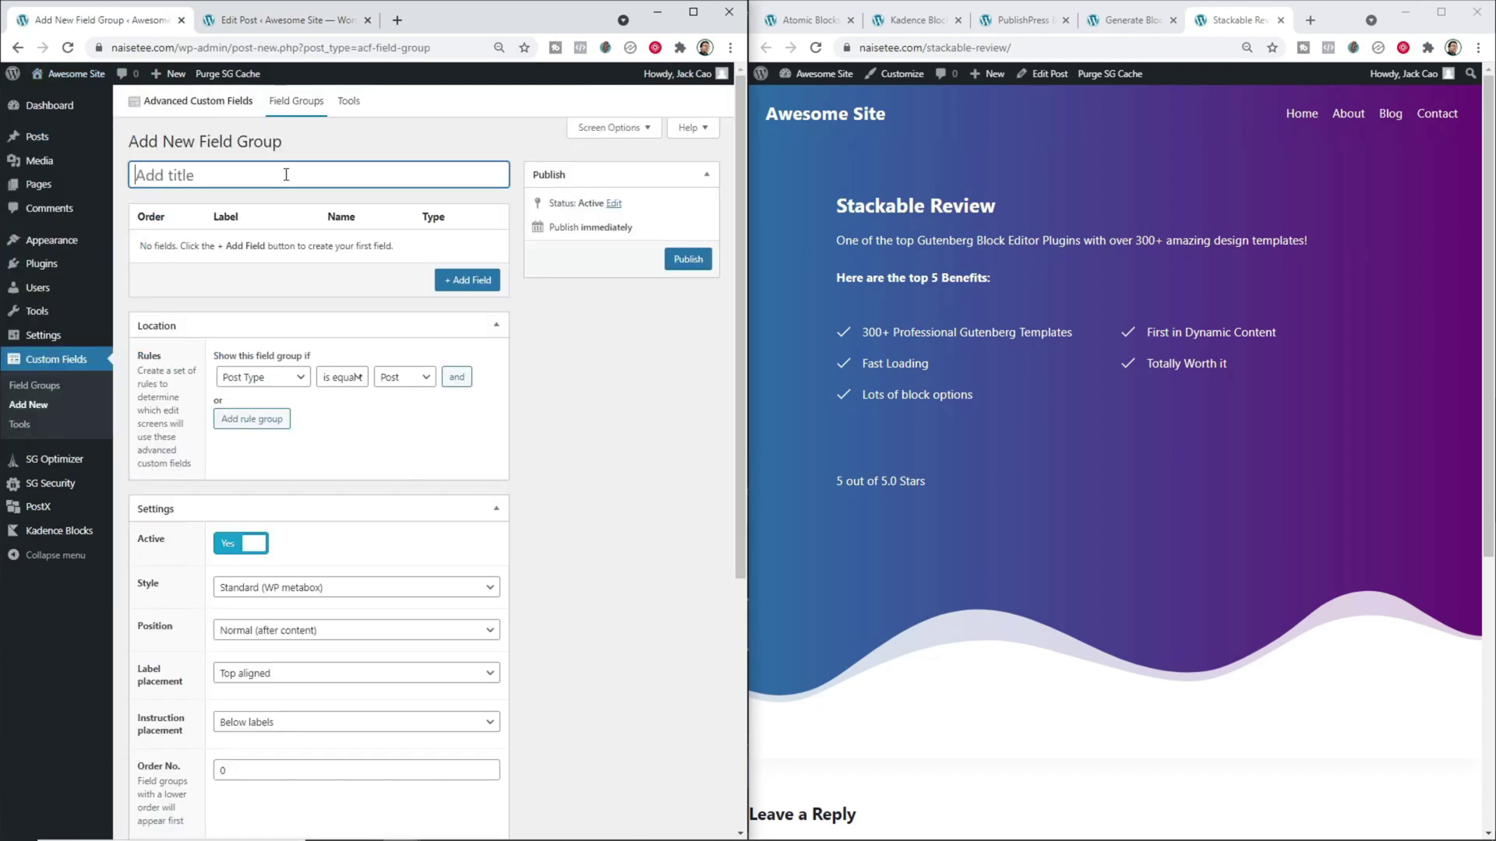
type("Bottom Bar Affiliate Button")
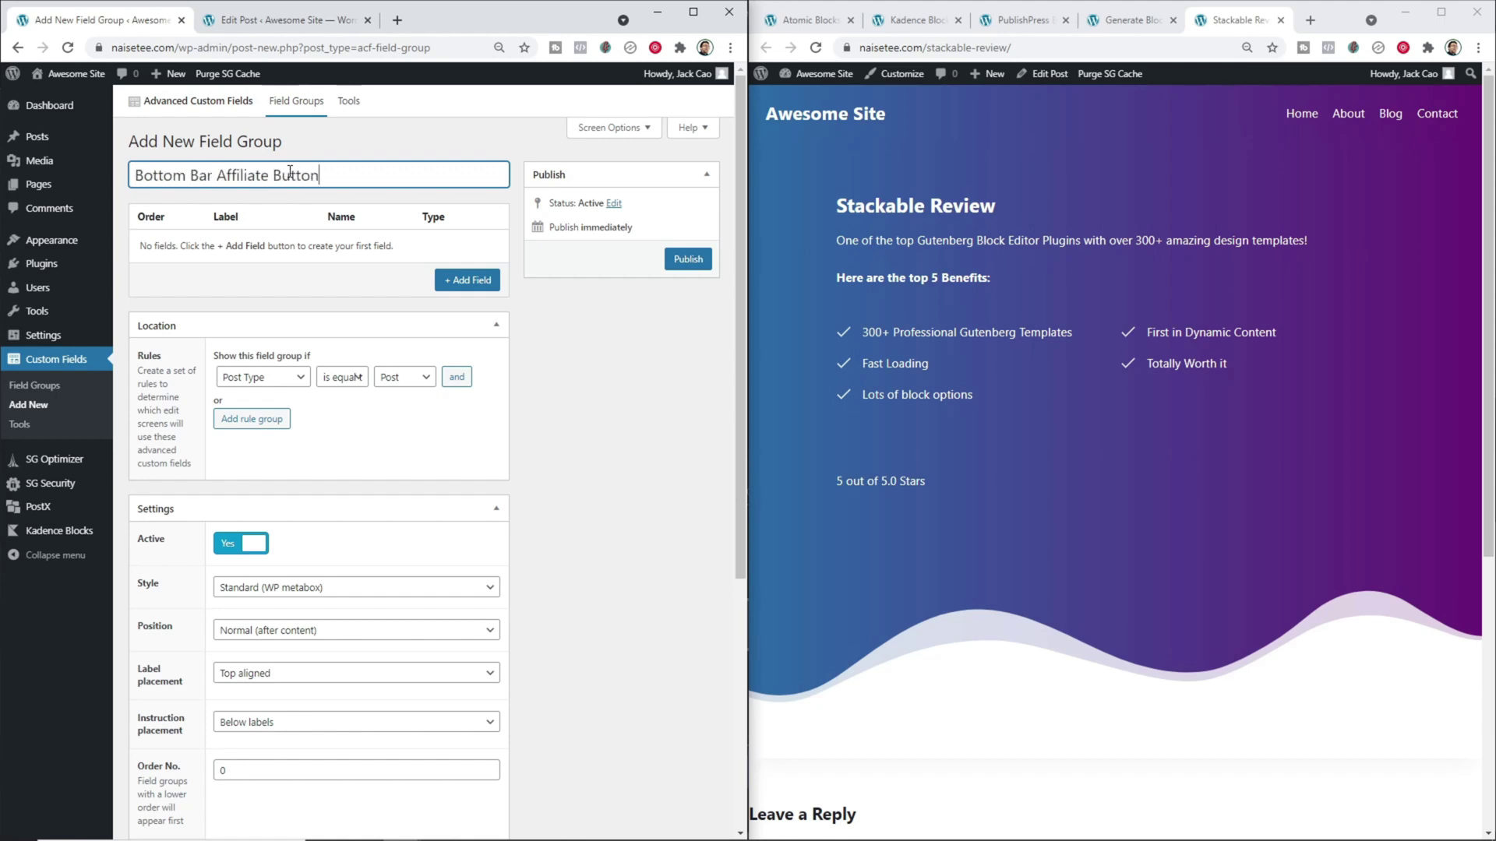
- Add a Text field labelled "Product Name" with the field name product_name to the field group
left_click(460, 279)
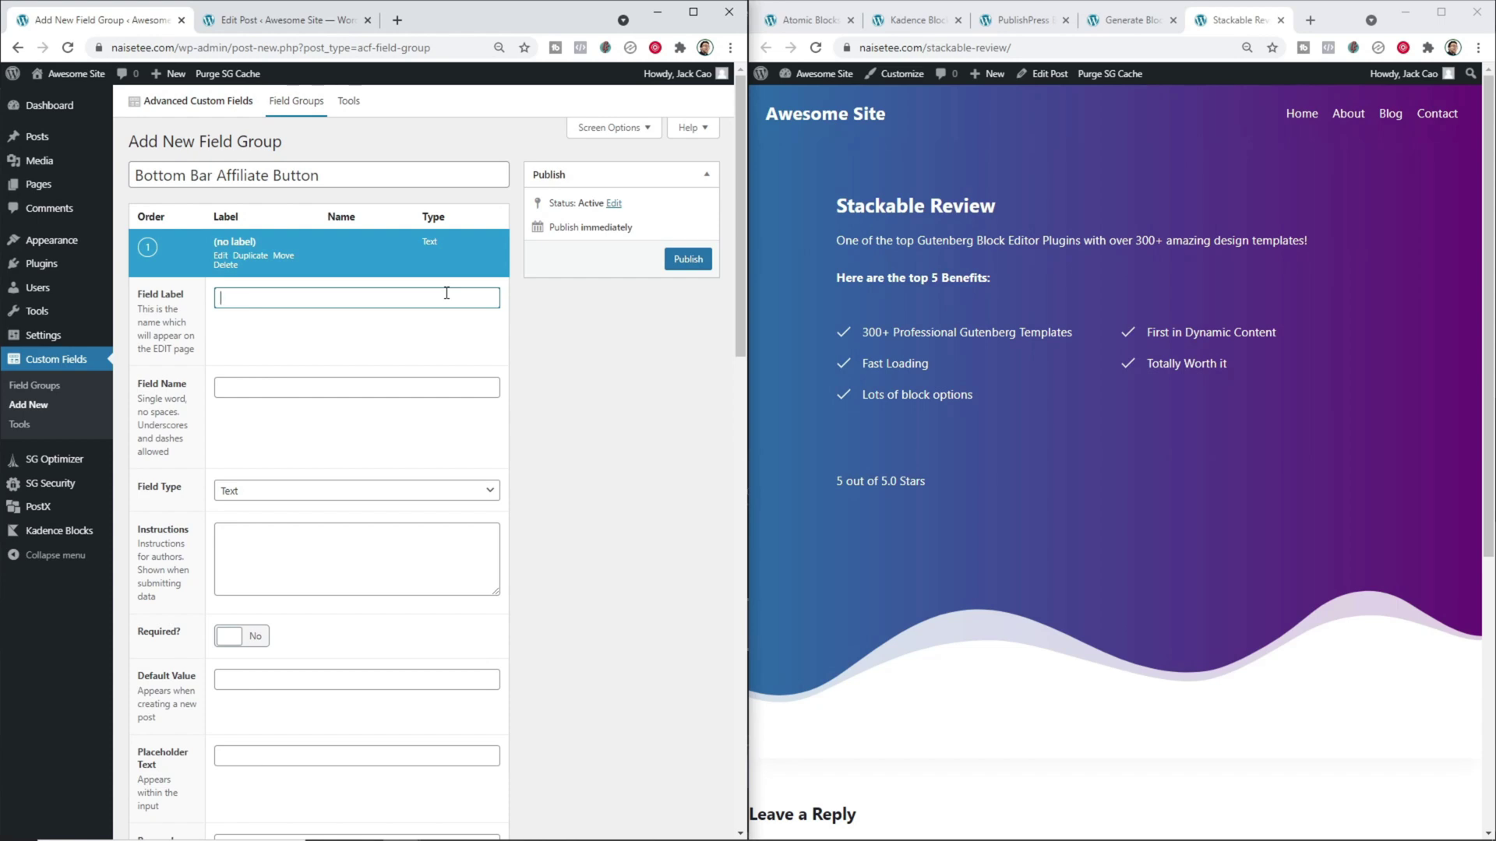
type("Product Name")
left_click(408, 345)
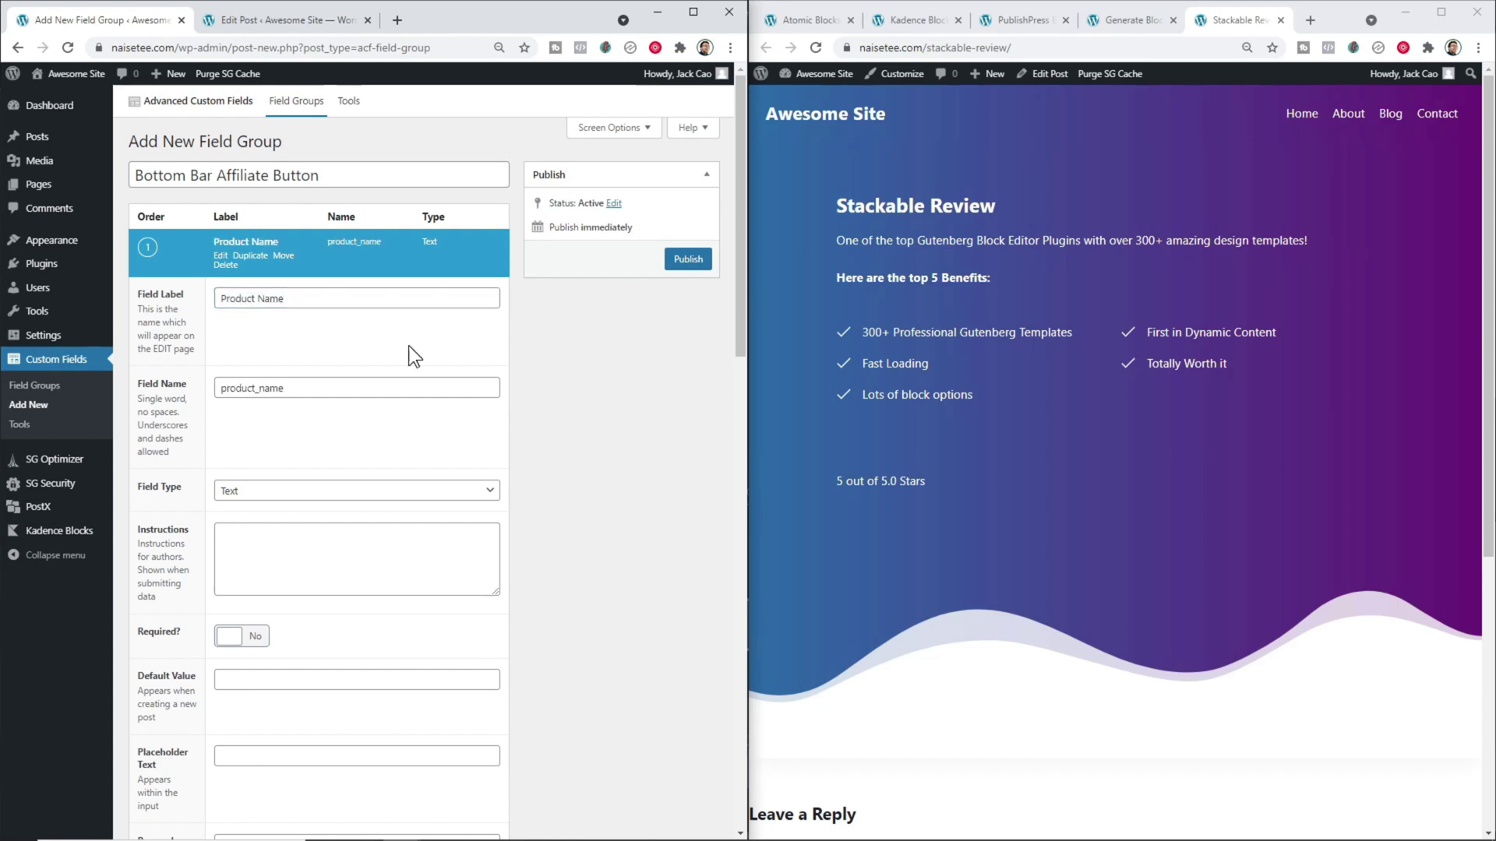
scroll(408, 345, "down", 2)
left_click(379, 335)
left_click(382, 343)
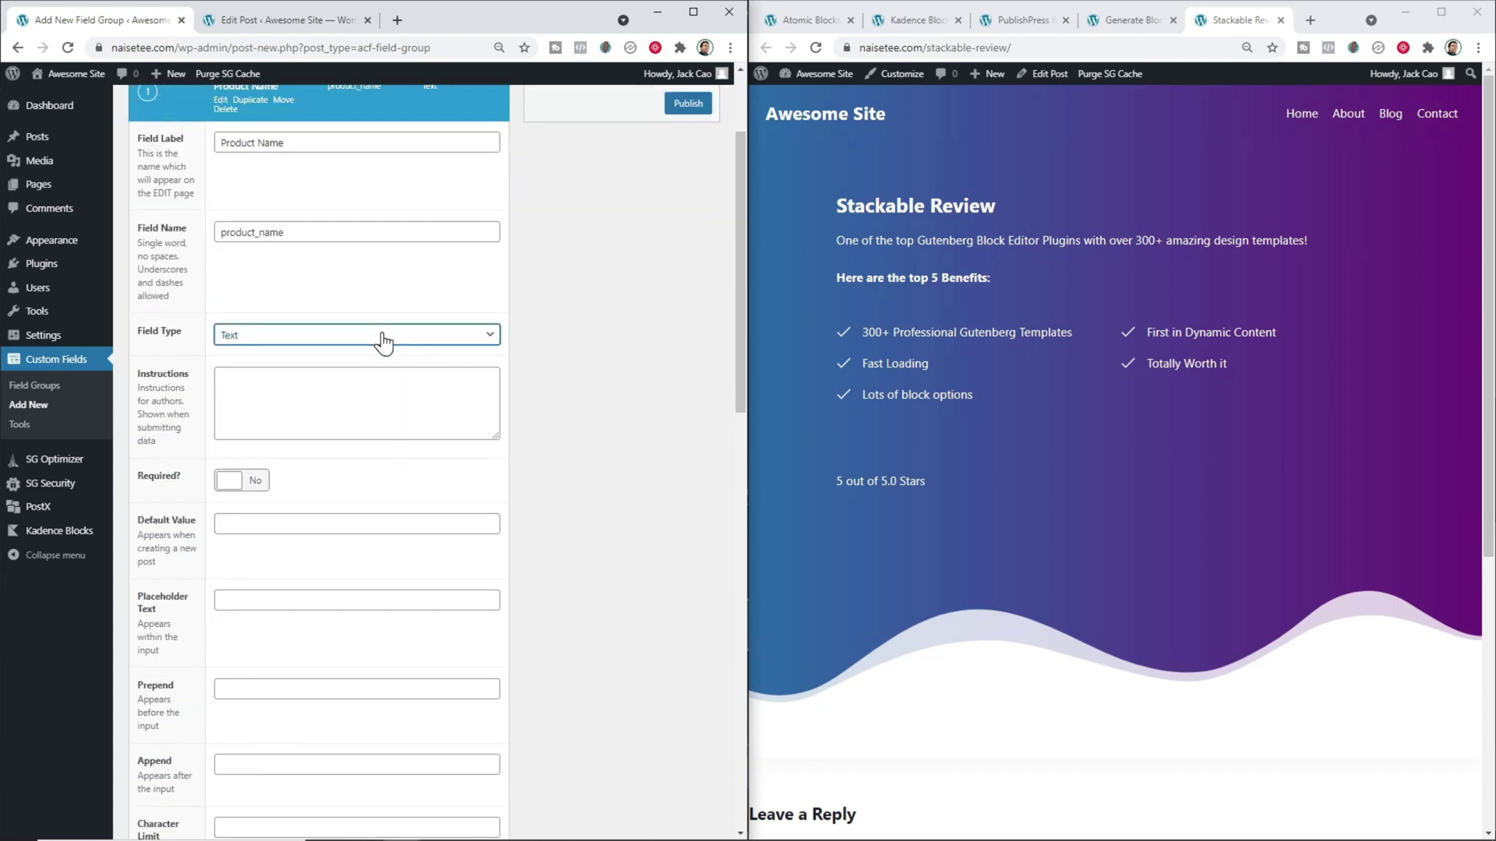
scroll(382, 335, "down", 5)
scroll(385, 441, "down", 2)
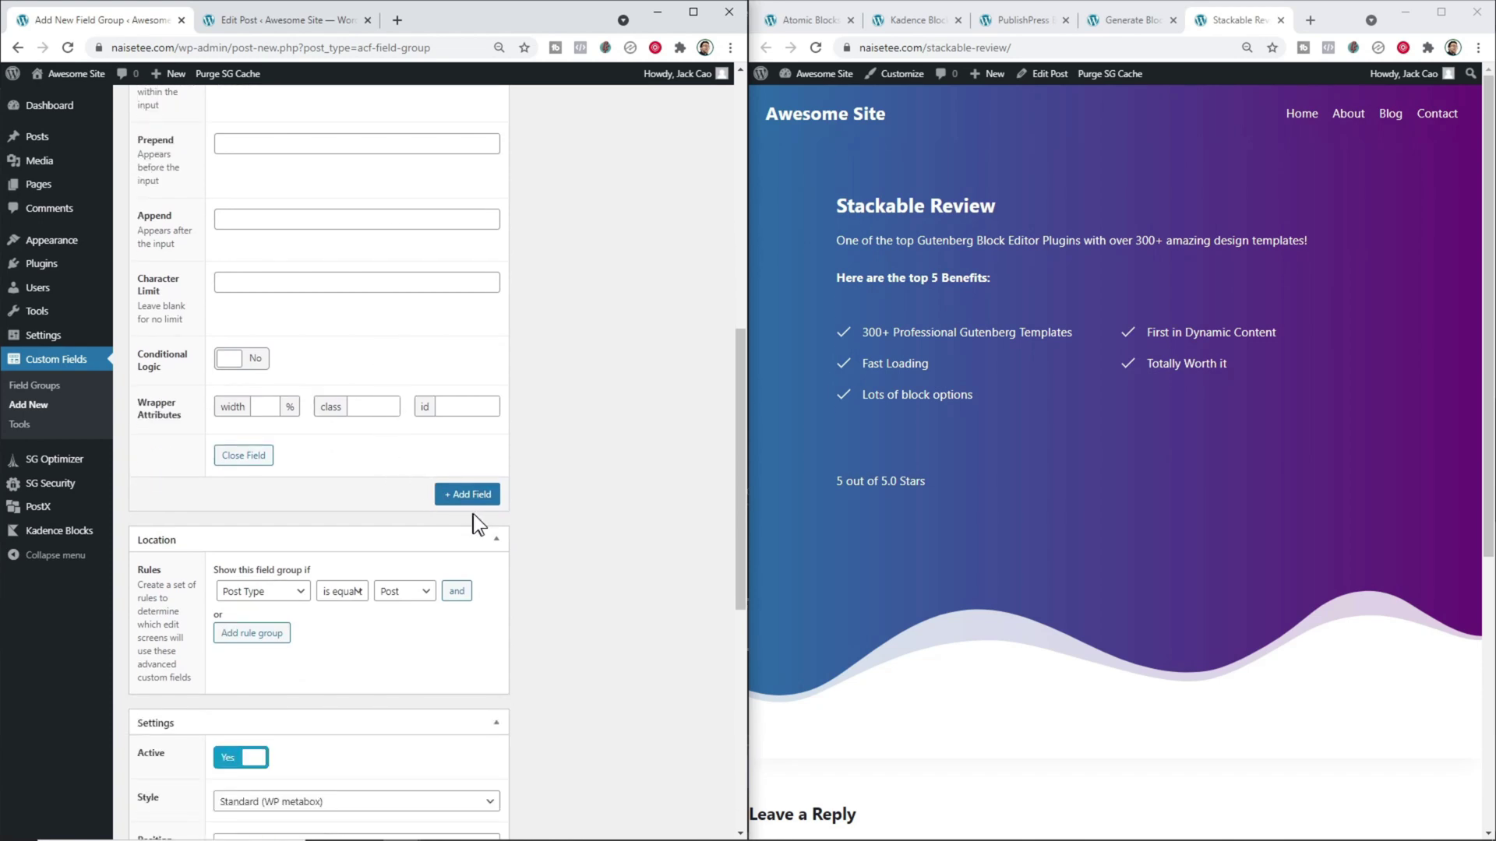
- Add a second field labelled "Affiliate Link" with the field type Link and the return value Link URL
left_click(474, 500)
scroll(473, 502, "down", 3)
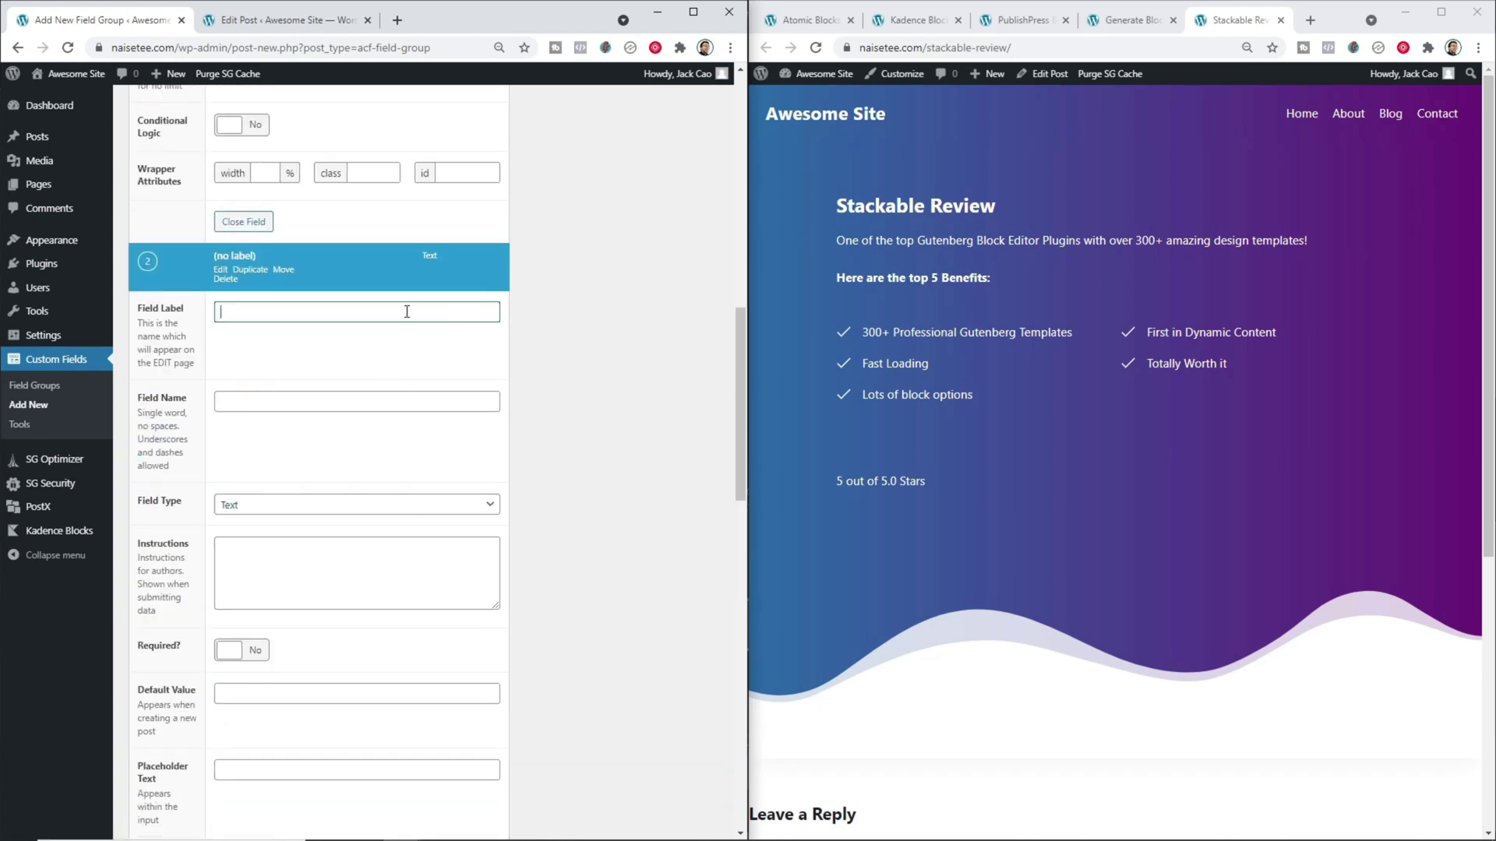
type("Affiliate Link")
left_click(377, 398)
scroll(378, 428, "down", 4)
left_click(413, 195)
scroll(493, 349, "down", 2)
left_click_drag(489, 340, 489, 393)
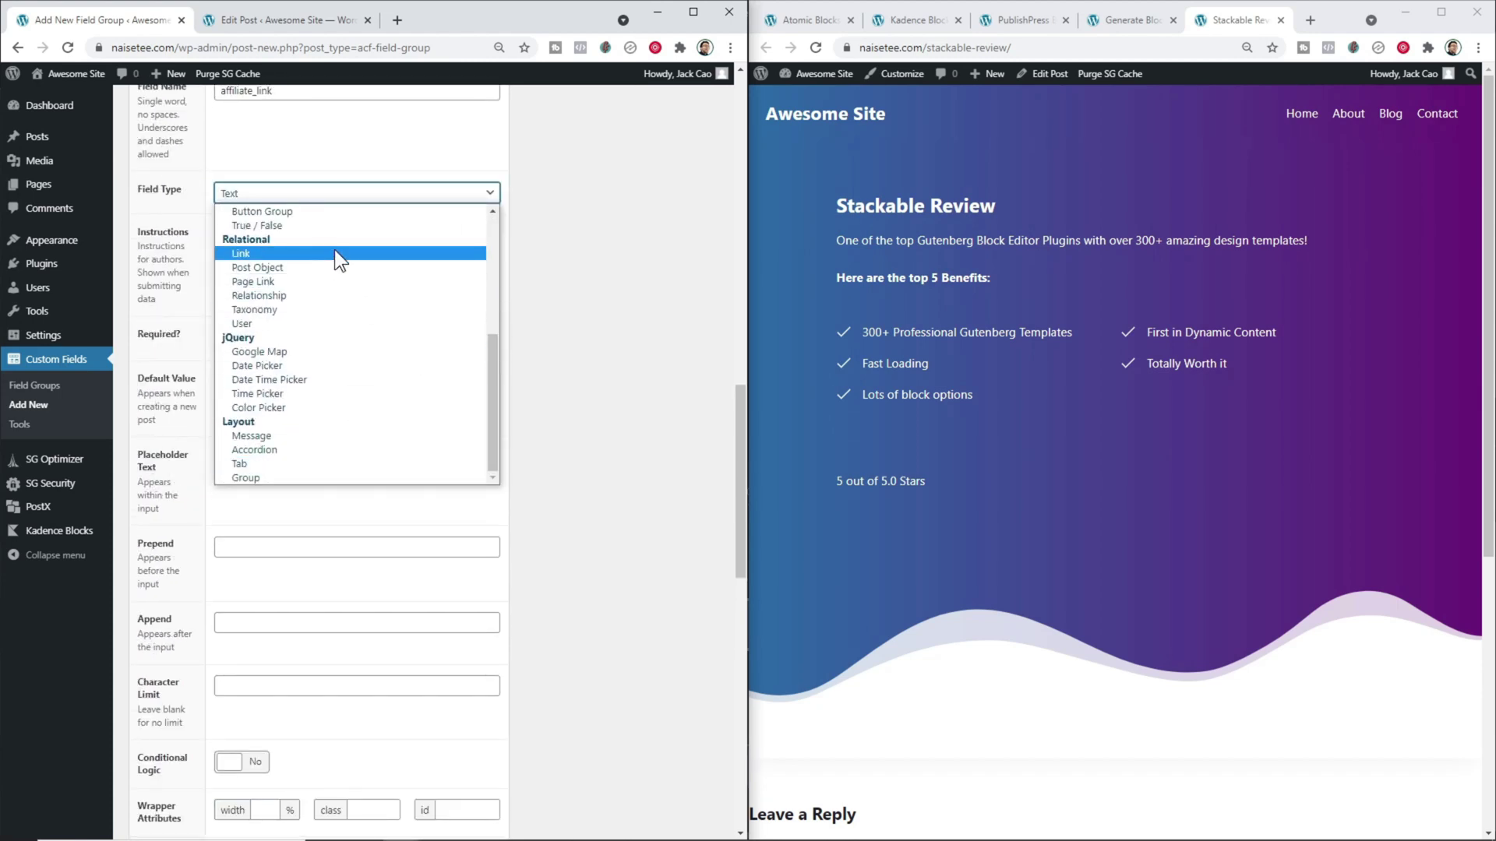
left_click(334, 253)
left_click(288, 382)
- Set the field group's location rule to Post Category is equal to Reviews
scroll(289, 390, "down", 6)
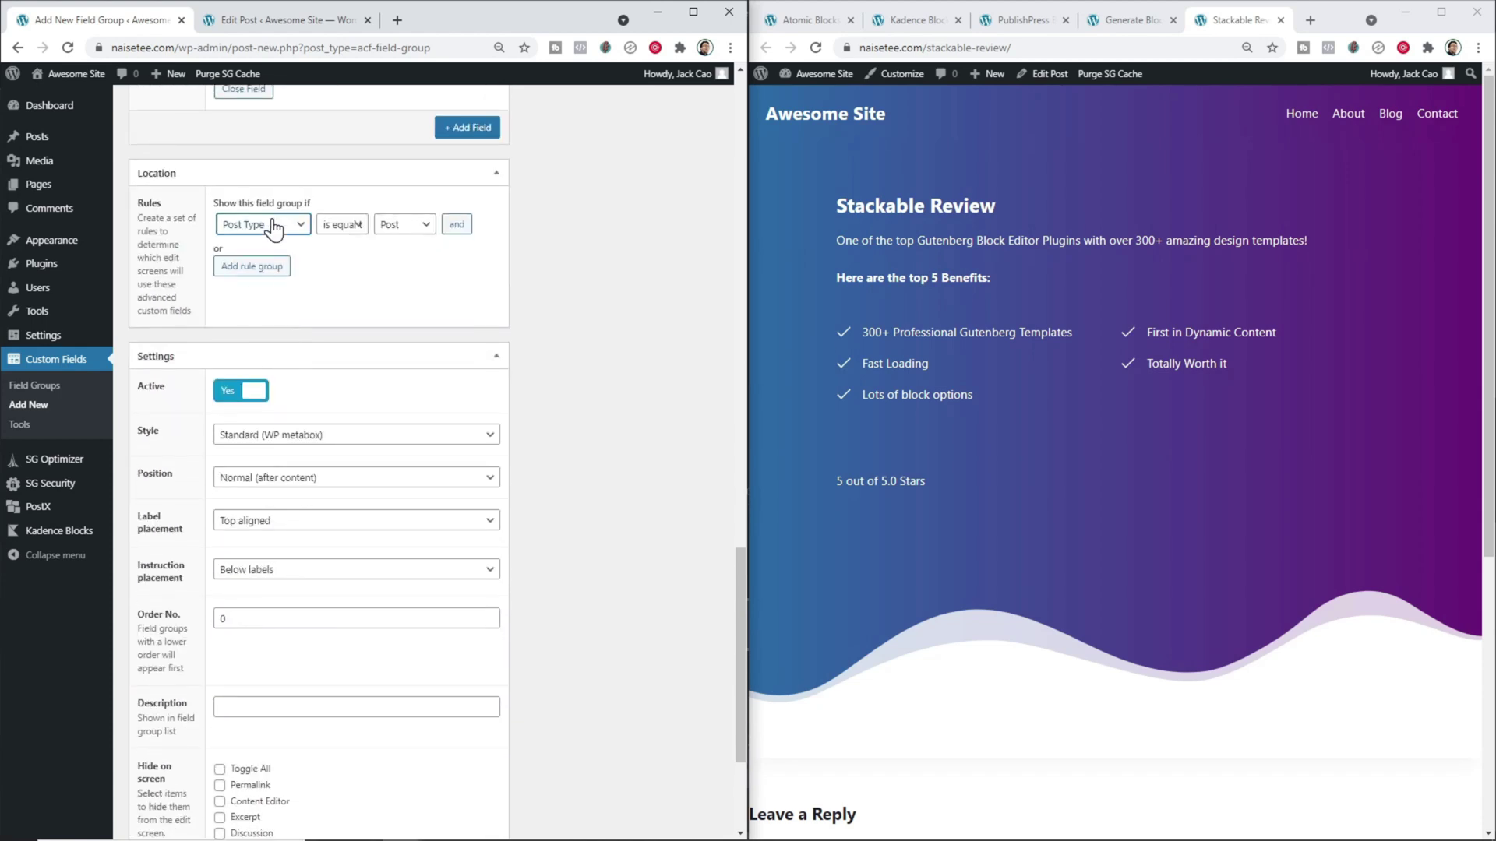
scroll(273, 229, "up", 4)
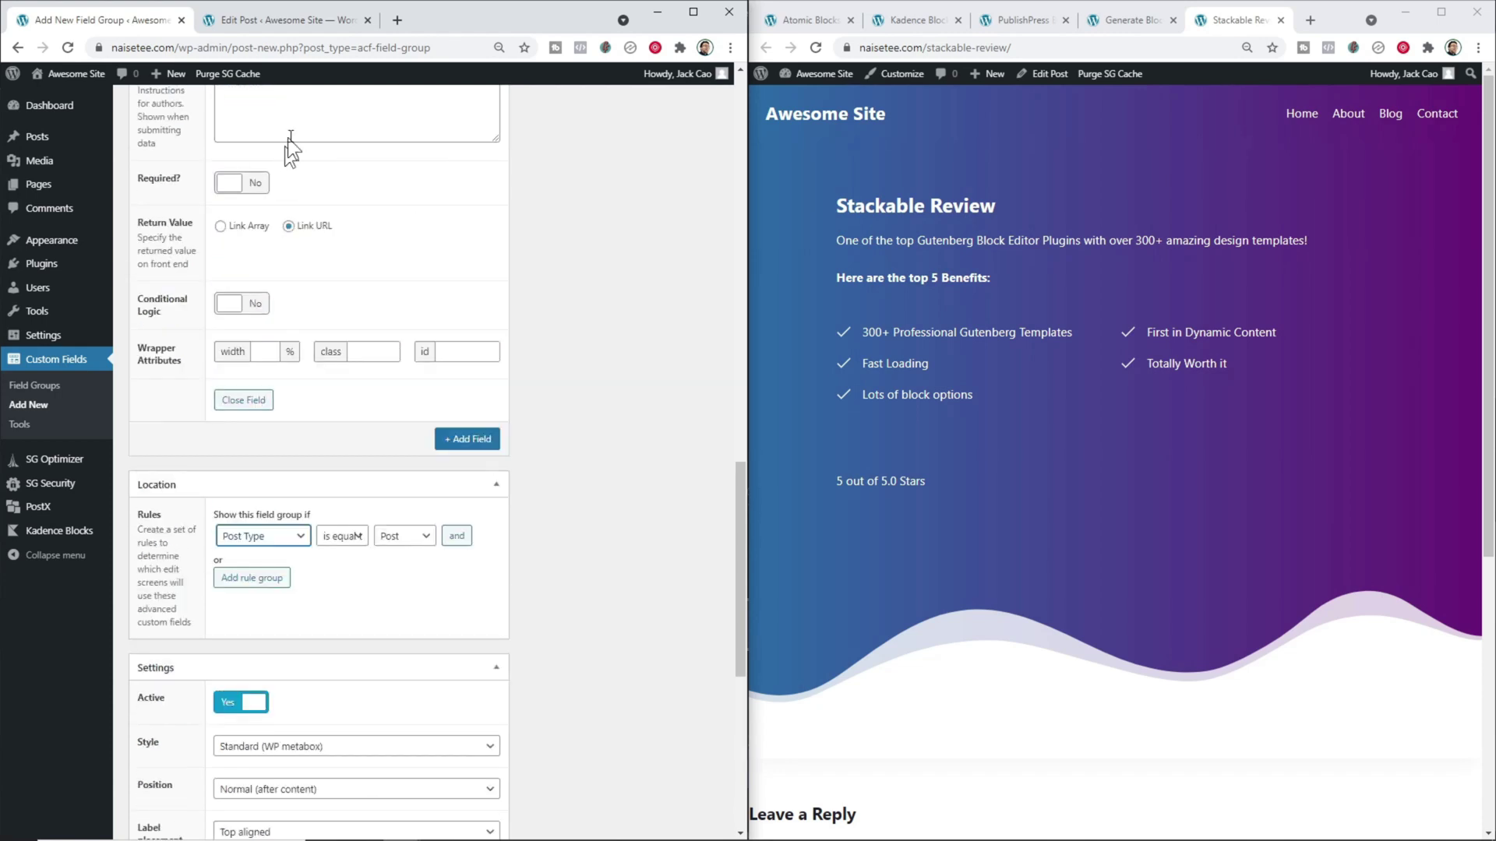
left_click(316, 23)
left_click(130, 17)
scroll(293, 351, "down", 2)
left_click(290, 381)
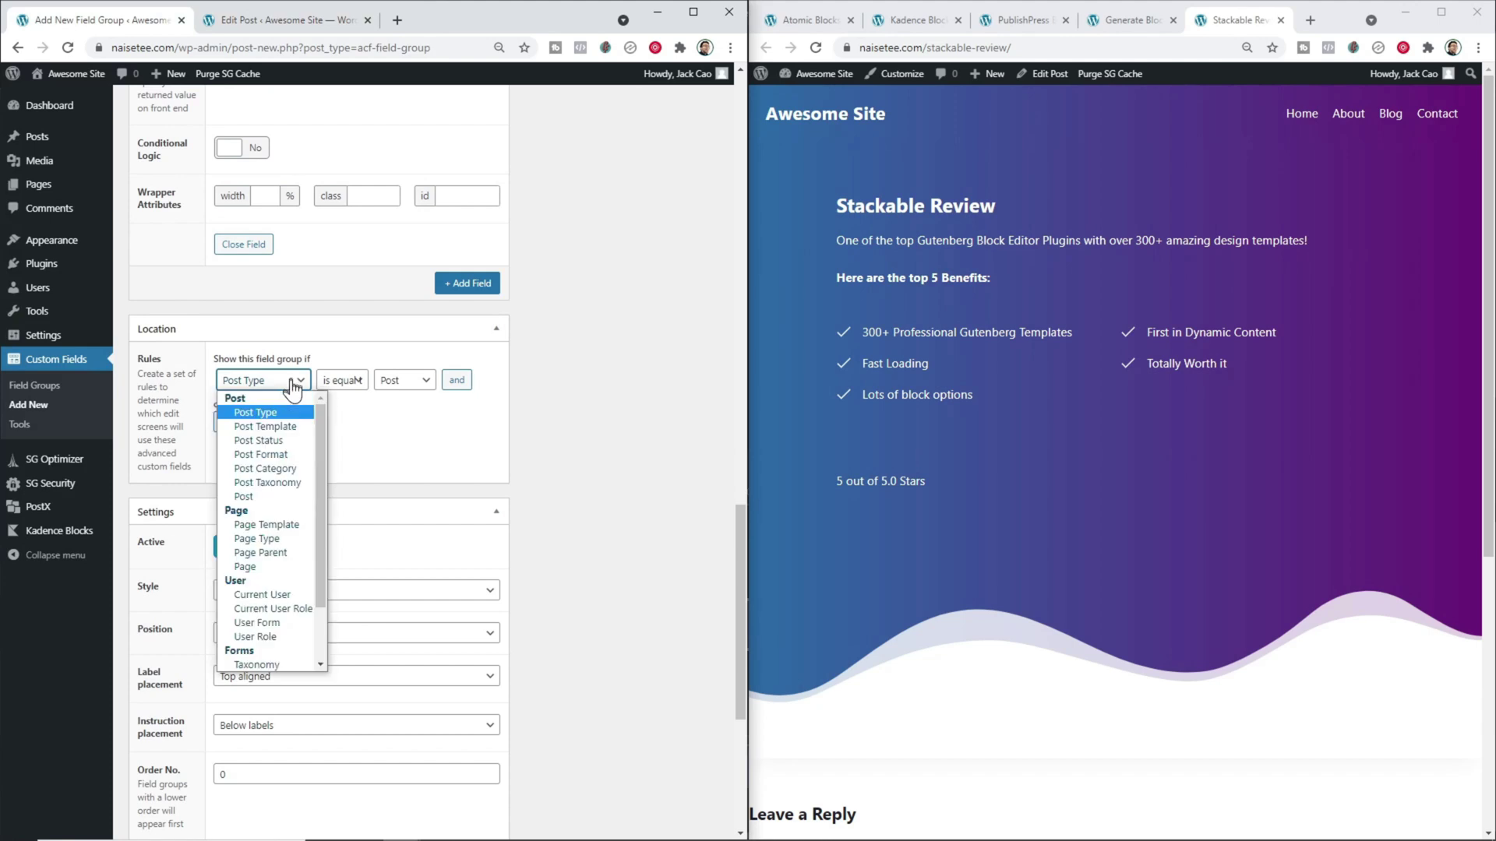
left_click(283, 472)
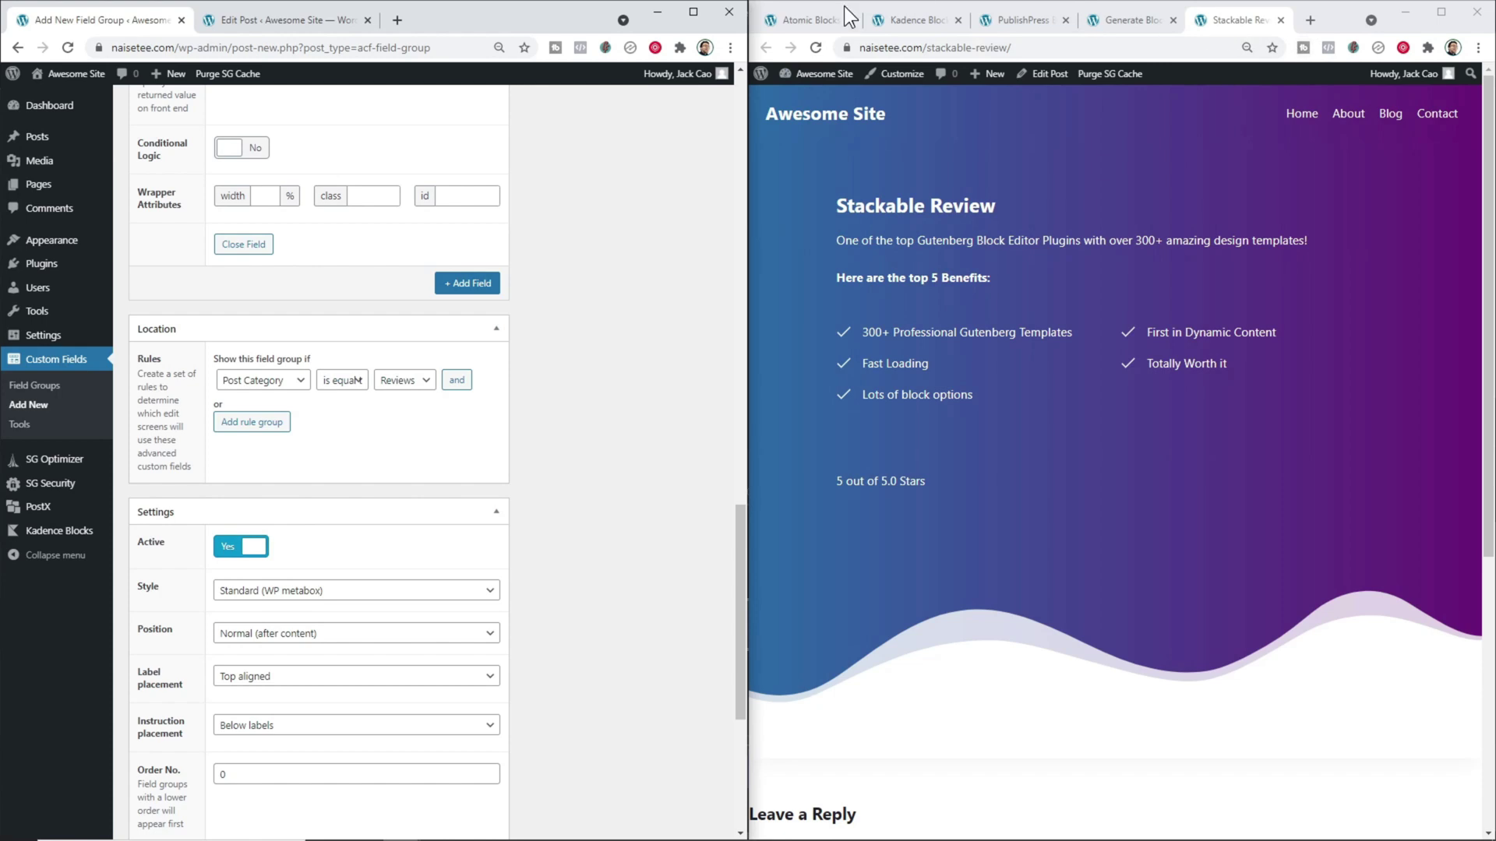
- Publish the Bottom Bar Affiliate Button field group
scroll(424, 394, "down", 5)
scroll(431, 378, "up", 20)
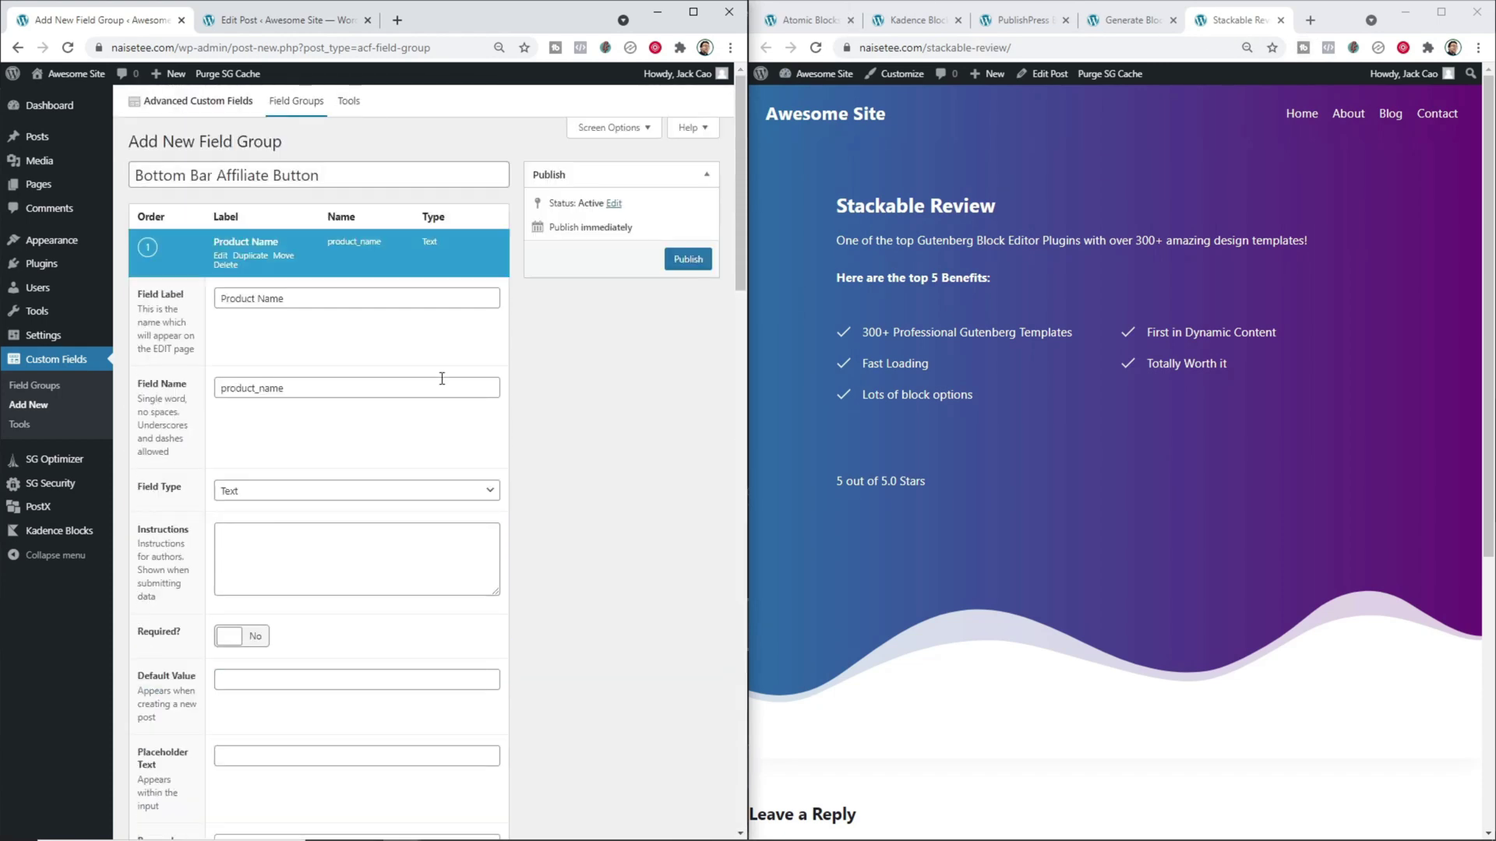
left_click(701, 265)
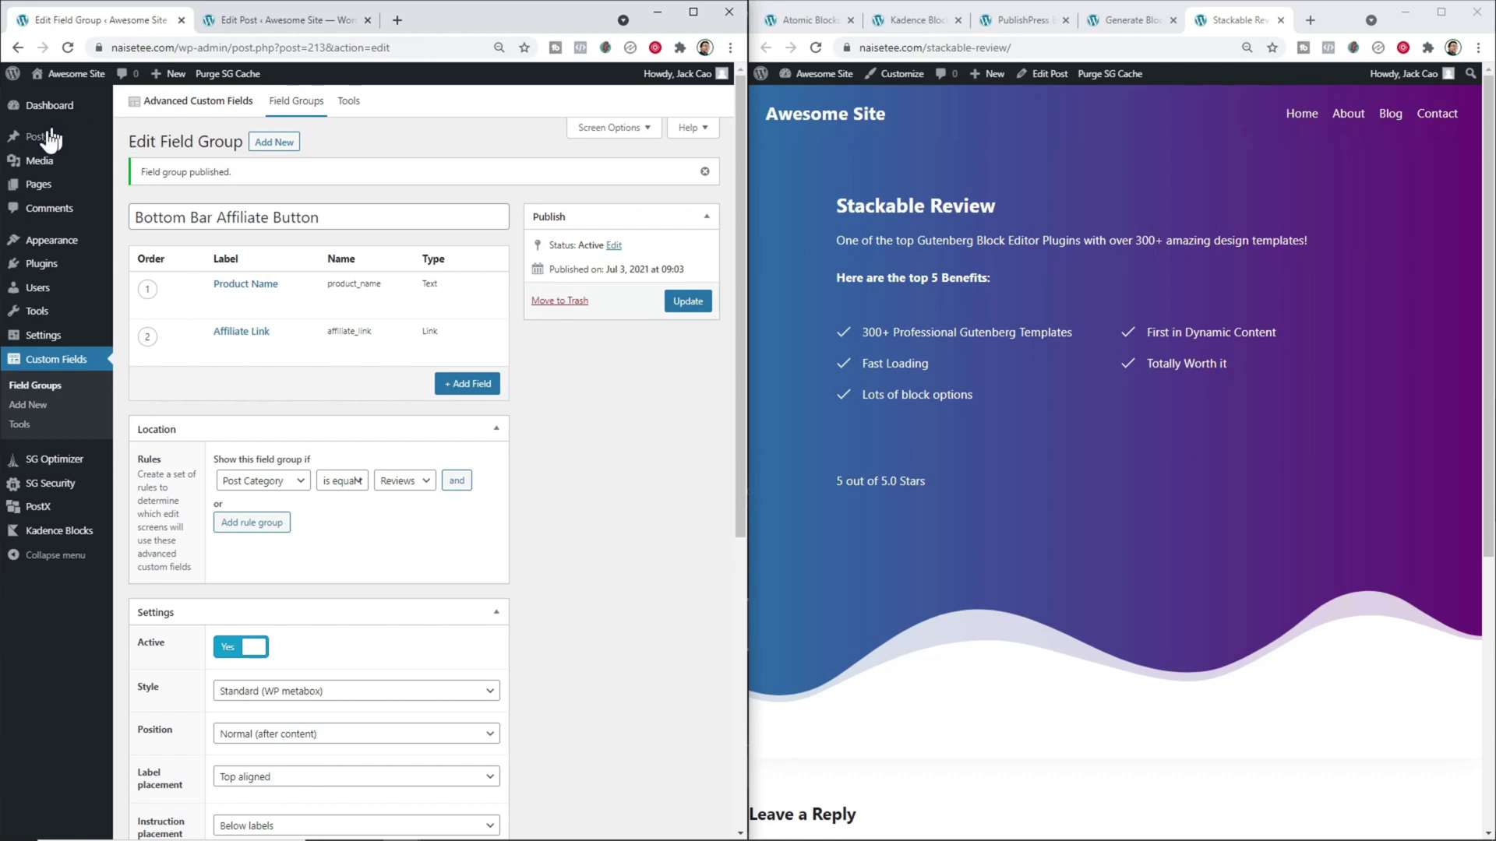
- Open the Kadence Blocks, PublishPress Blocks, Generate Blocks and Stackable review posts for editing in new tabs from the posts list
mouse_move(54, 144)
left_click(137, 140)
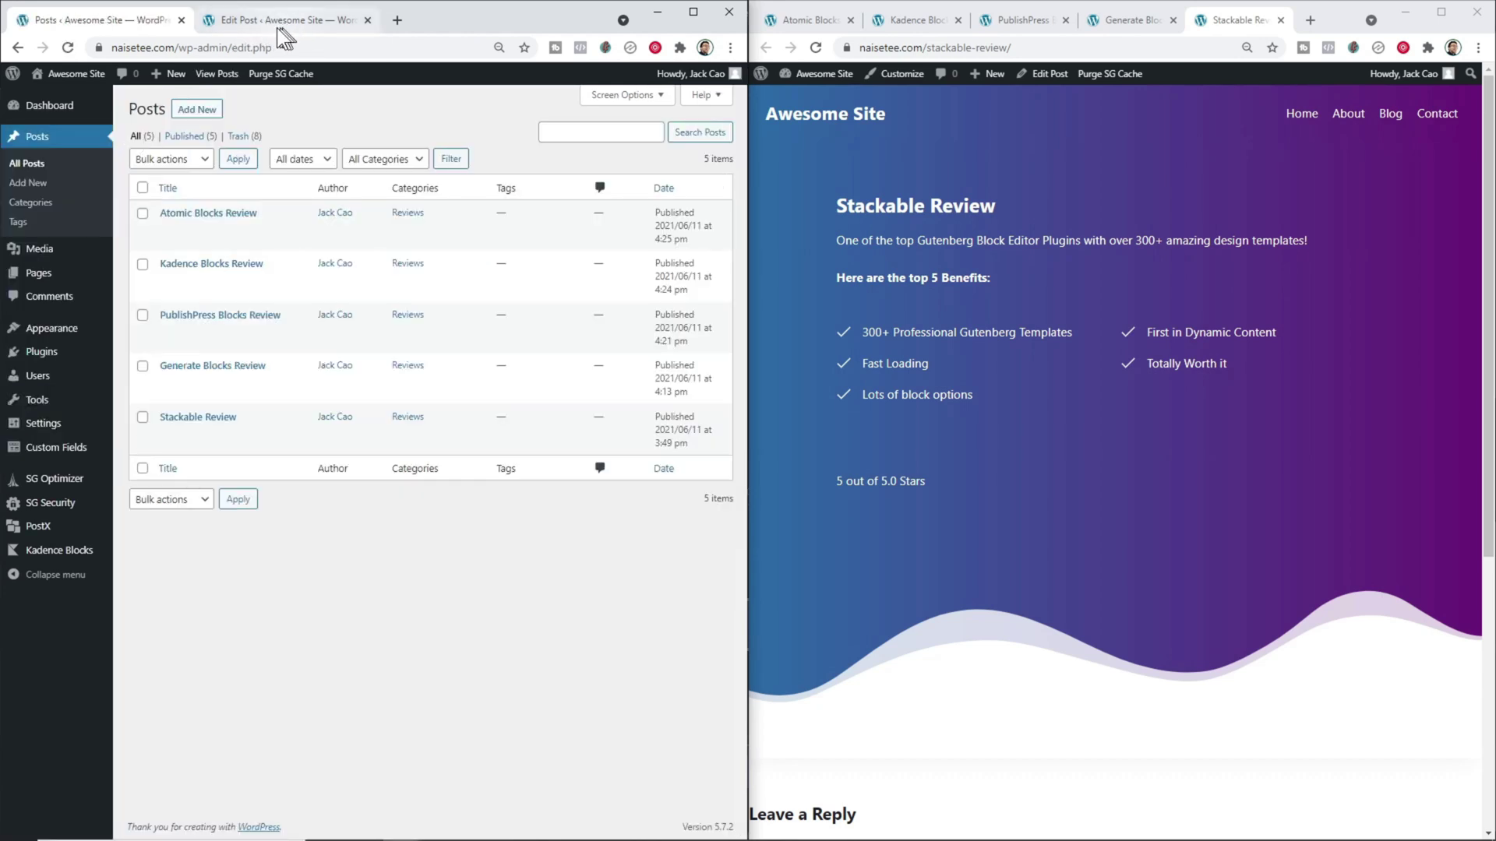
right_click(166, 281)
left_click(187, 294)
right_click(168, 331)
left_click(189, 344)
right_click(167, 433)
left_click(187, 447)
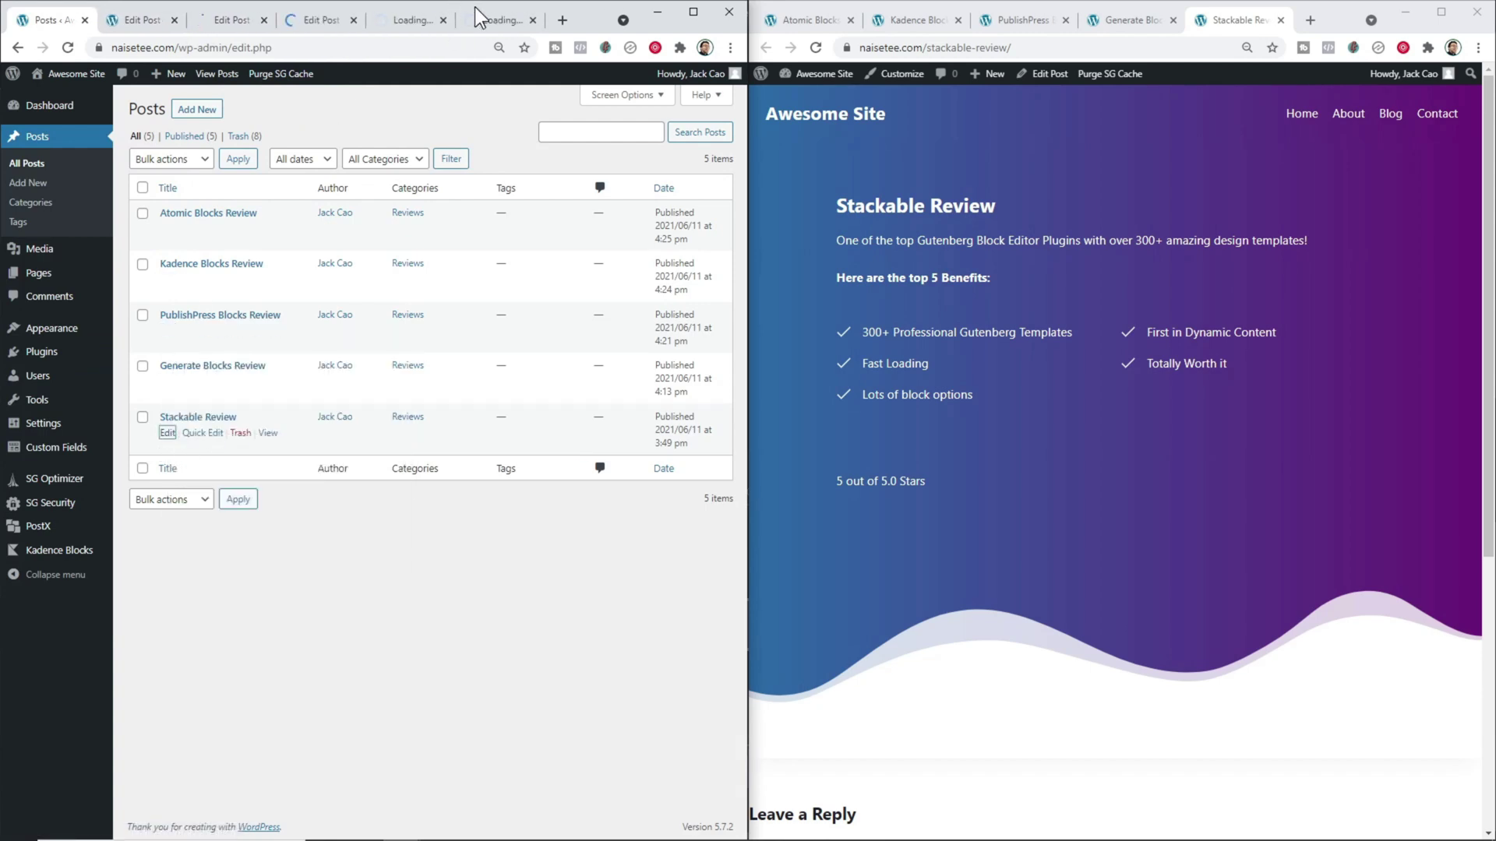
- Set the product name of the Atomic Blocks Review post to "Atomic Blocks"
key("ctrl+Tab")
left_click(86, 401)
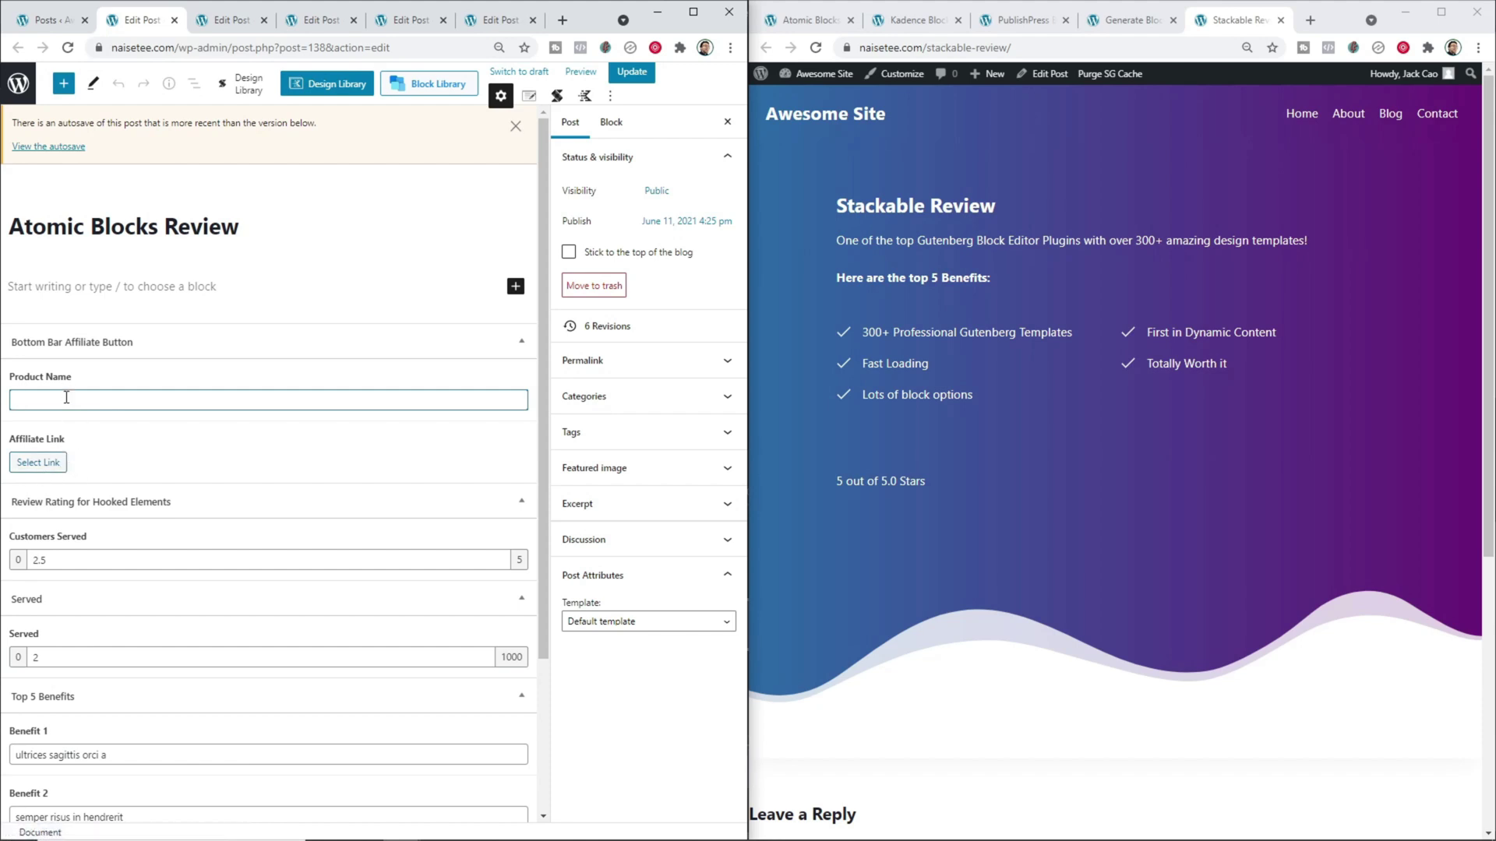
type("Atomic Blocks")
left_click(35, 463)
type("https://atomicblocks.com")
left_click_drag(414, 335, 251, 346)
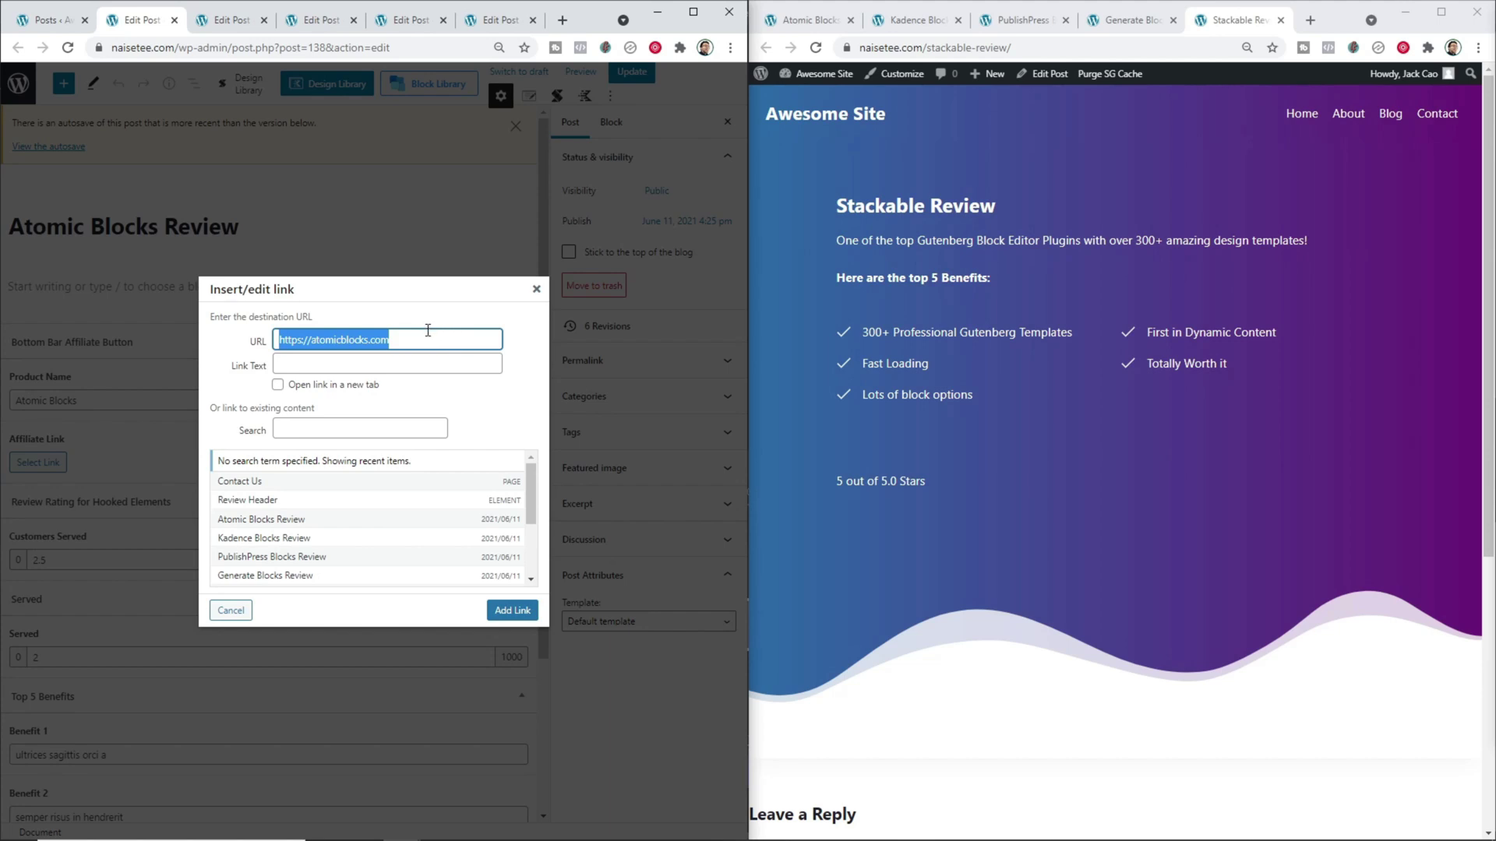
left_click(278, 384)
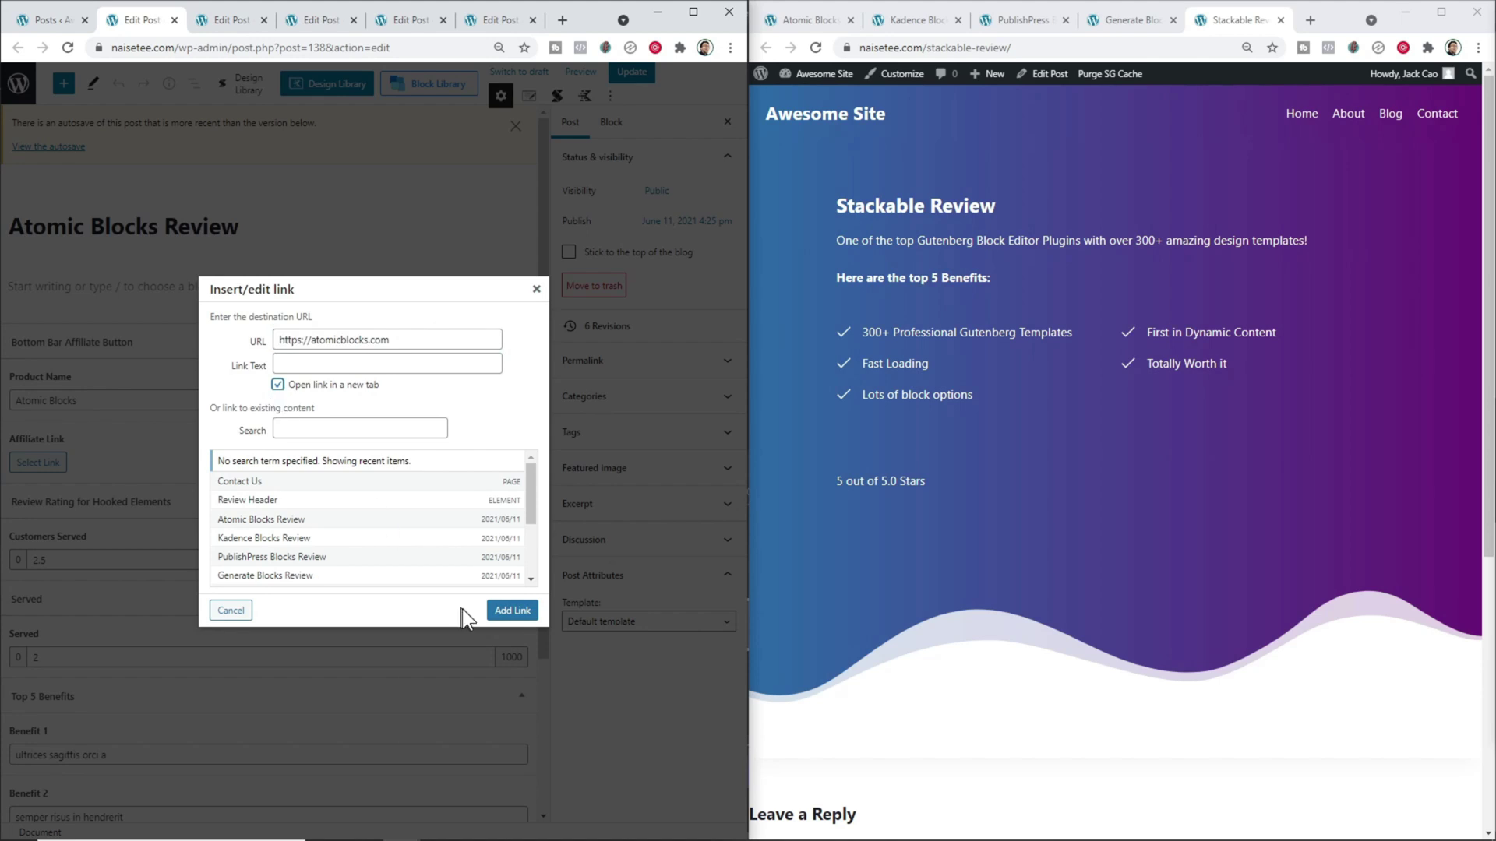
left_click(511, 611)
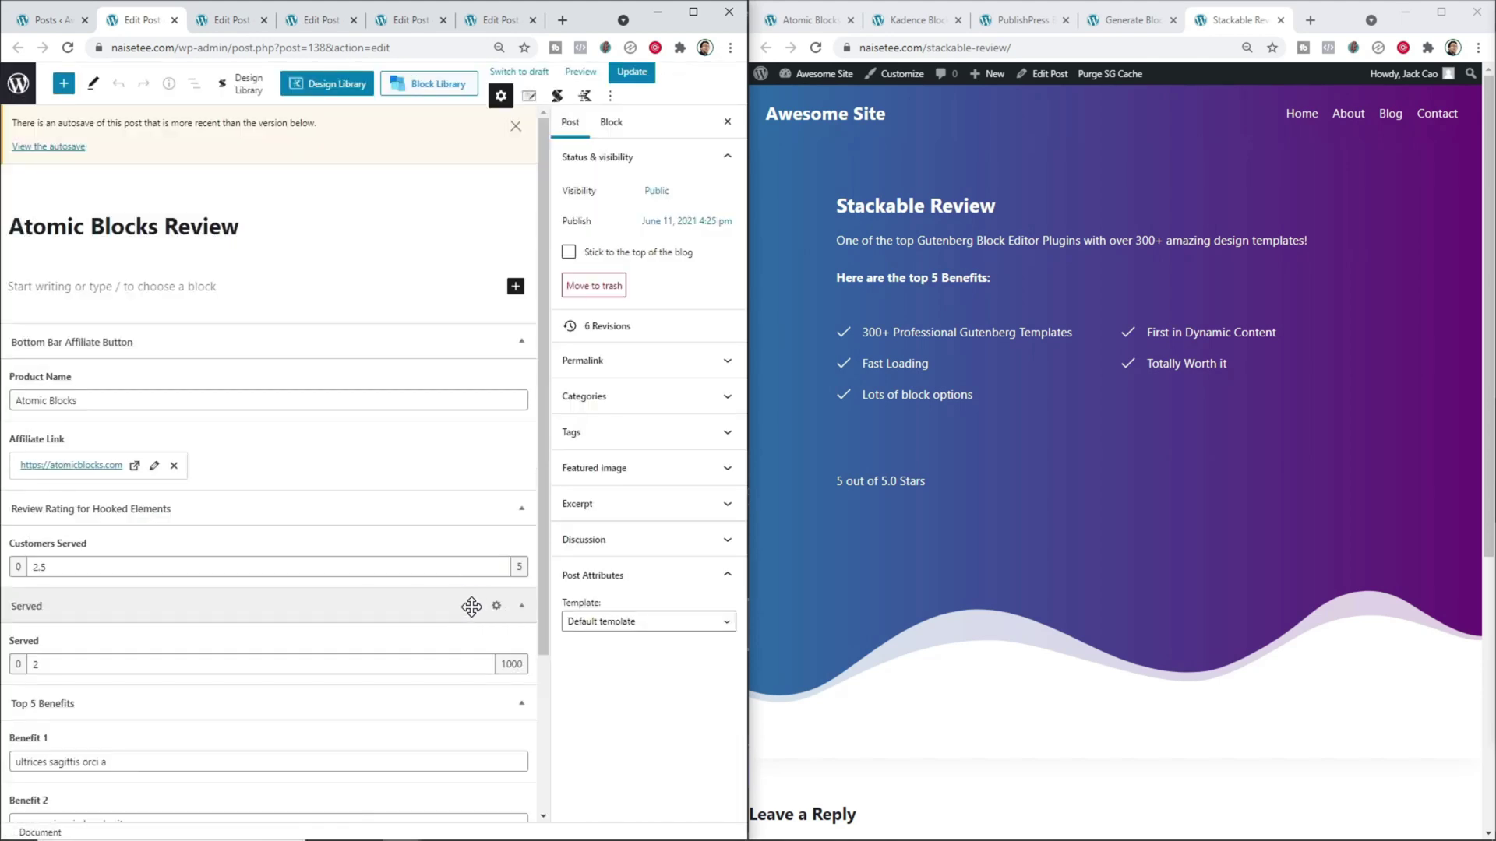
left_click(625, 82)
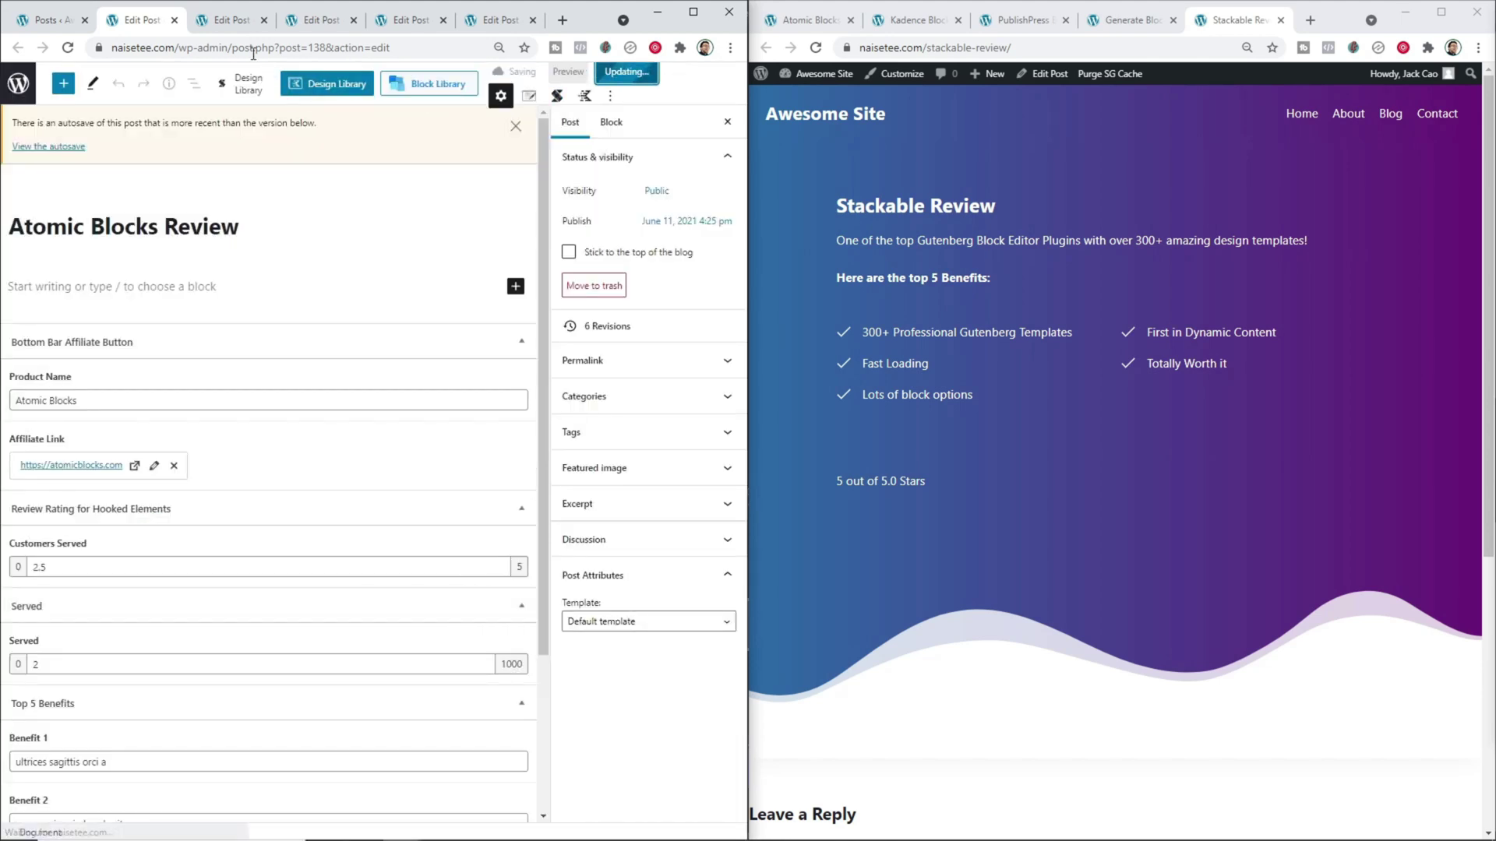
left_click(225, 22)
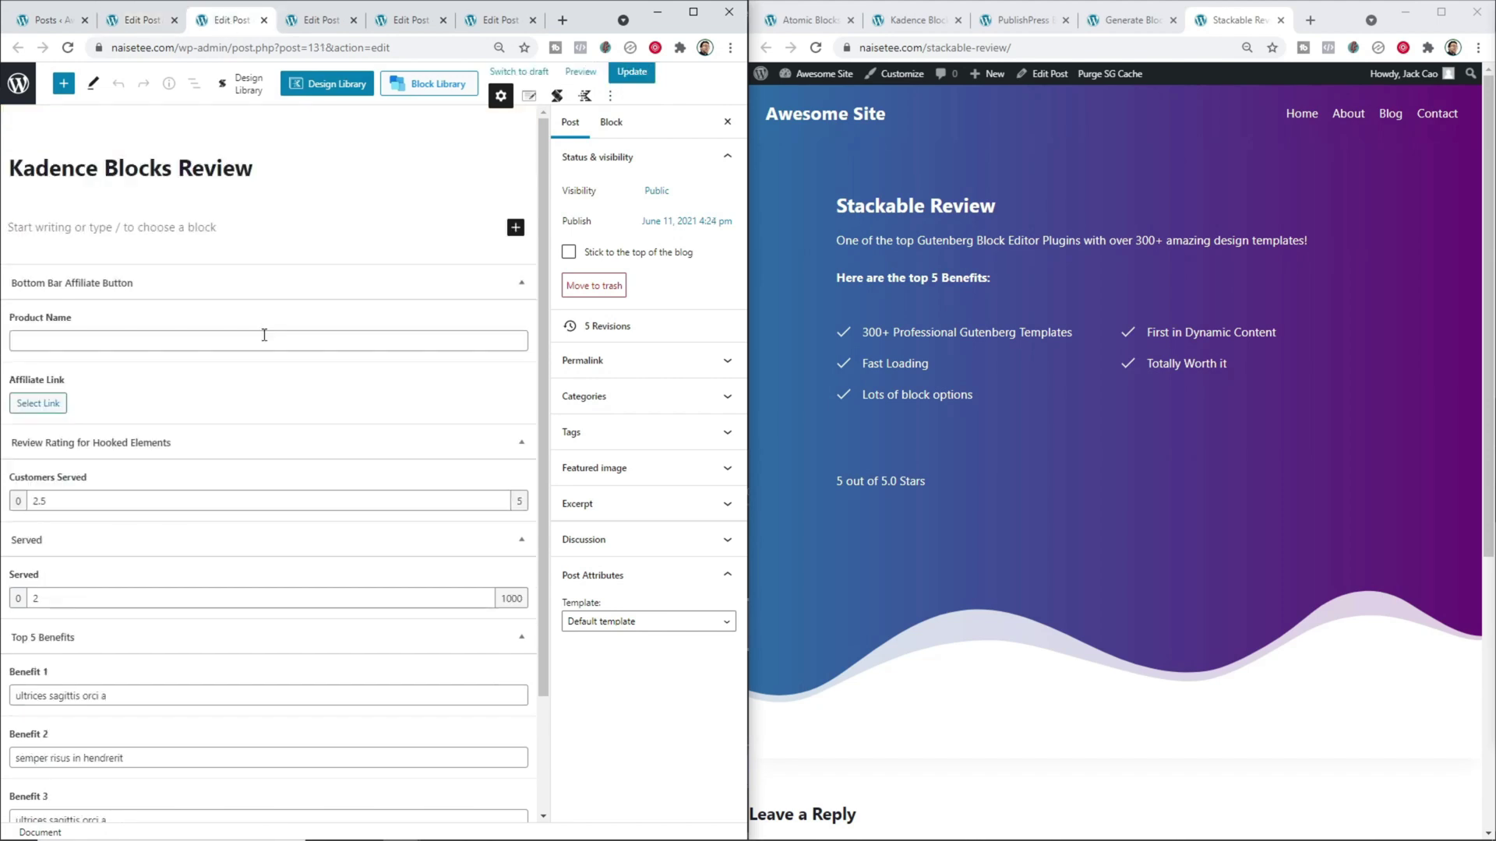
left_click(265, 335)
type("Kadence")
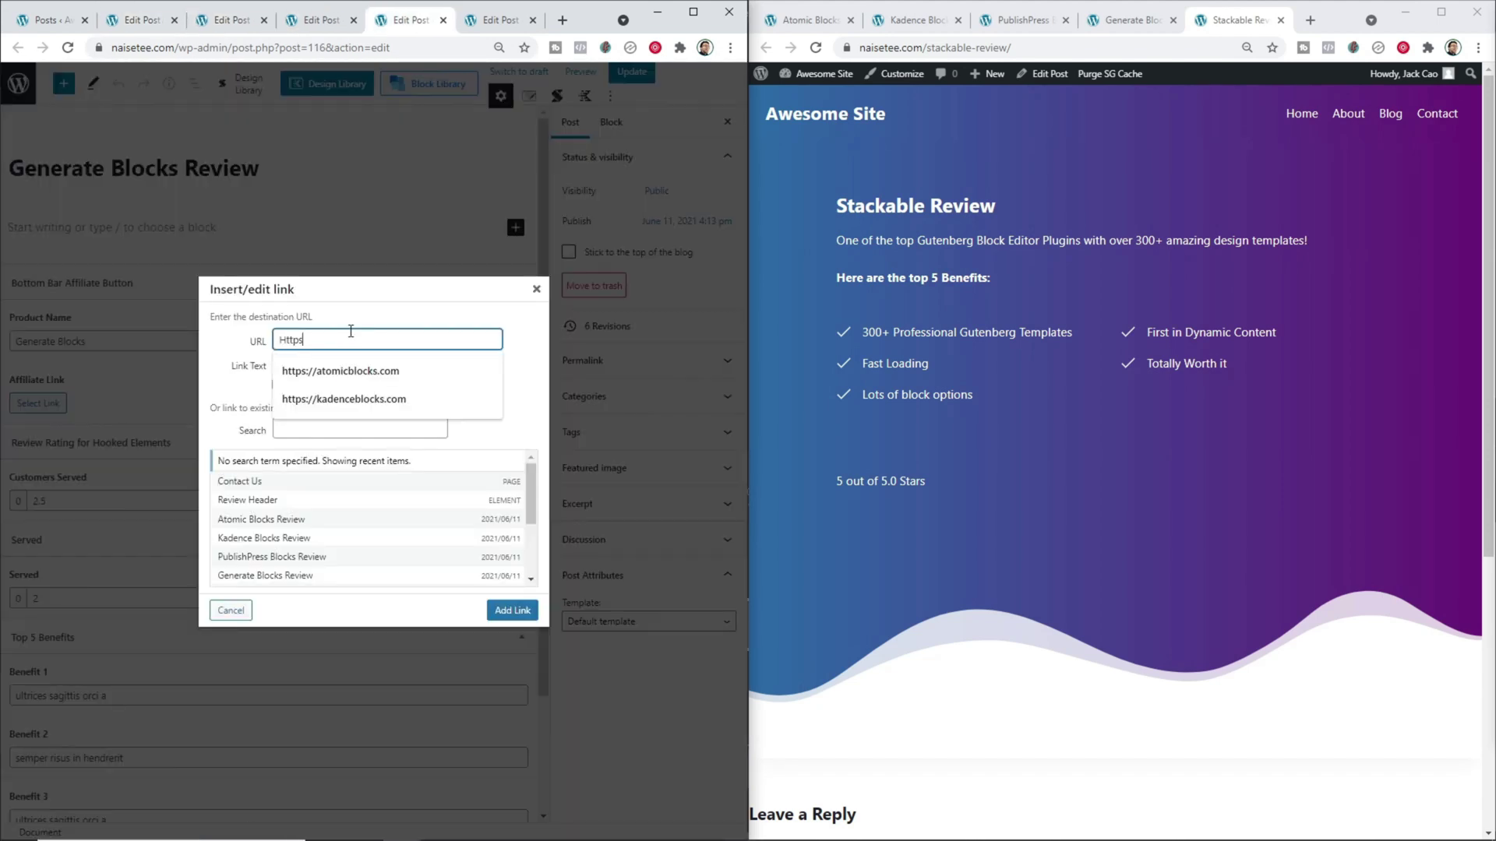
type("generateblo")
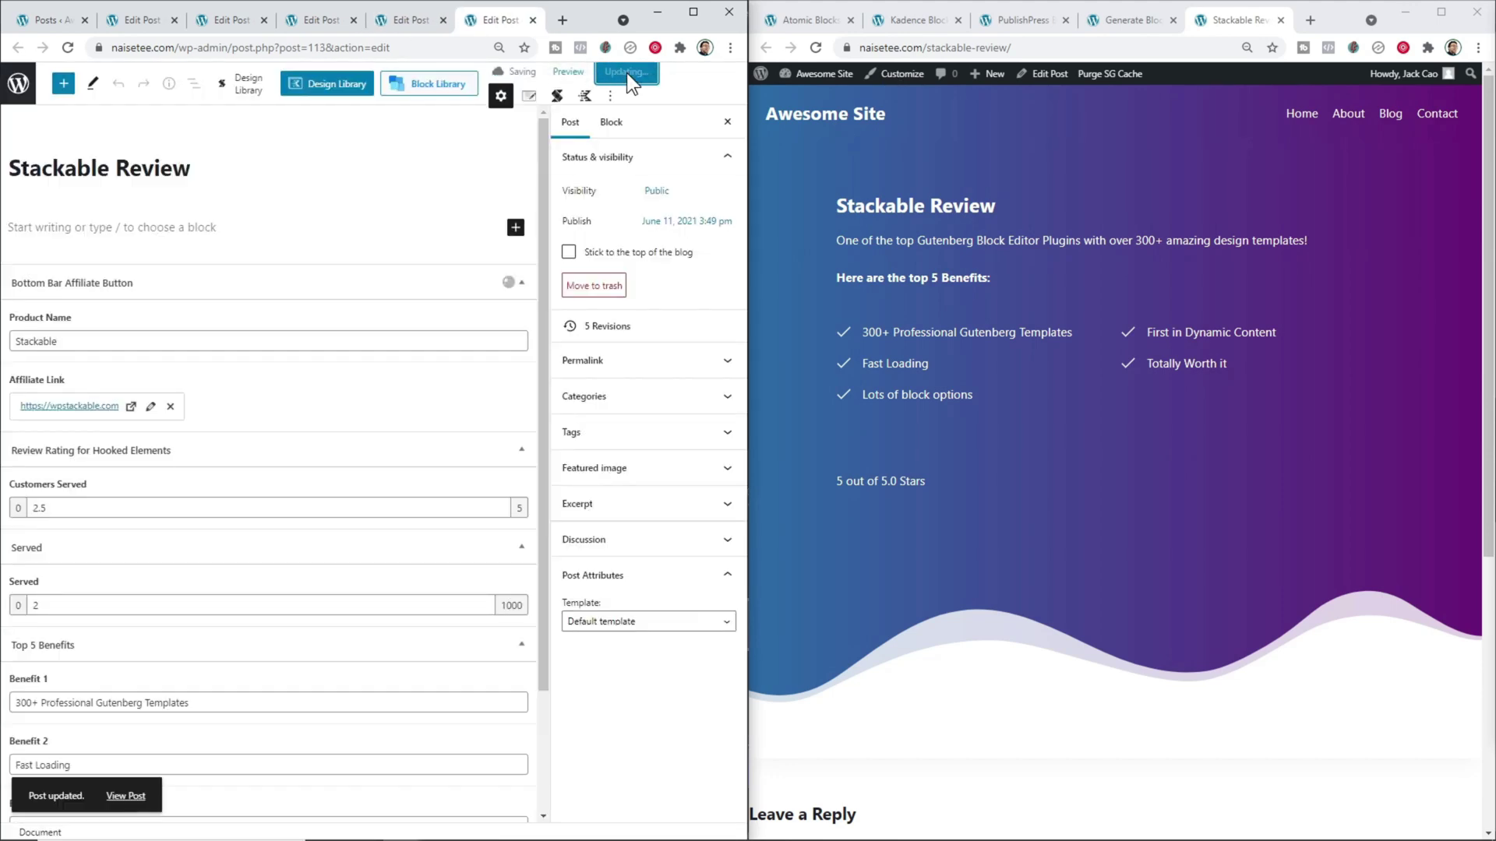
left_click(626, 72)
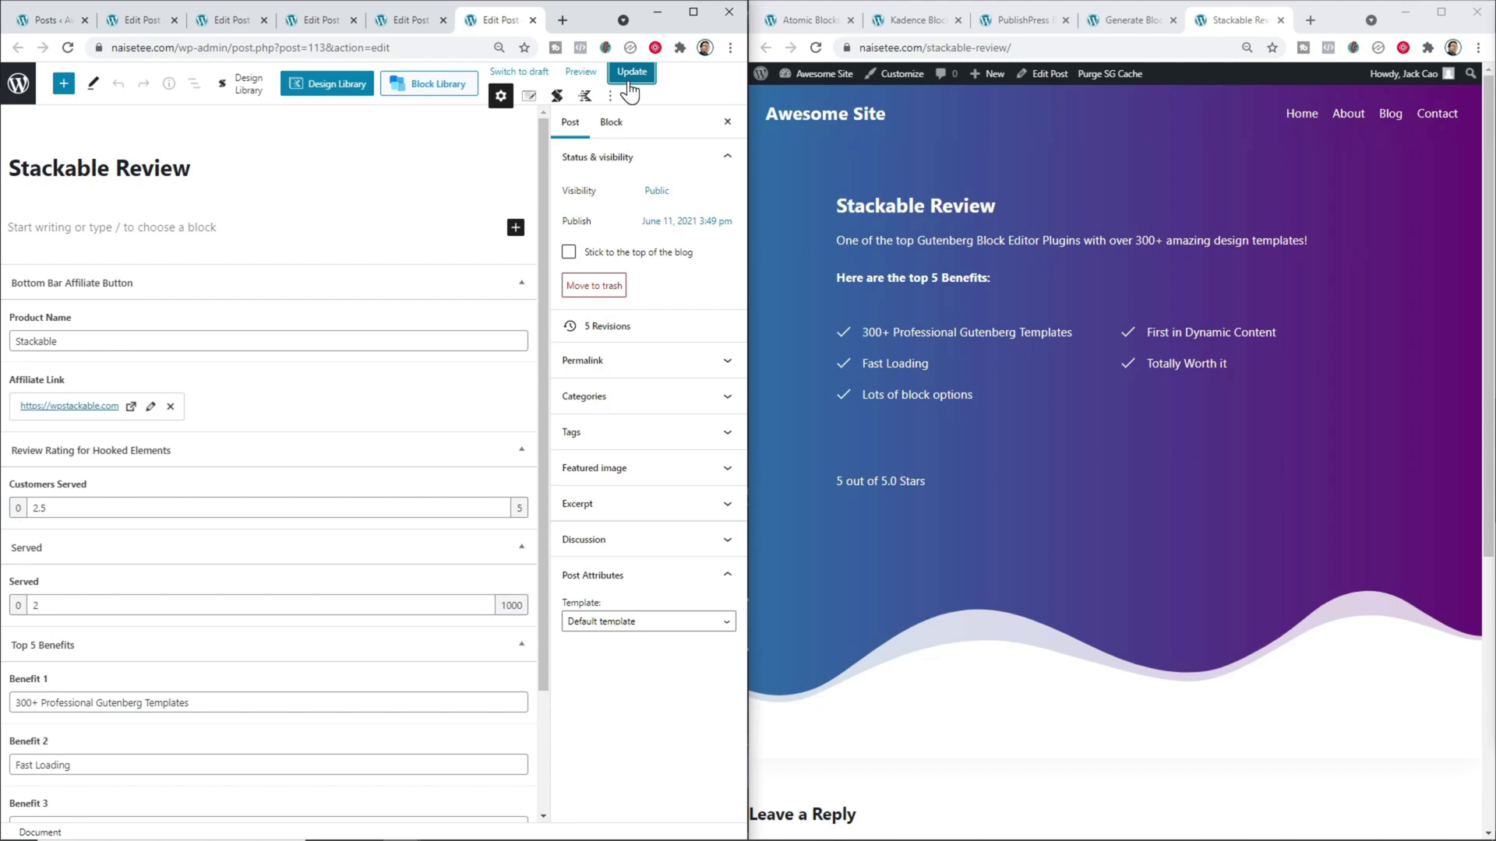
- Create a Fixed Kadence element titled "Sticky Bottom Bar" and publish it
left_click(41, 21)
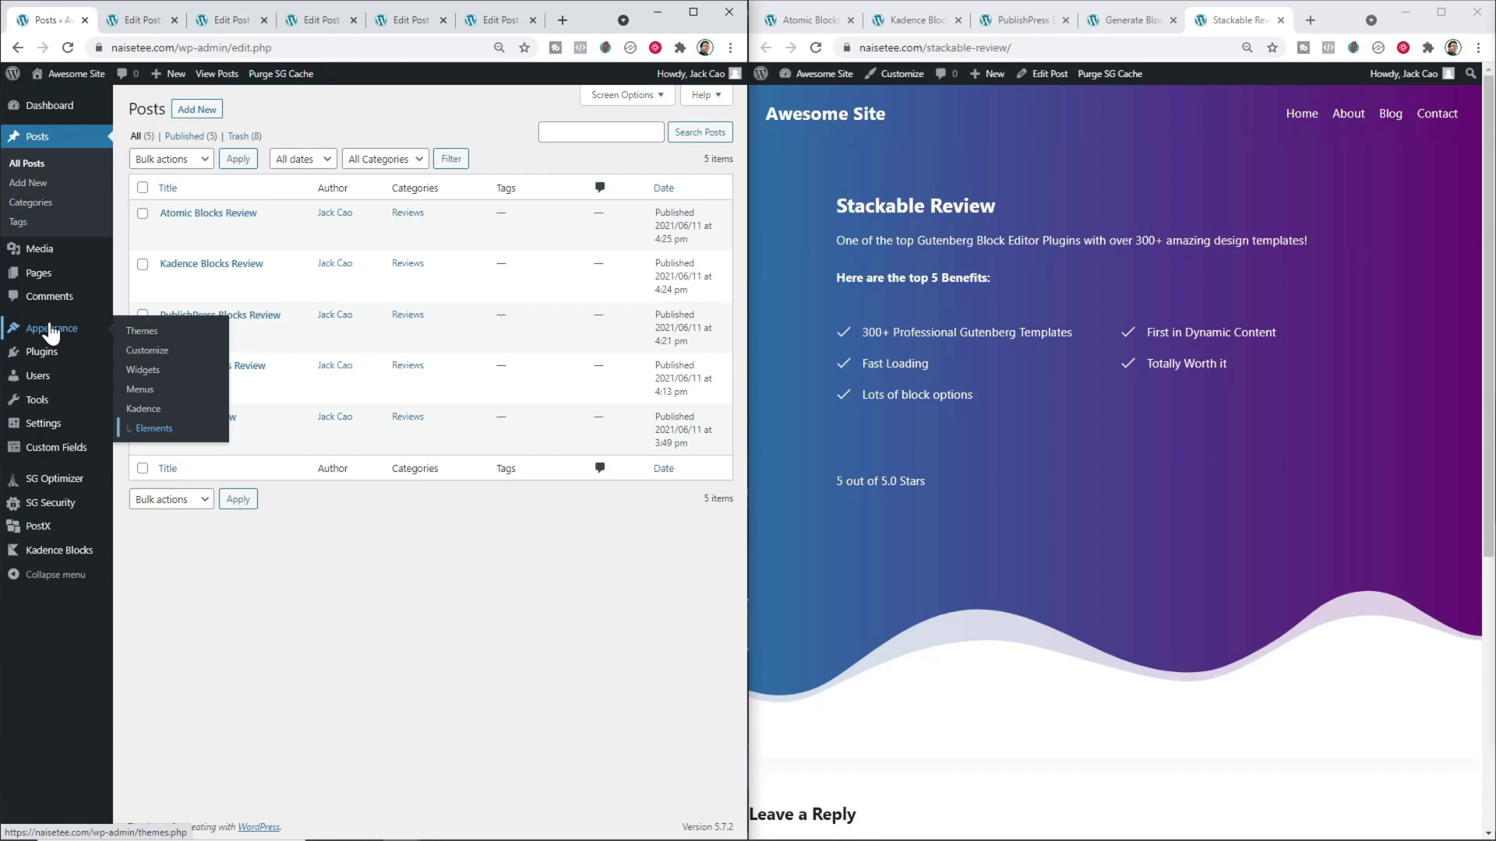
left_click(172, 433)
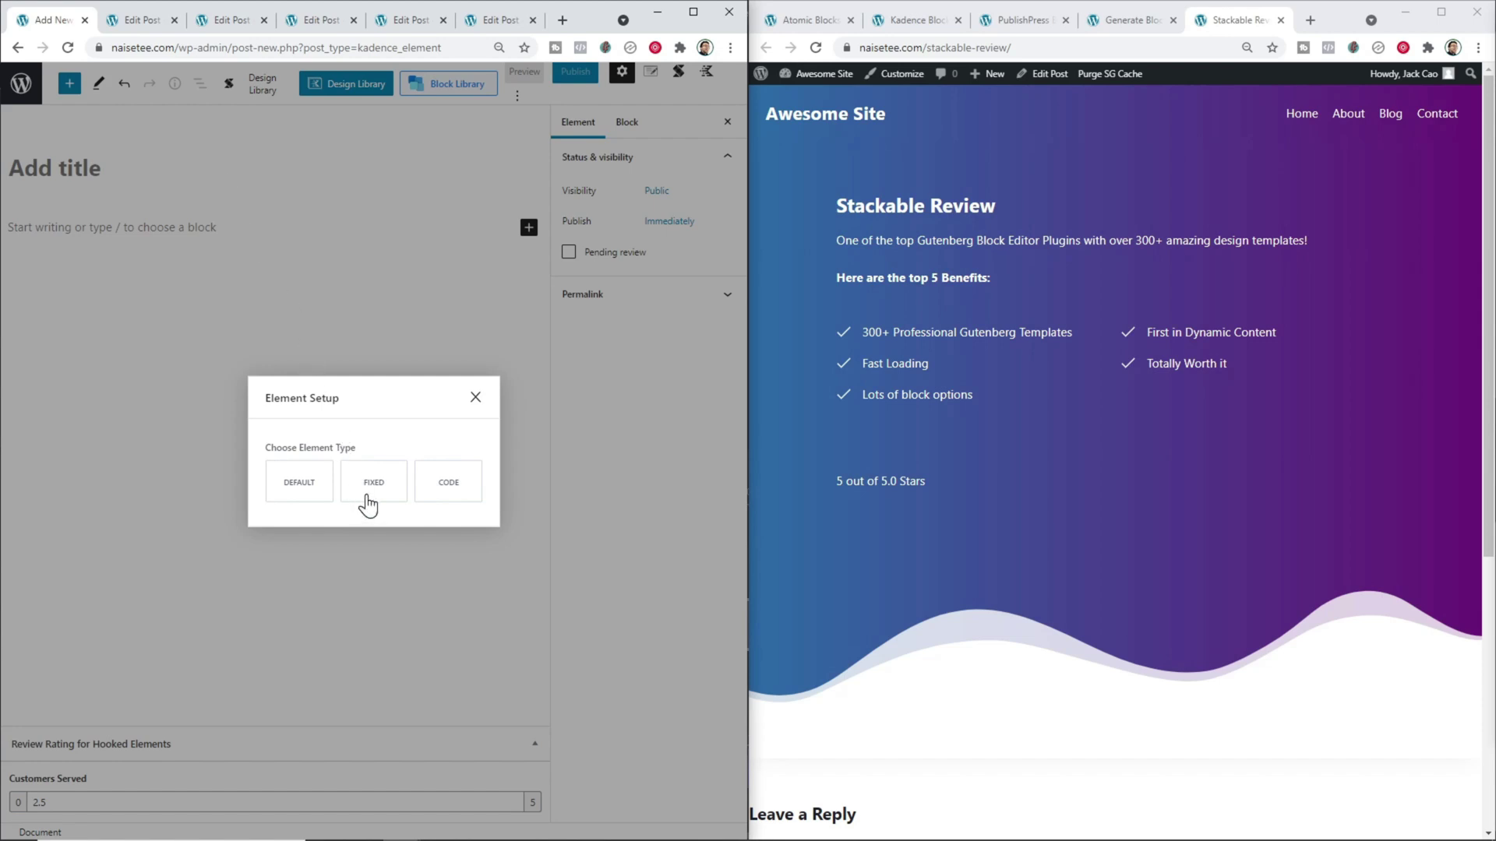
left_click(368, 503)
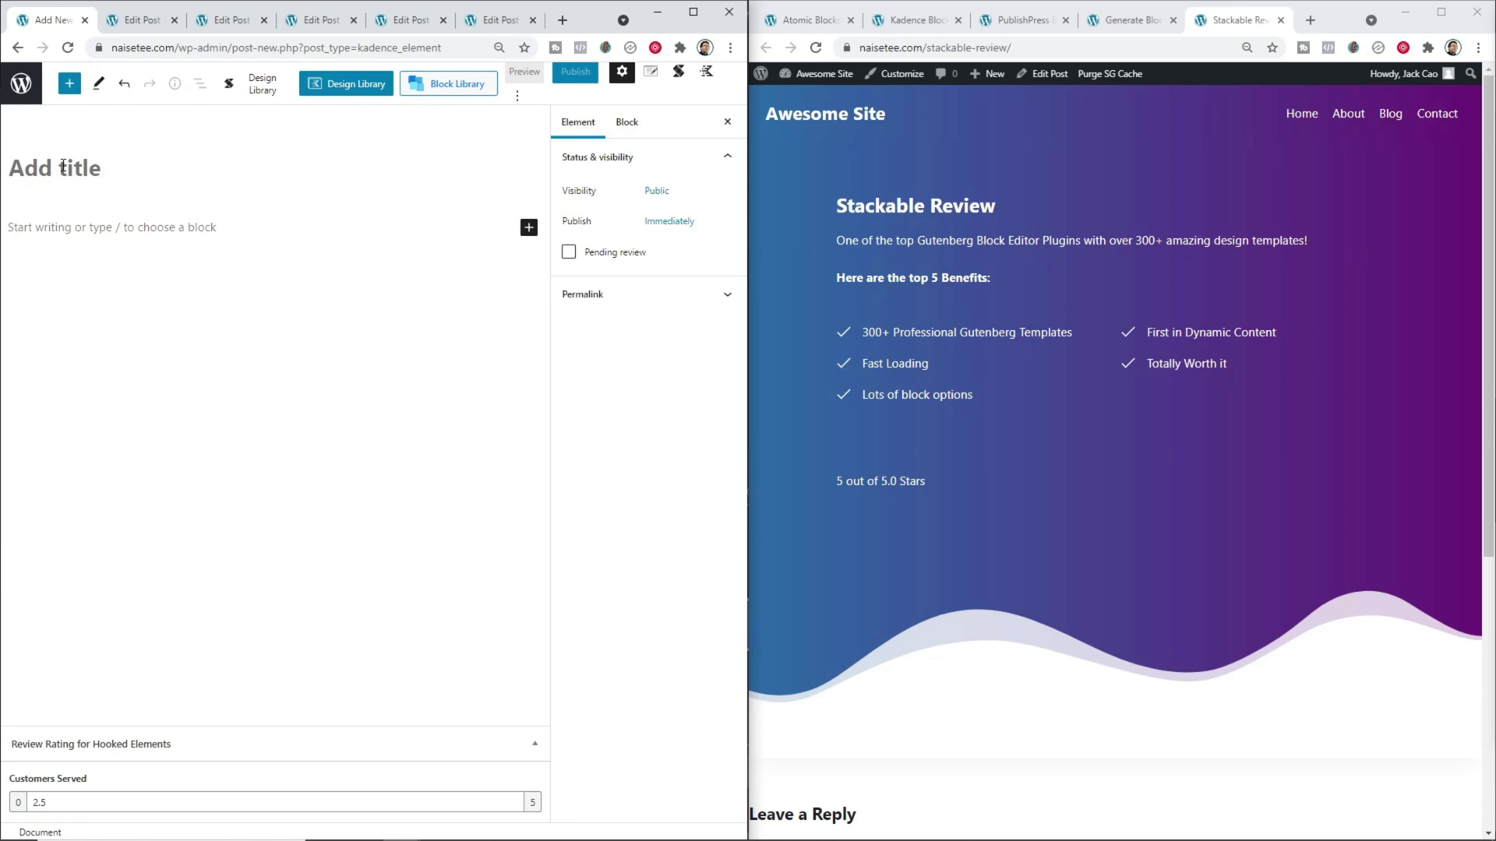
type("Sticky Bottom Bar")
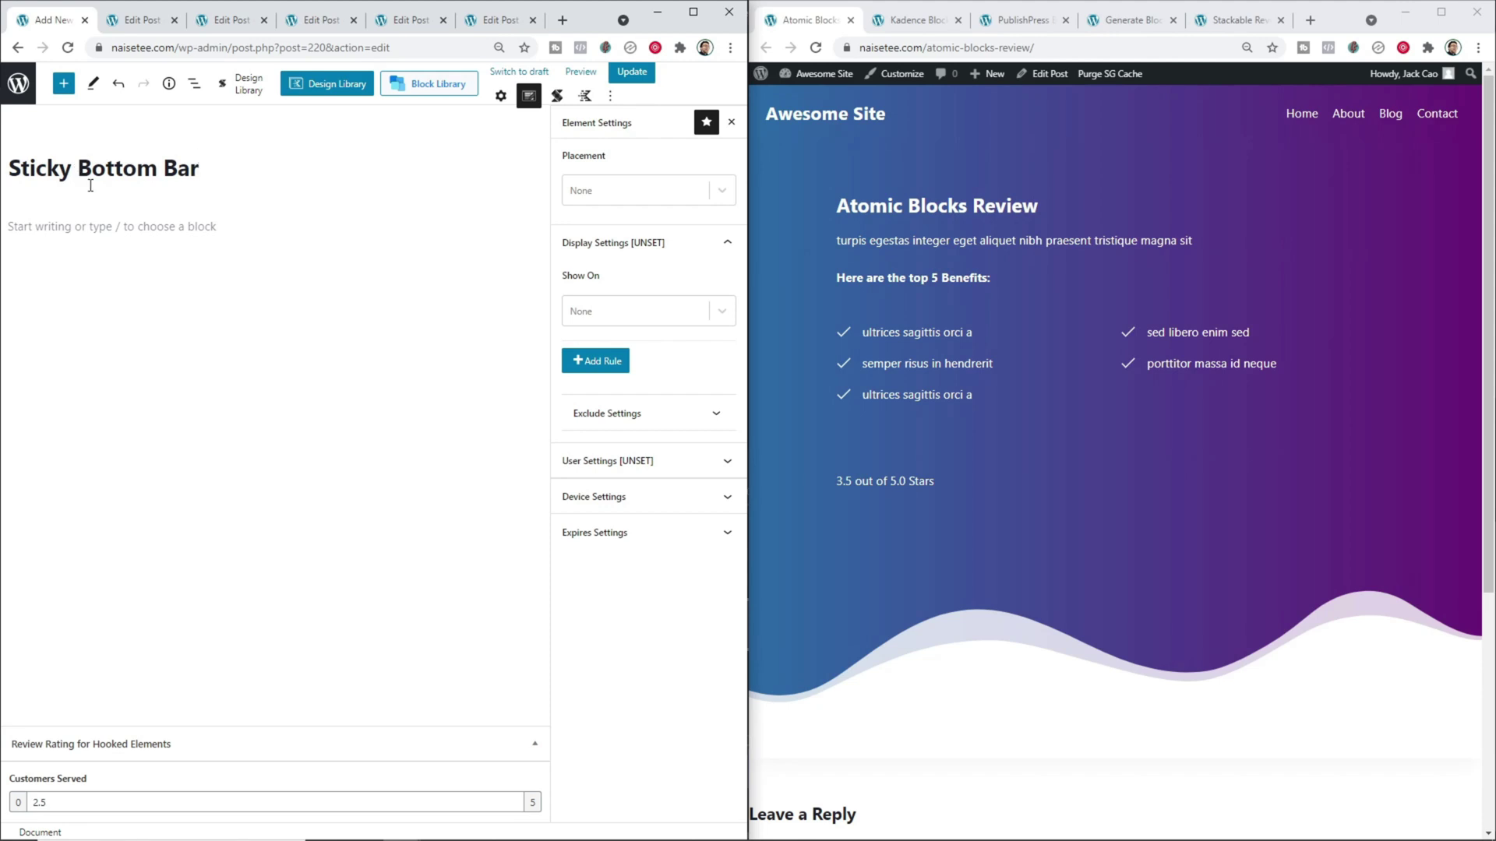
- Insert a Row Layout block with the single-column Row layout into the Sticky Bottom Bar element
left_click(528, 230)
left_click(528, 226)
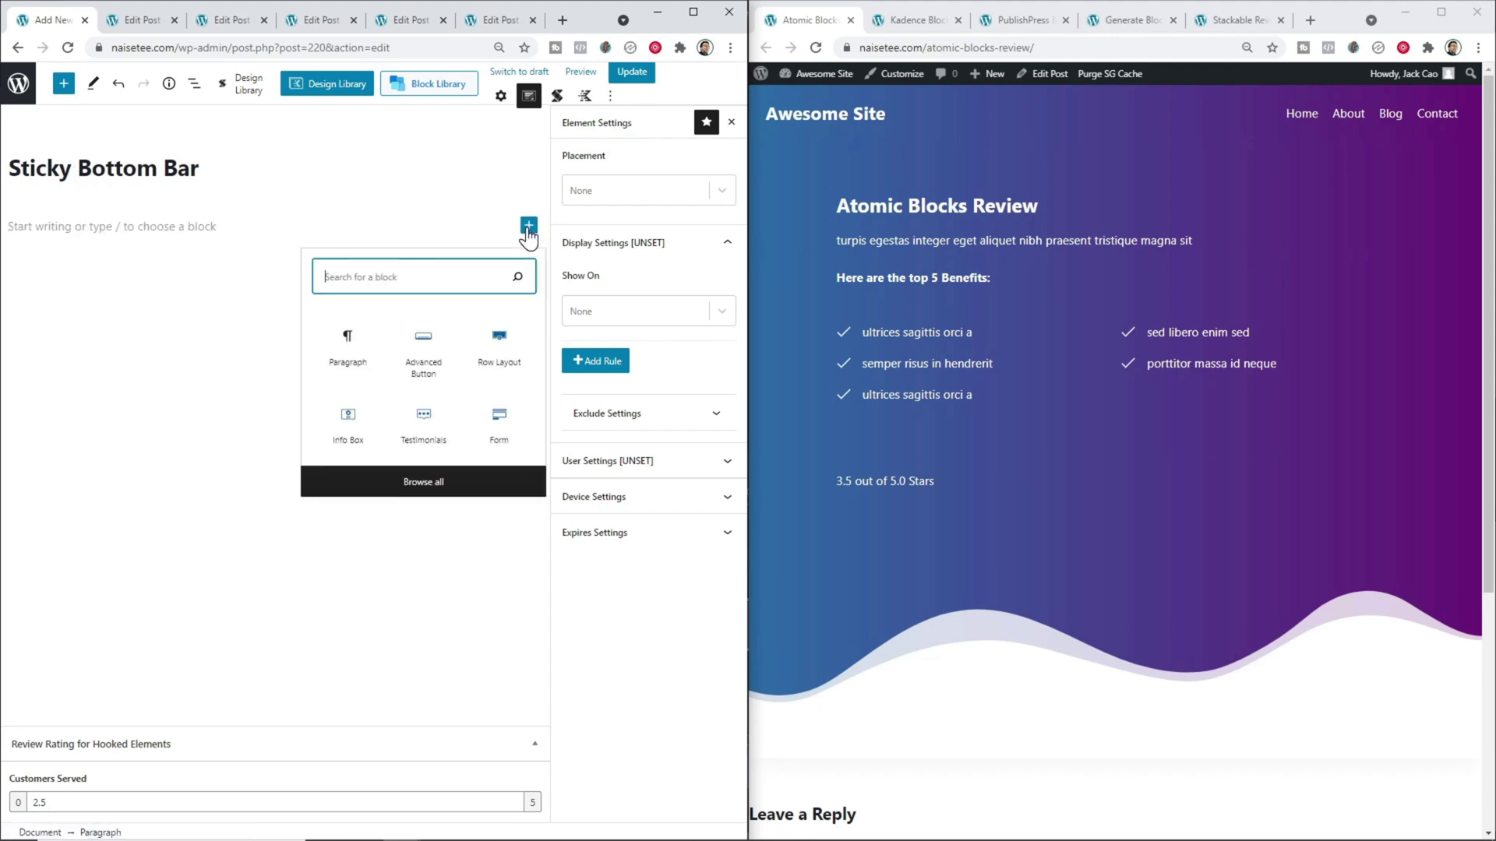
left_click(494, 335)
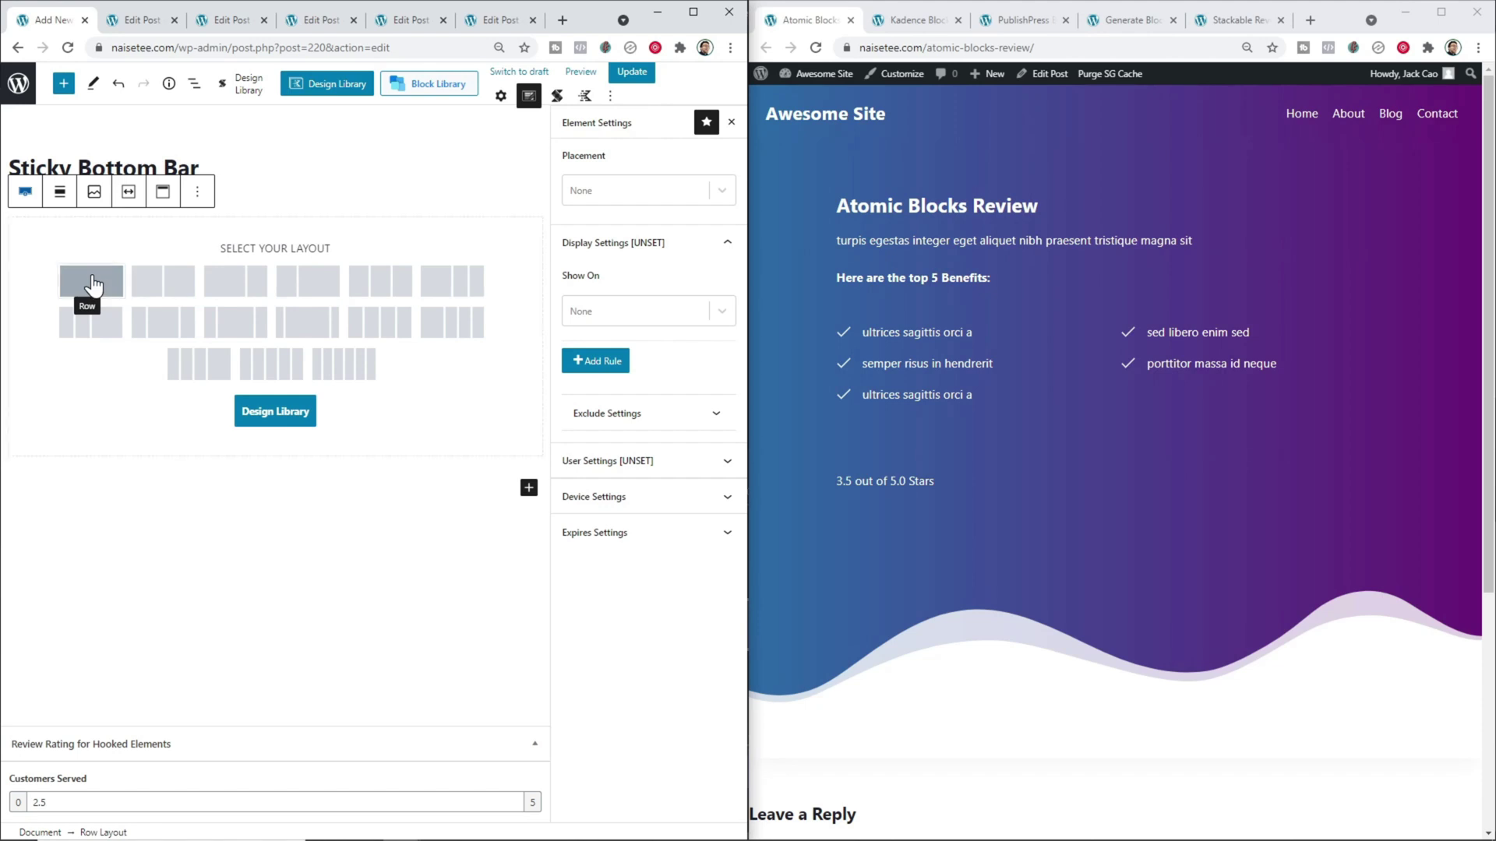
left_click(95, 290)
- Give the row layout a dark navy background color
left_click(624, 334)
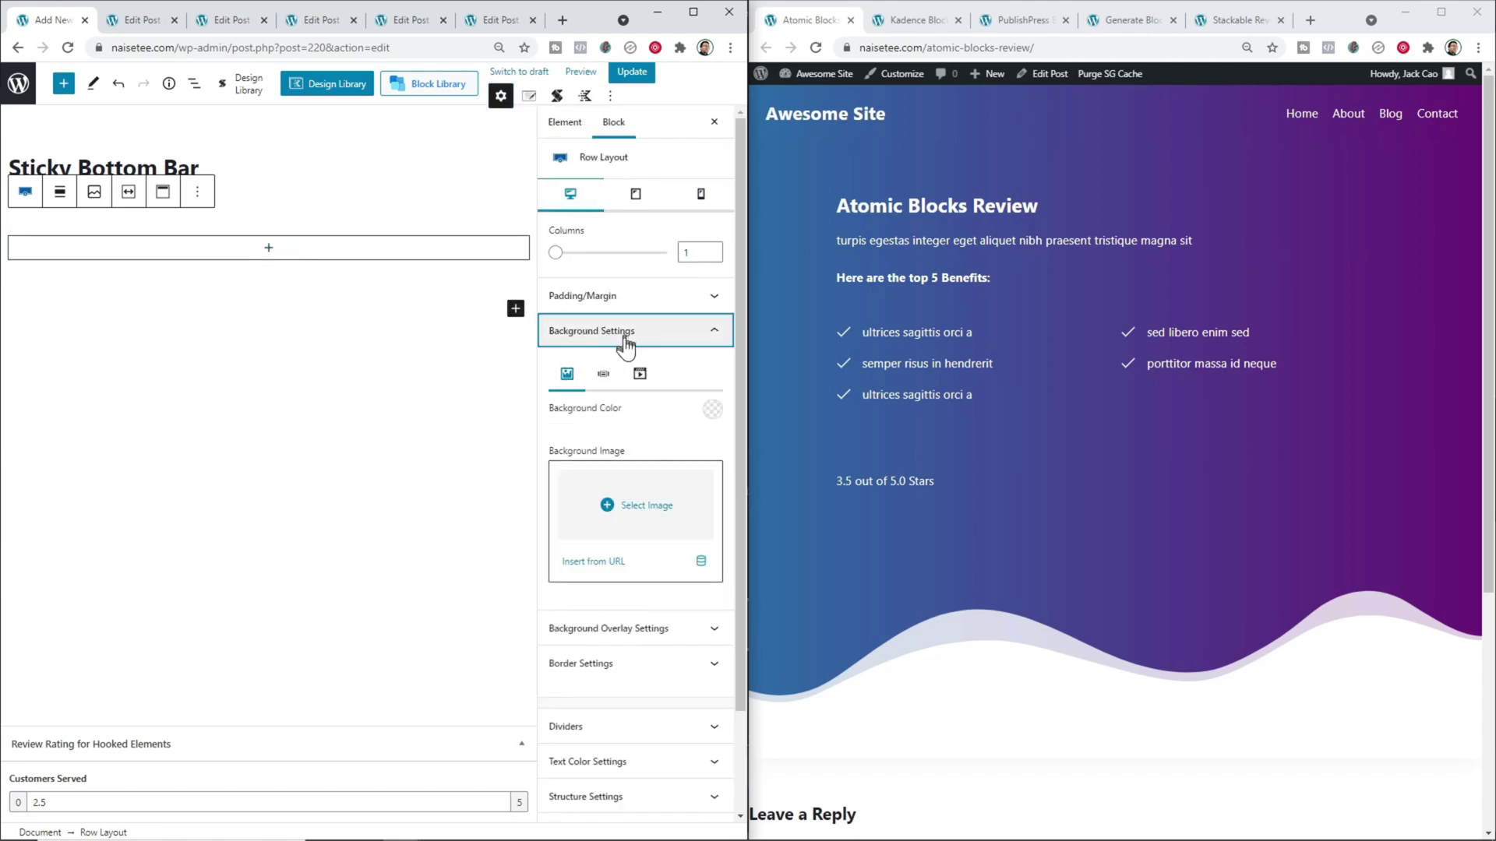
left_click(713, 414)
left_click(562, 373)
left_click(389, 372)
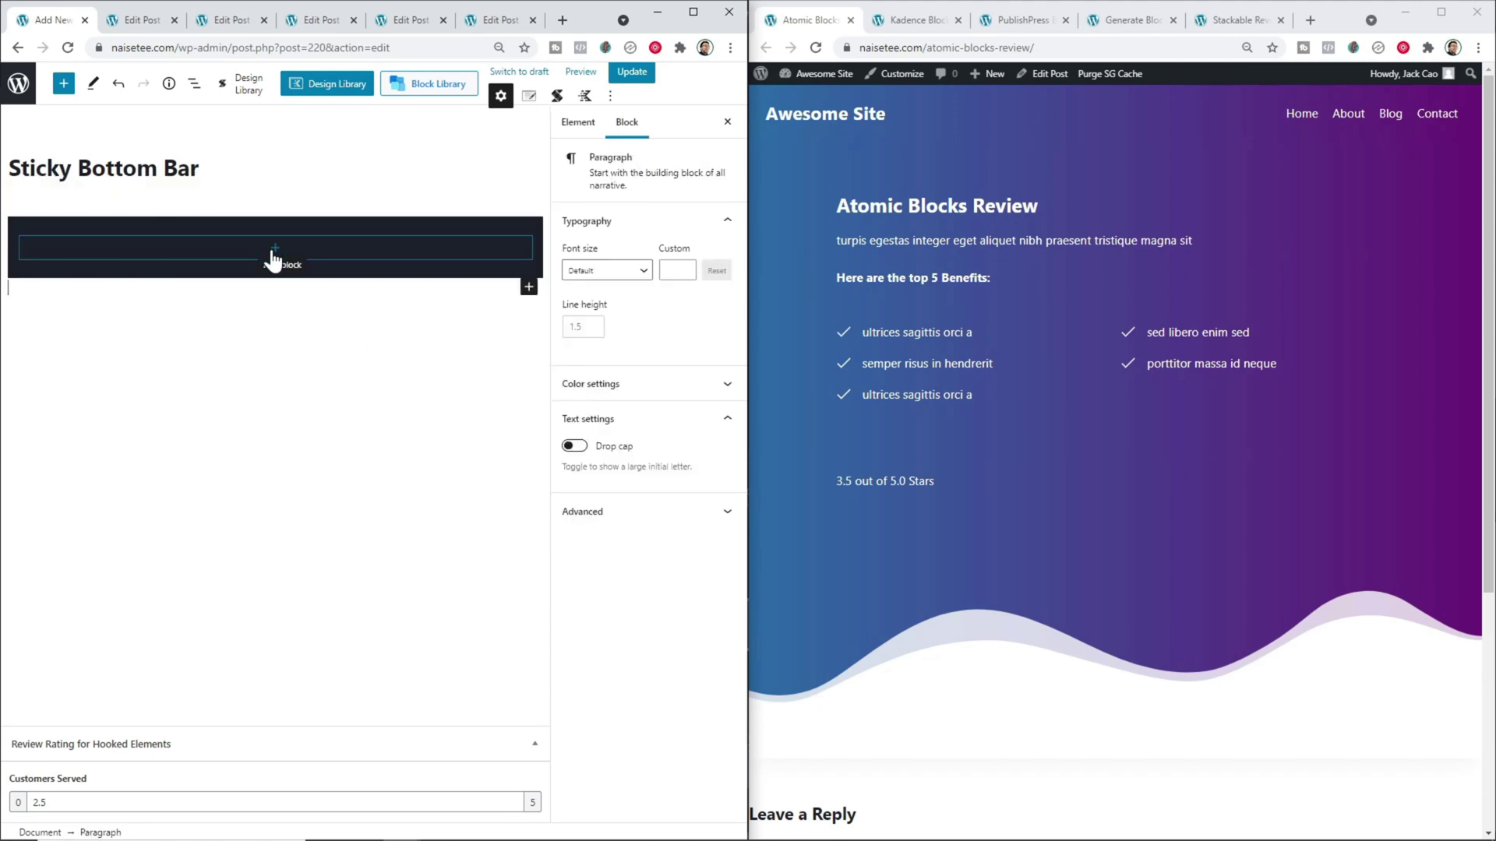
- Add an Advanced Button block inside the dark row and start its label with "Get"
left_click(274, 249)
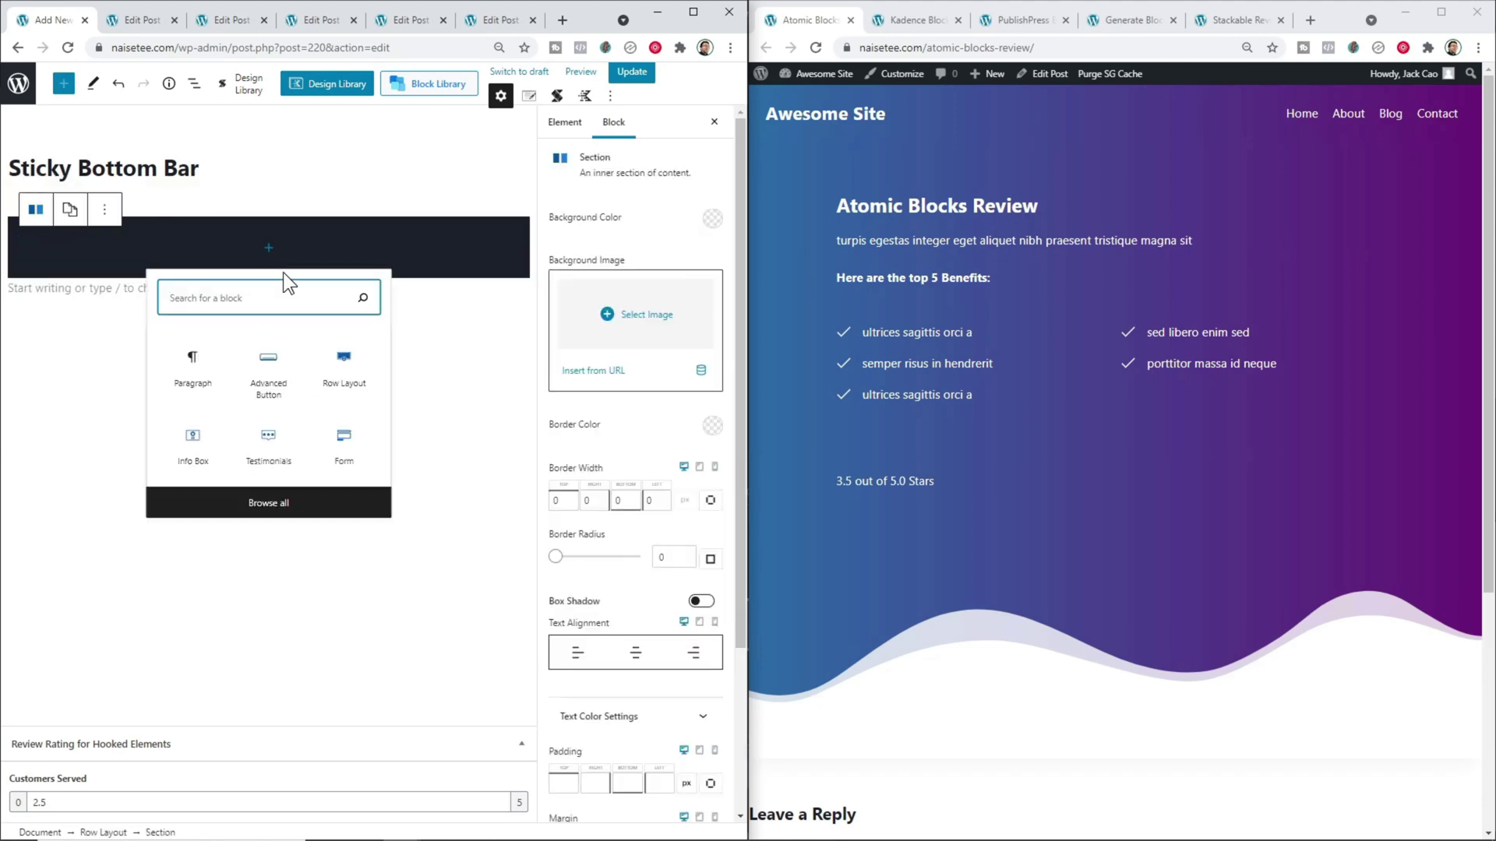
left_click(263, 356)
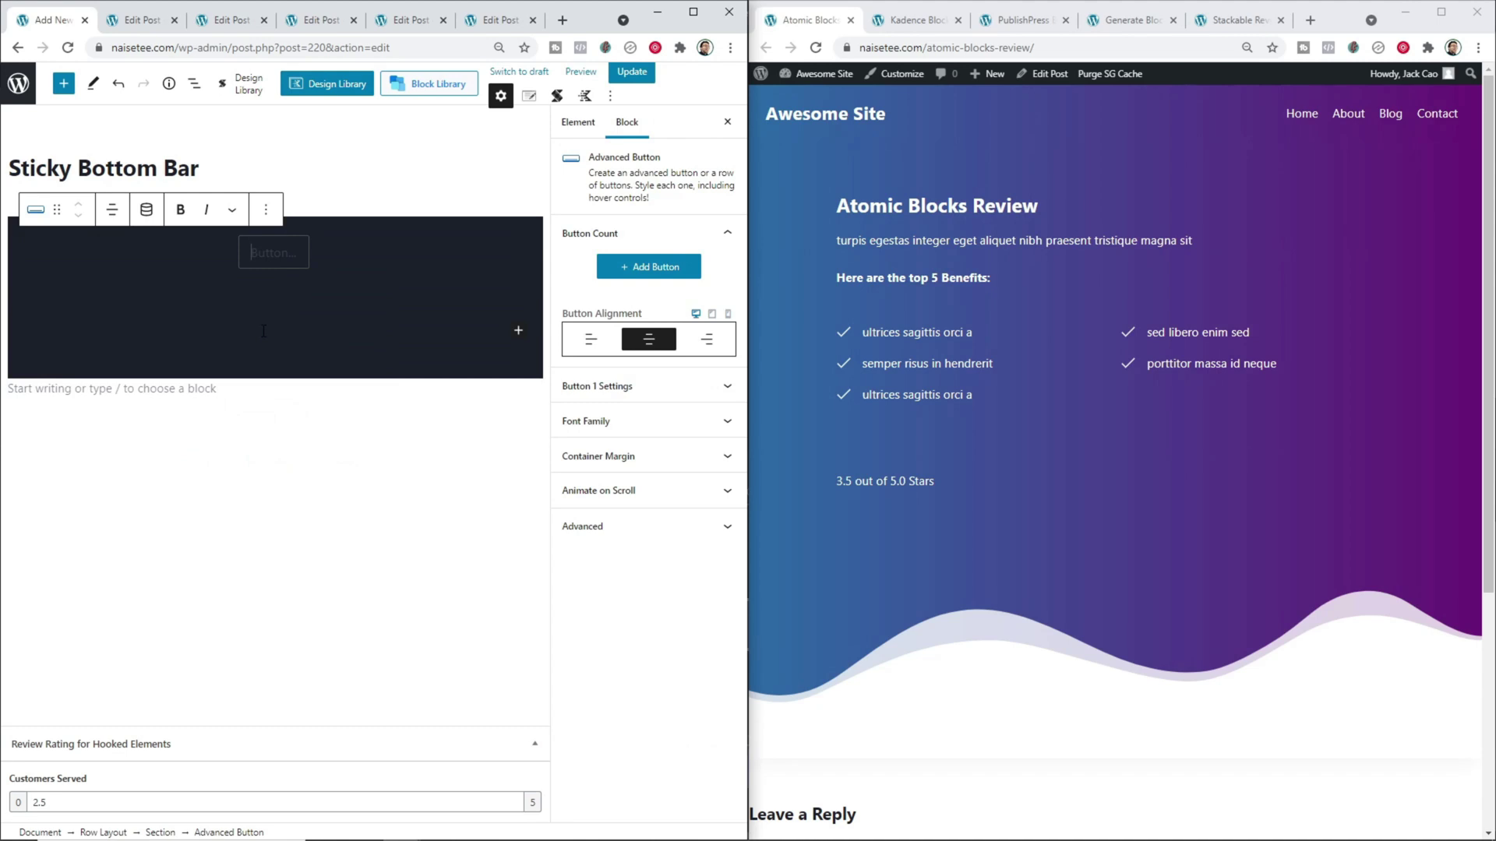
type("Get")
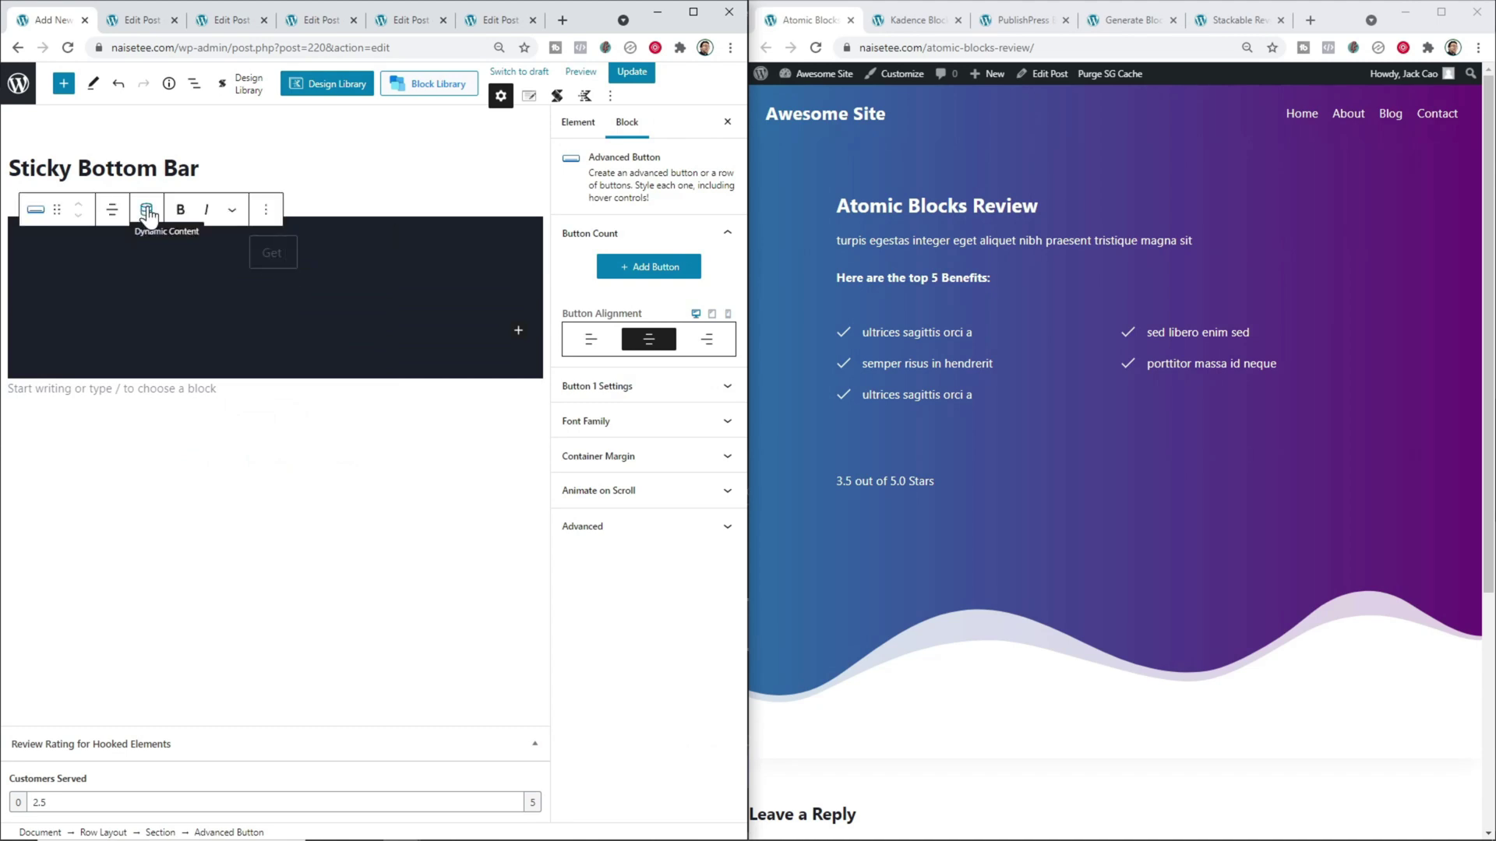
- Insert the current post's Product Name custom field as dynamic content after "Get" in the button label, followed by "Now!"
left_click(148, 212)
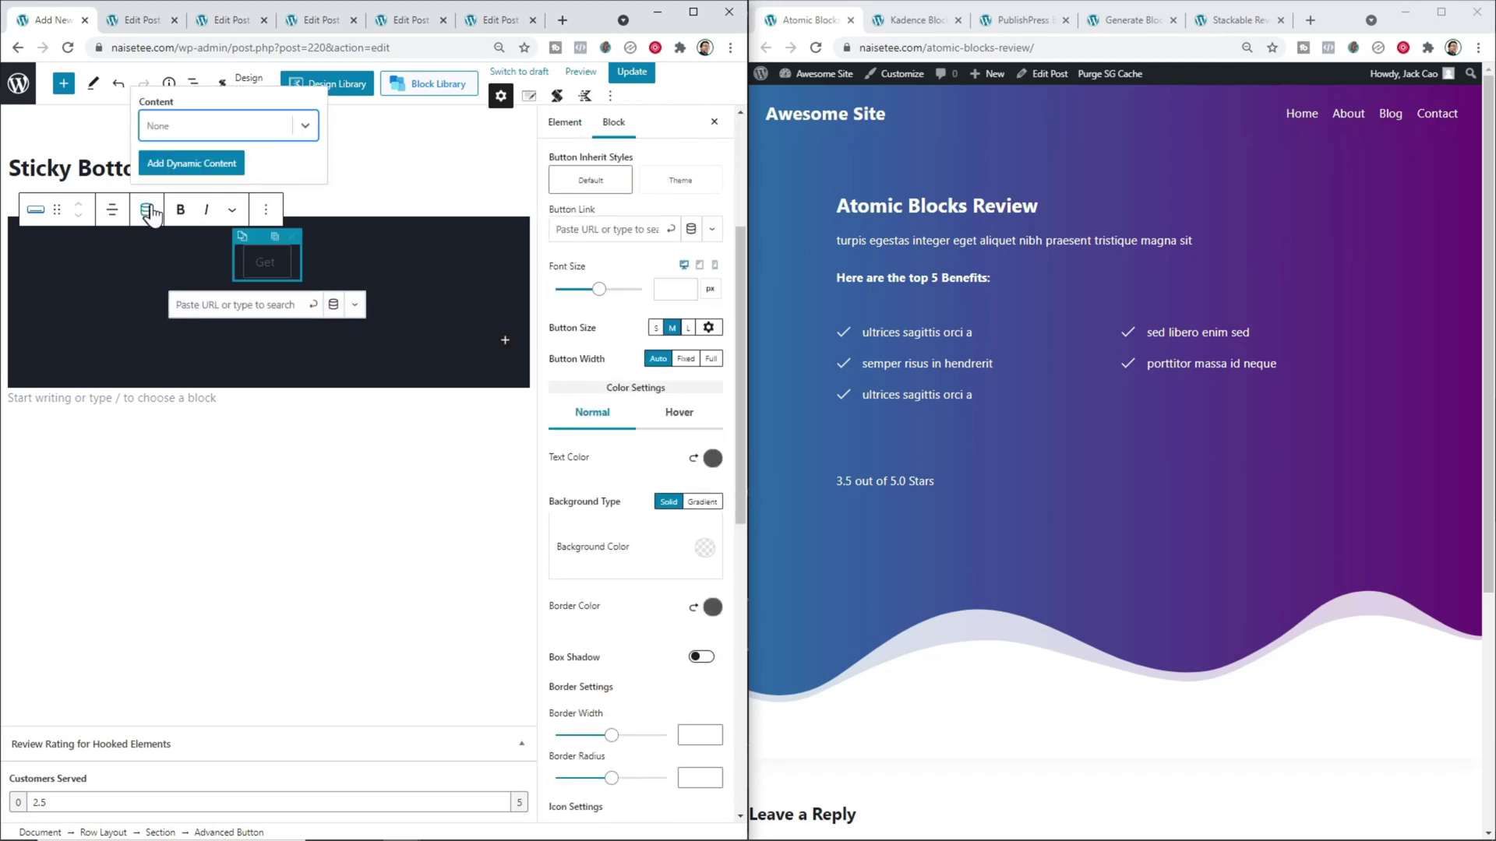
left_click(298, 127)
scroll(198, 312, "down", 3)
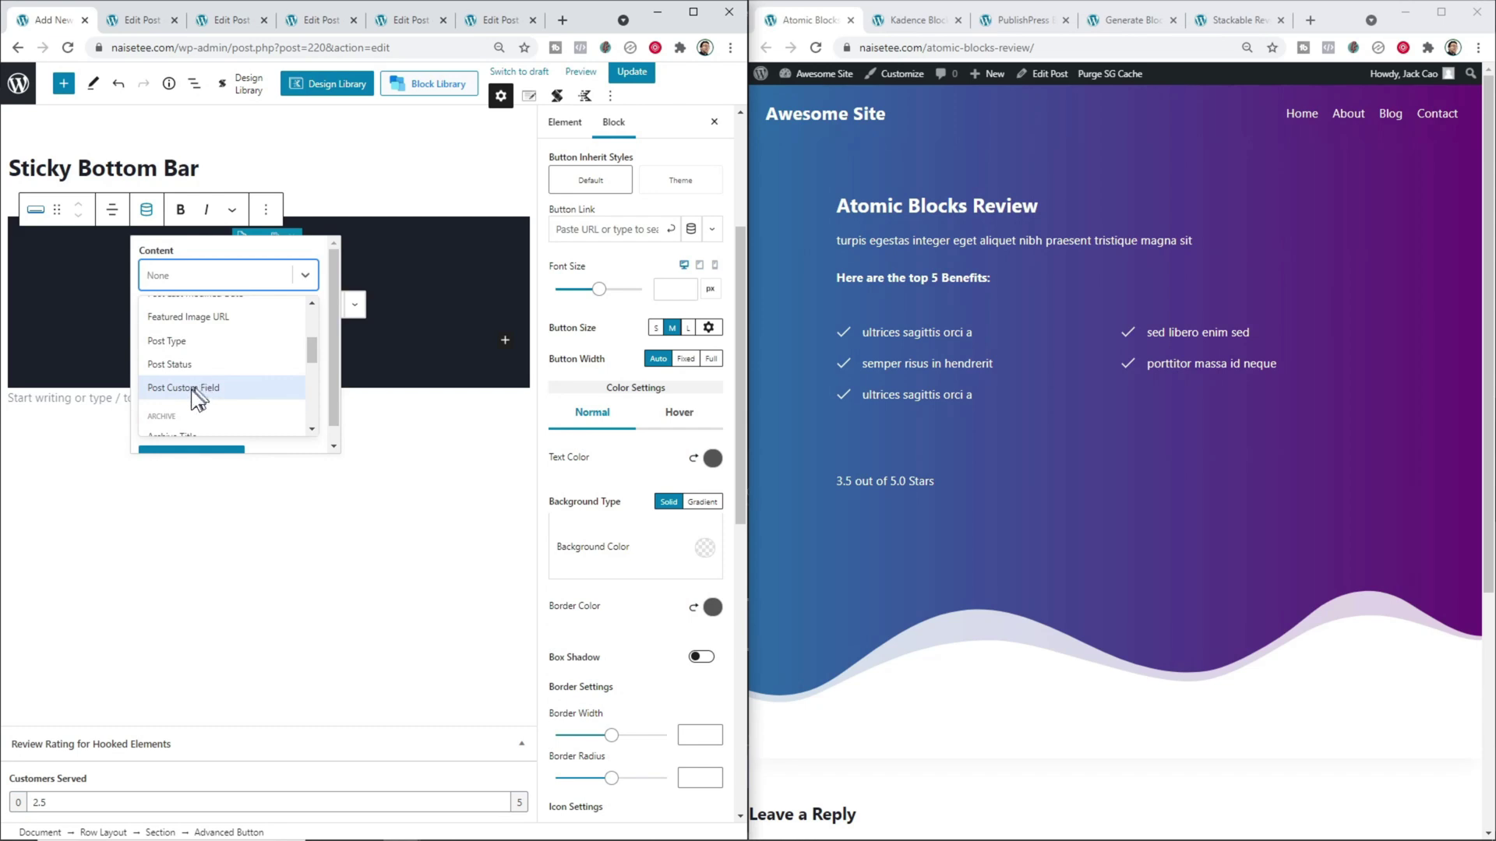
left_click(199, 390)
left_click(214, 382)
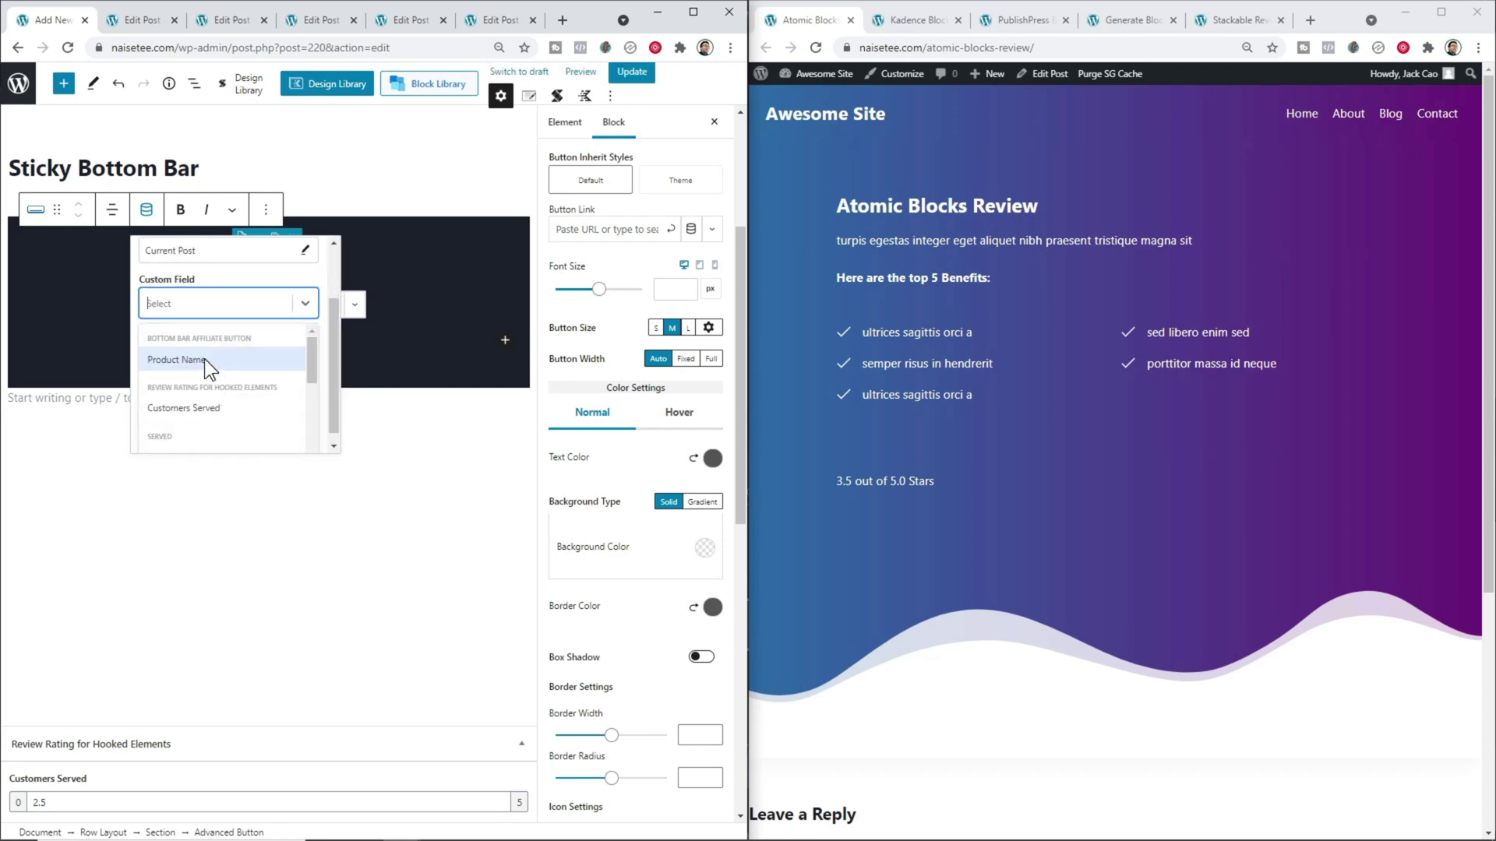
left_click(204, 359)
left_click(199, 437)
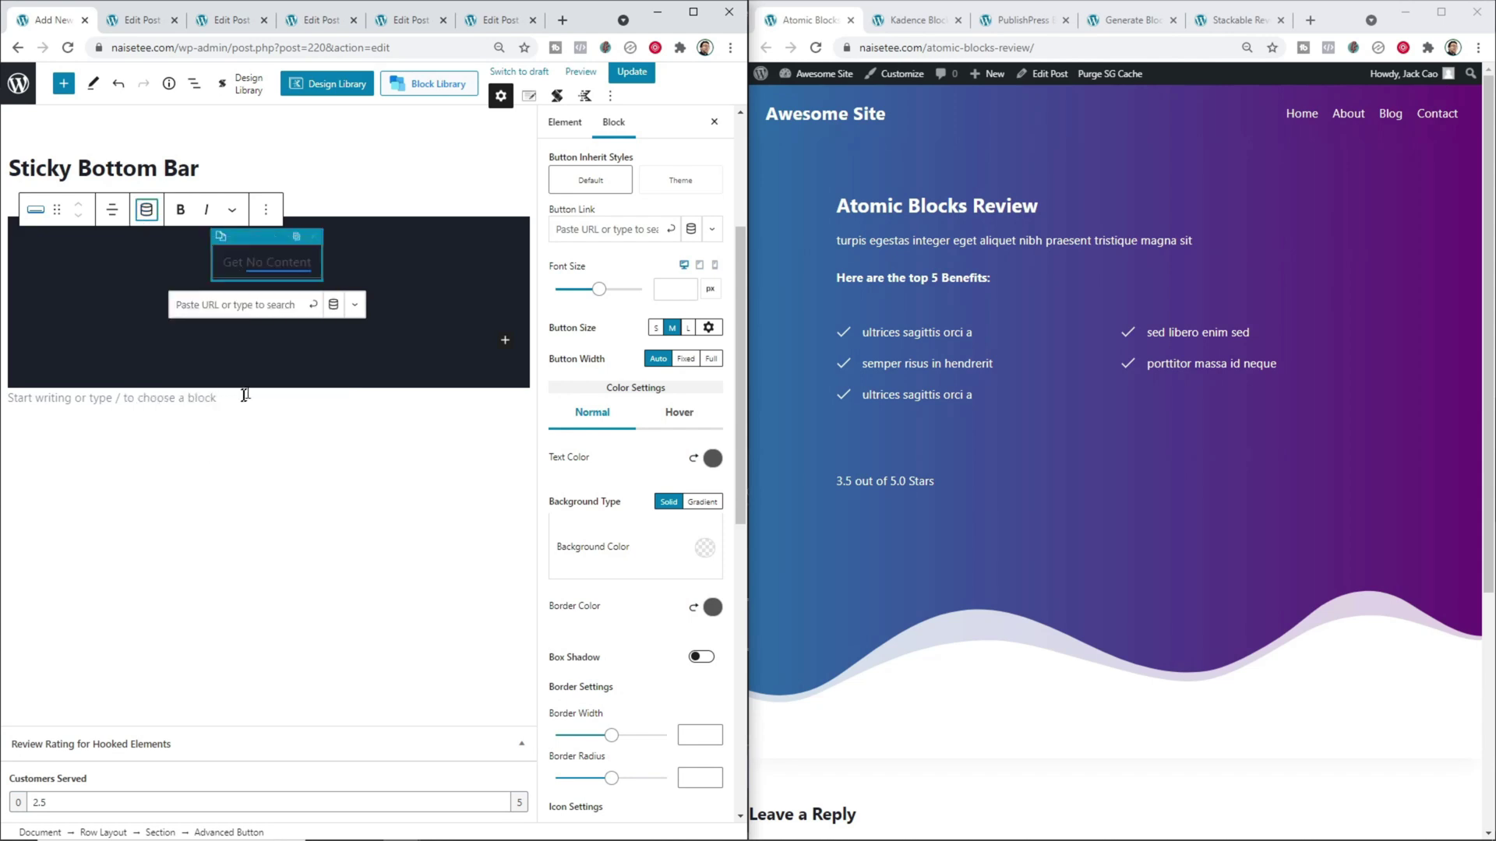
left_click(313, 273)
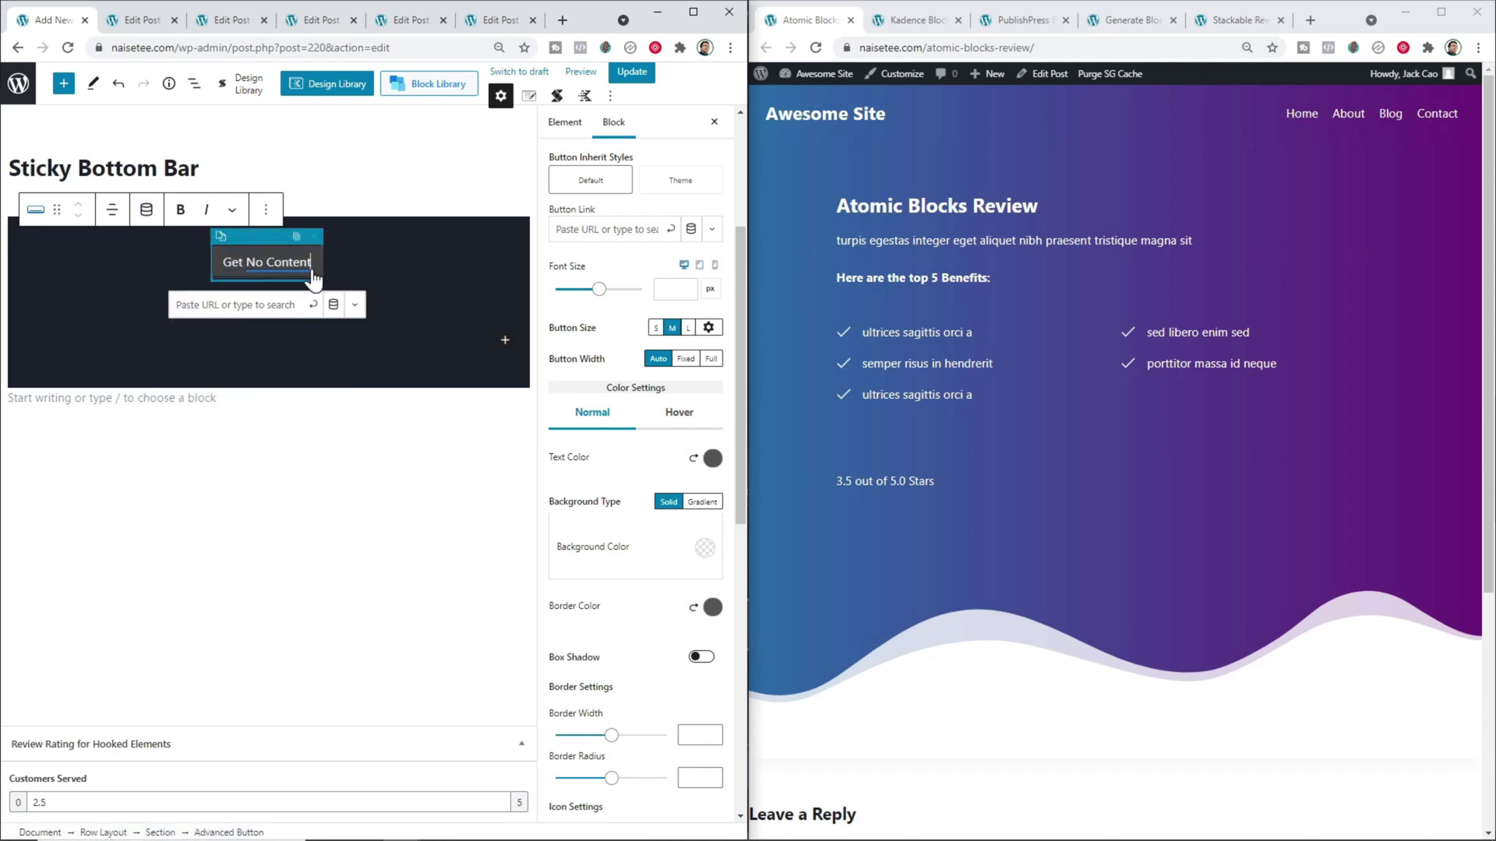
type("Now!")
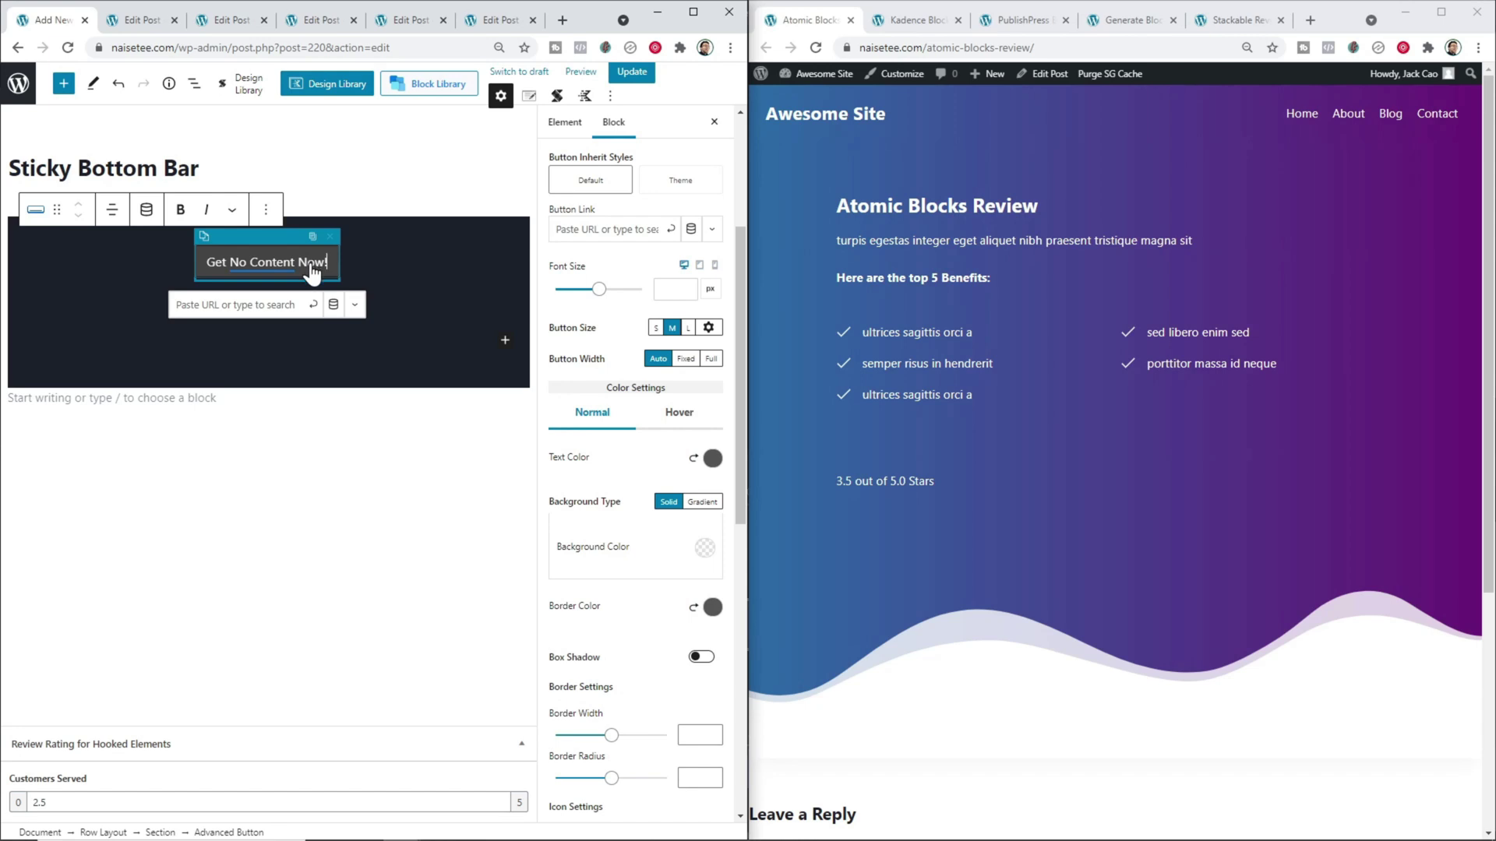
- Enable a dynamic link on the button, using the current post's Affiliate Link custom field
left_click(691, 229)
left_click(477, 266)
left_click(518, 312)
left_click(526, 414)
left_click(522, 407)
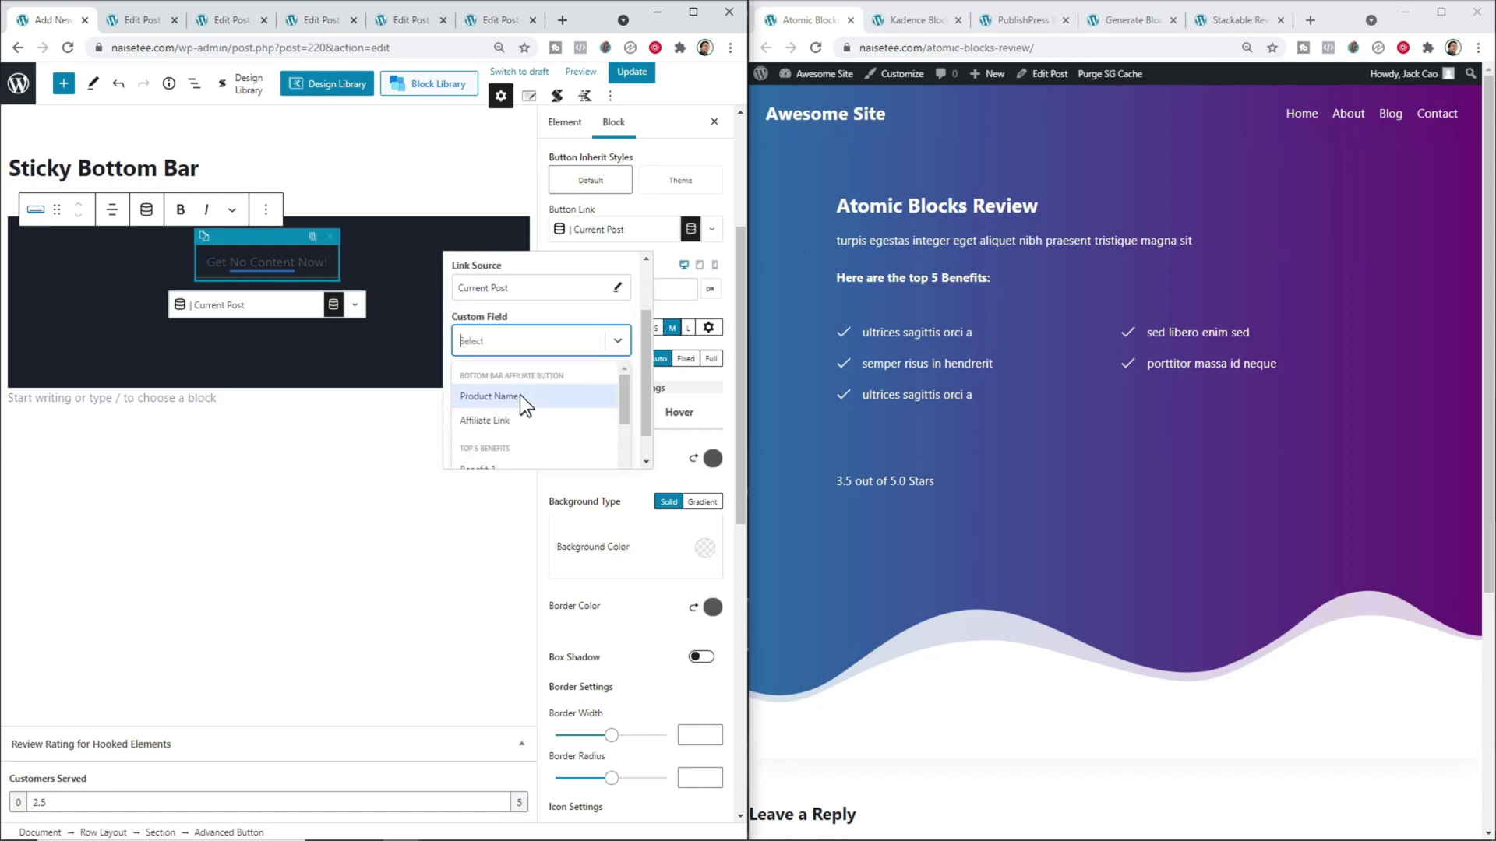
left_click(490, 421)
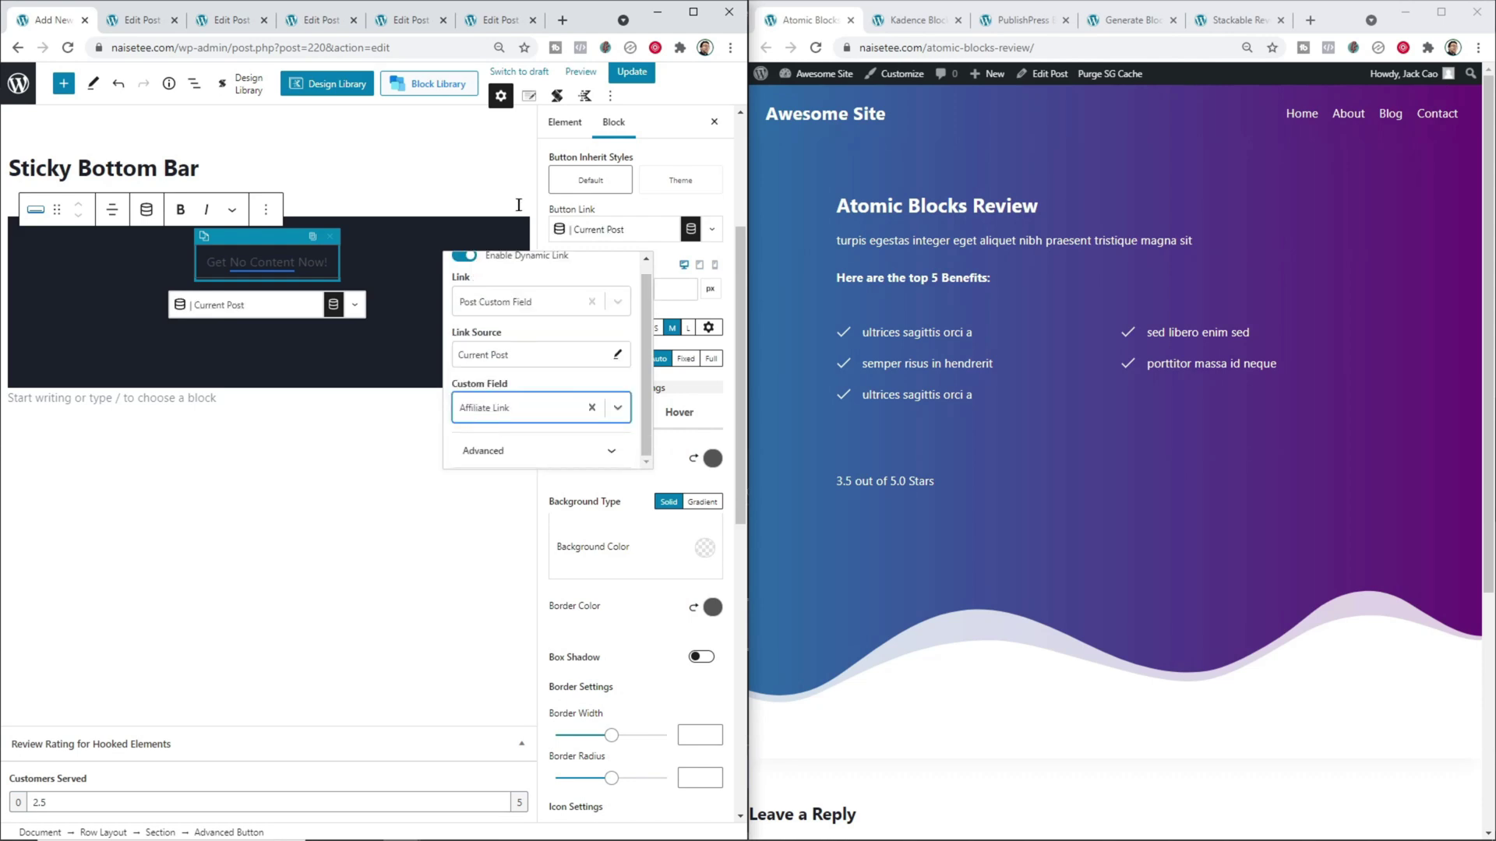